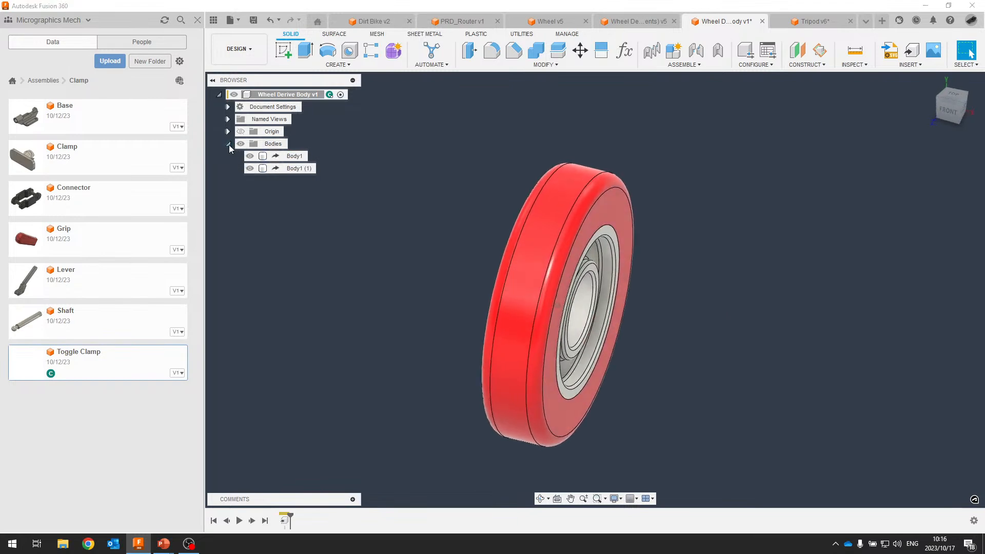
Collapse the wheel's Bodies folder and show the ASSEMBLE commands list.
{"action": "left_click", "coordinate": [228, 144]}
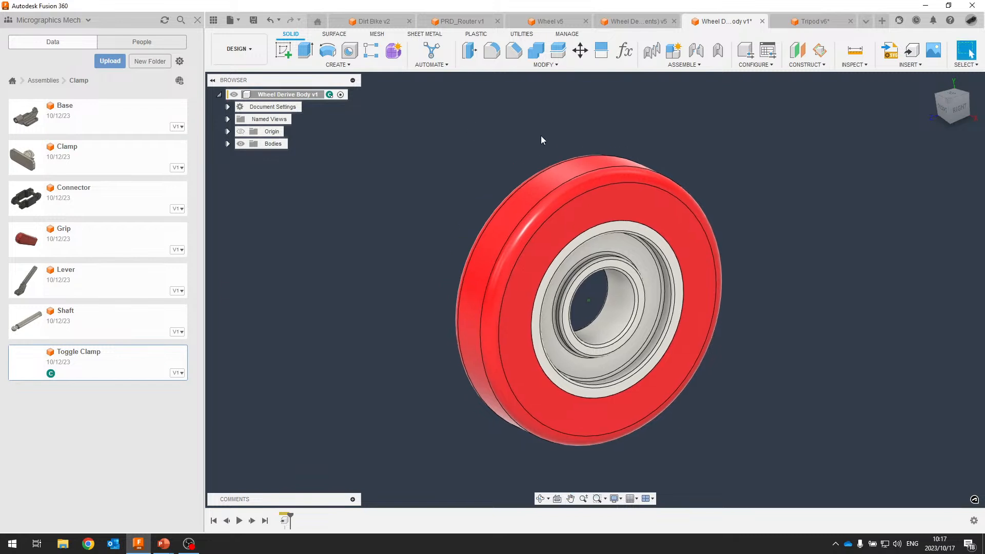
{"action": "left_click", "coordinate": [691, 66]}
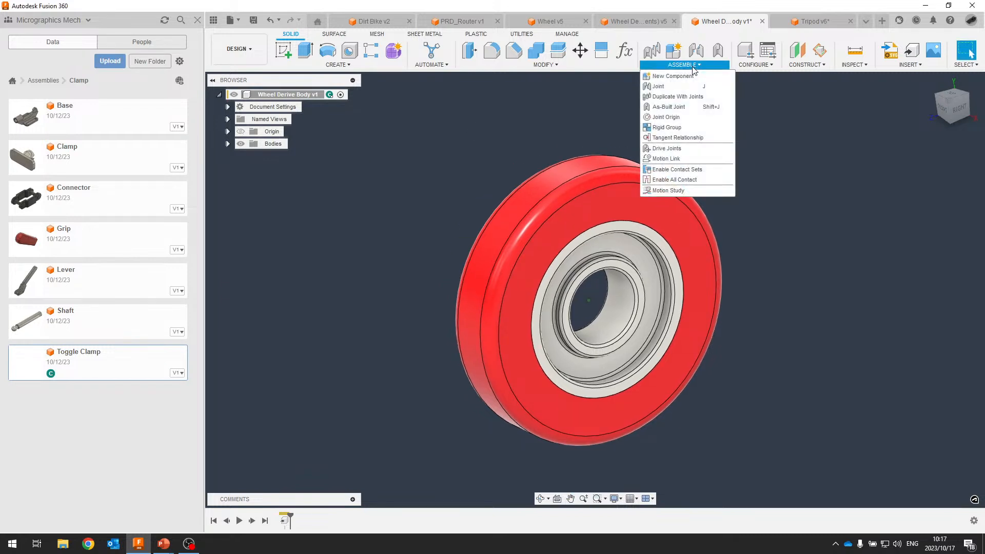
Create an internal component renamed from Component1 to 'Shaft', left activated.
{"action": "left_click", "coordinate": [654, 77]}
{"action": "left_click", "coordinate": [839, 187]}
{"action": "left_click_drag", "start_coordinate": [847, 142], "coordinate": [759, 121]}
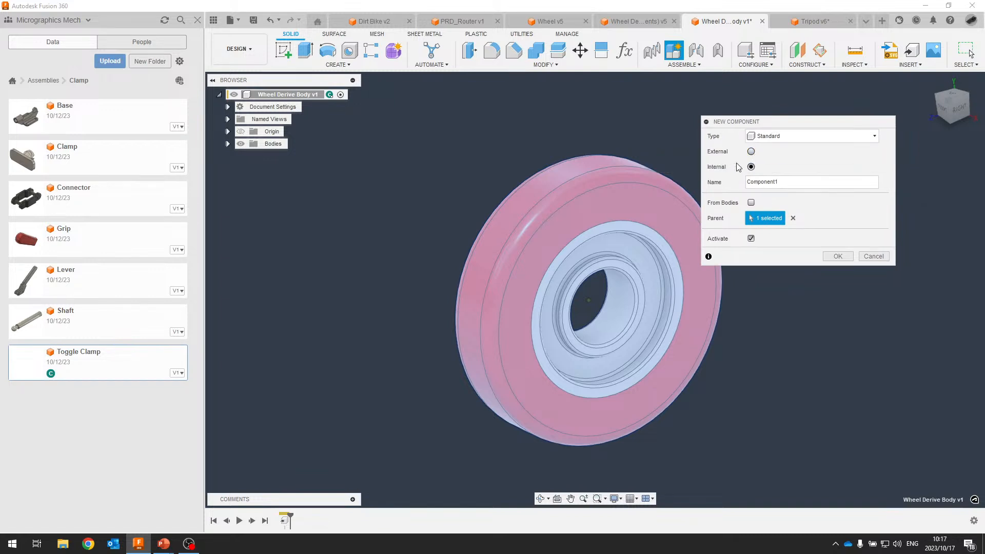
{"action": "left_click_drag", "start_coordinate": [793, 182], "coordinate": [770, 182]}
{"action": "type", "text": "Shaft"}
{"action": "left_click", "coordinate": [837, 256]}
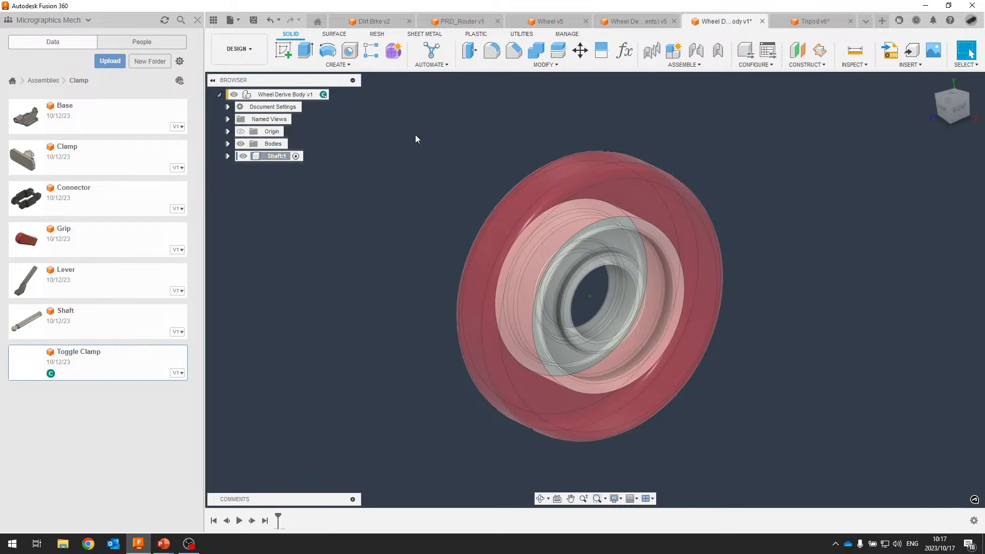
Start a sketch on the front plane and project both 30 mm bore edges.
{"action": "middle_click_drag", "start_coordinate": [565, 132], "coordinate": [639, 229], "text": "shift"}
{"action": "left_click", "coordinate": [283, 49]}
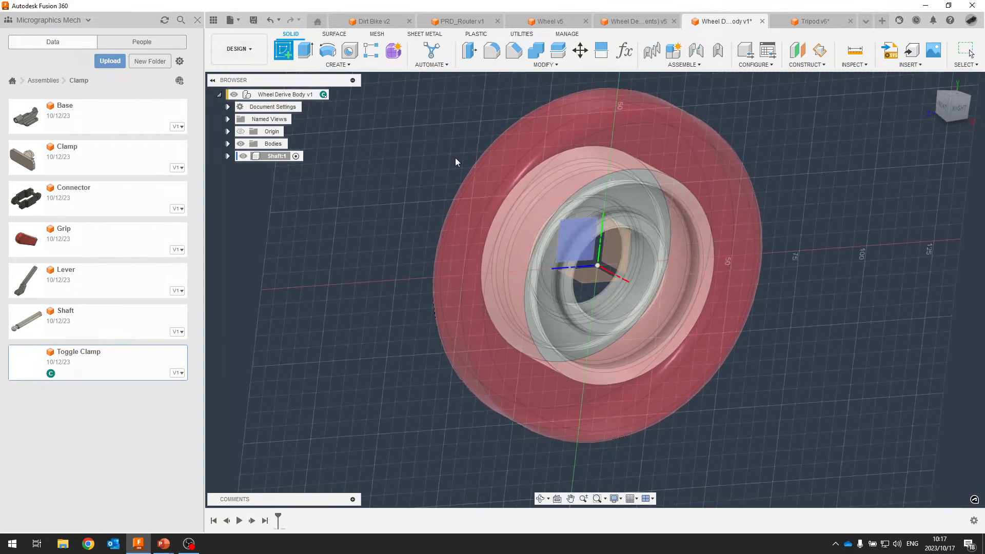
{"action": "left_click", "coordinate": [614, 247]}
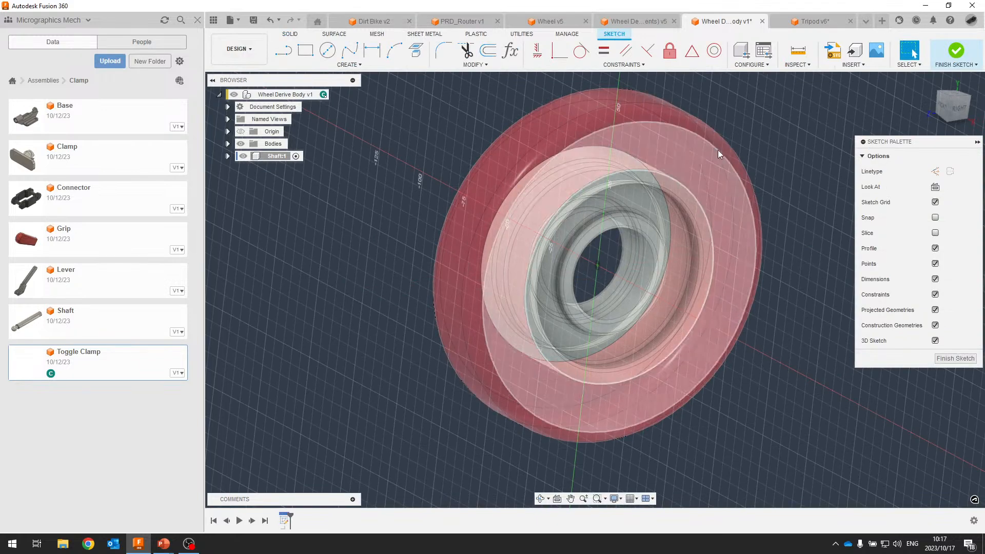
{"action": "left_click", "coordinate": [949, 104]}
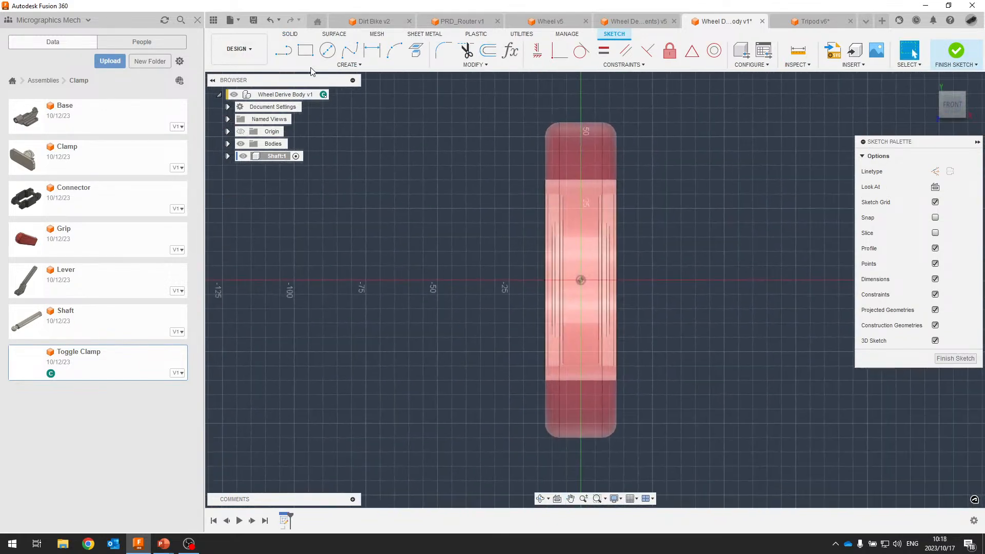
{"action": "left_click", "coordinate": [416, 51]}
{"action": "middle_click_drag", "start_coordinate": [697, 250], "coordinate": [631, 255], "text": "shift"}
{"action": "scroll", "coordinate": [619, 254], "scroll_direction": "up", "scroll_amount": 4}
{"action": "left_click", "coordinate": [620, 266]}
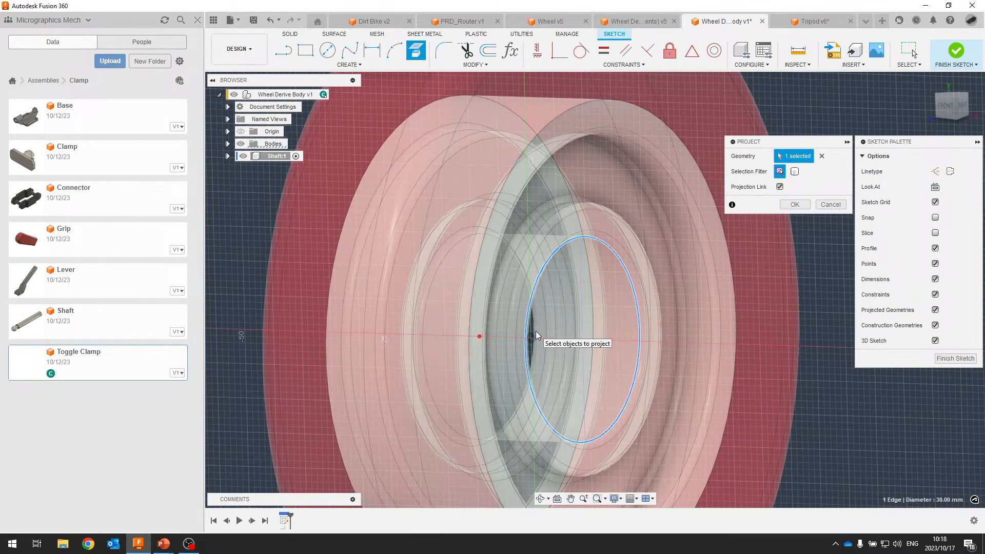
{"action": "middle_click_drag", "start_coordinate": [536, 330], "coordinate": [373, 268], "text": "shift"}
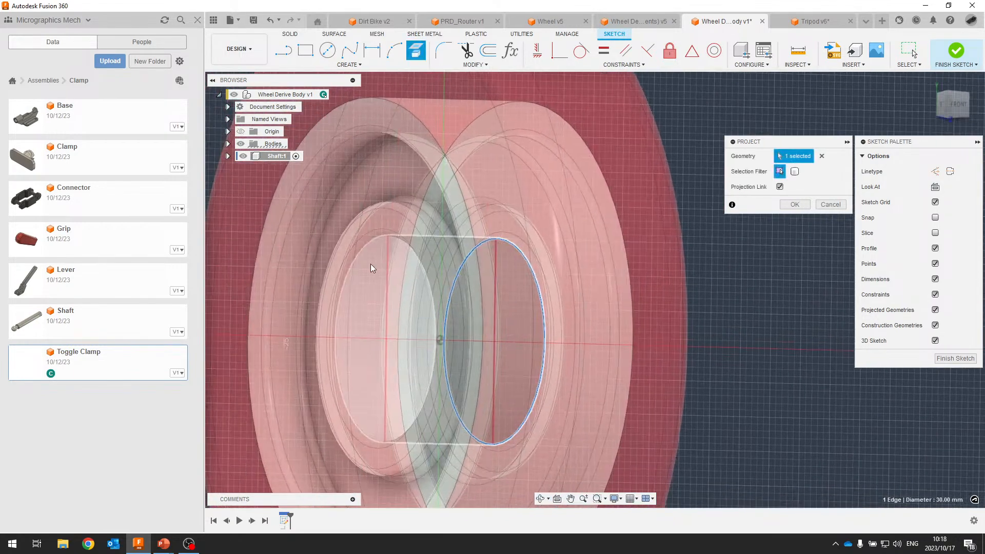
{"action": "left_click", "coordinate": [355, 260]}
{"action": "left_click", "coordinate": [794, 204]}
{"action": "left_click", "coordinate": [966, 95]}
{"action": "left_click", "coordinate": [960, 107]}
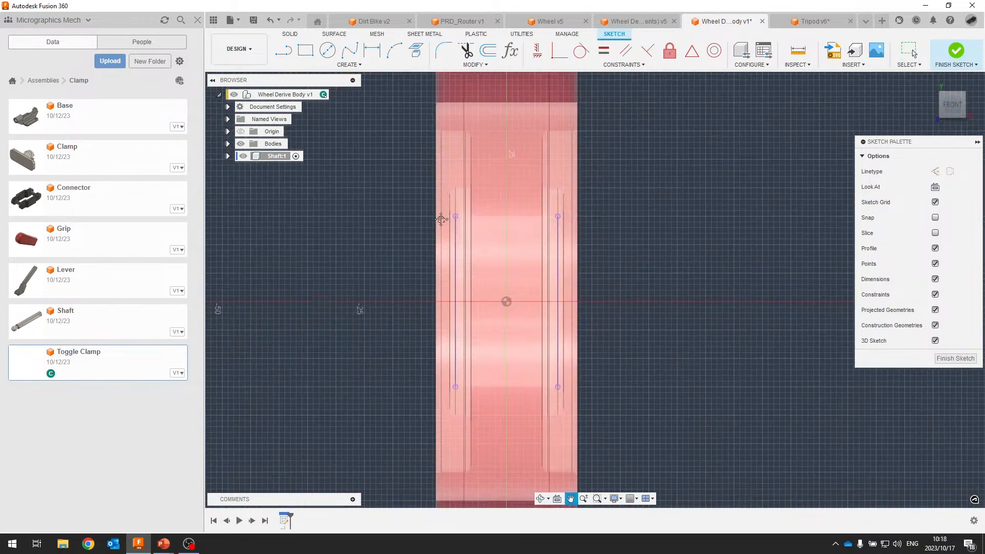
Draw a rectangle across the wheel, constraining its top and bottom edges coincident to the projected bore points.
{"action": "left_click", "coordinate": [285, 51]}
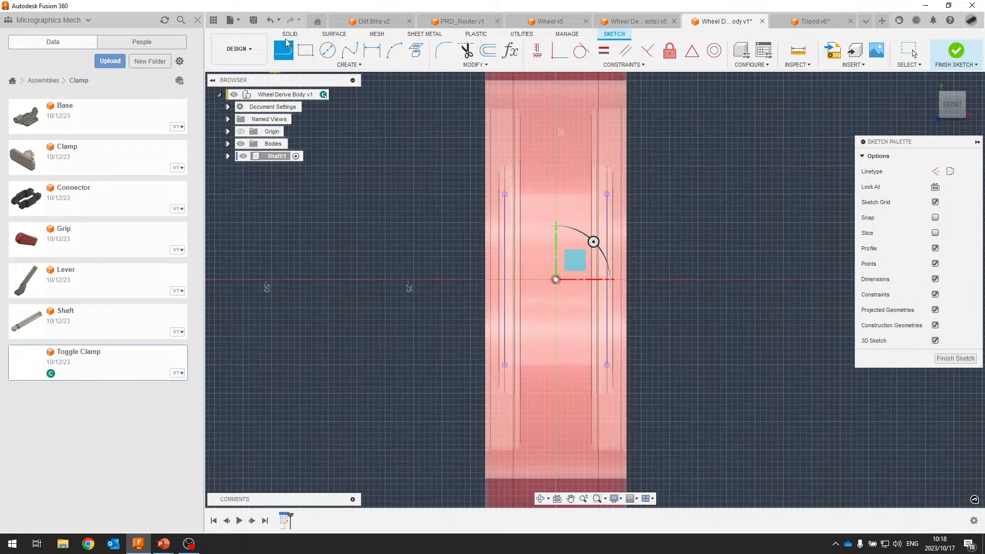
{"action": "left_click", "coordinate": [306, 50]}
{"action": "left_click", "coordinate": [392, 198]}
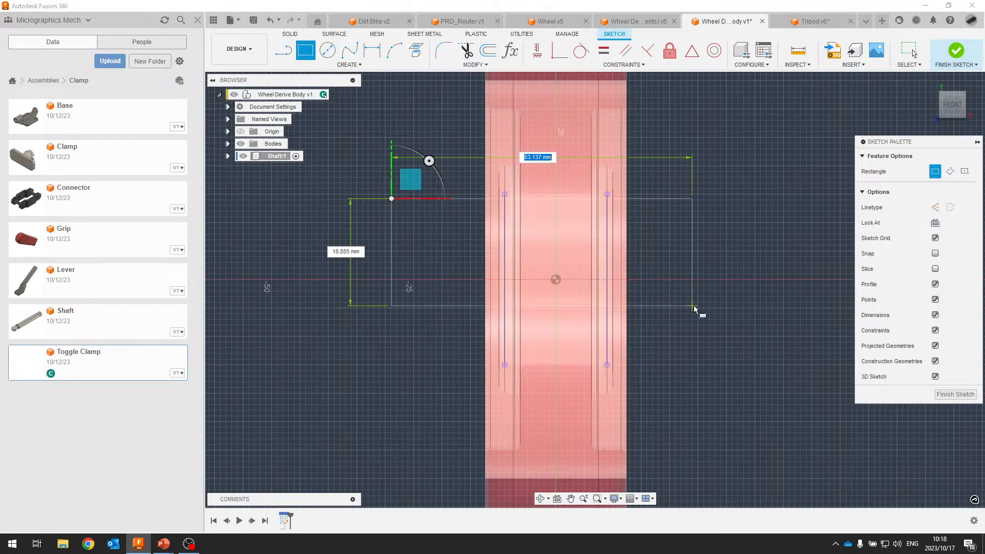
{"action": "left_click", "coordinate": [725, 340]}
{"action": "key", "text": "Escape"}
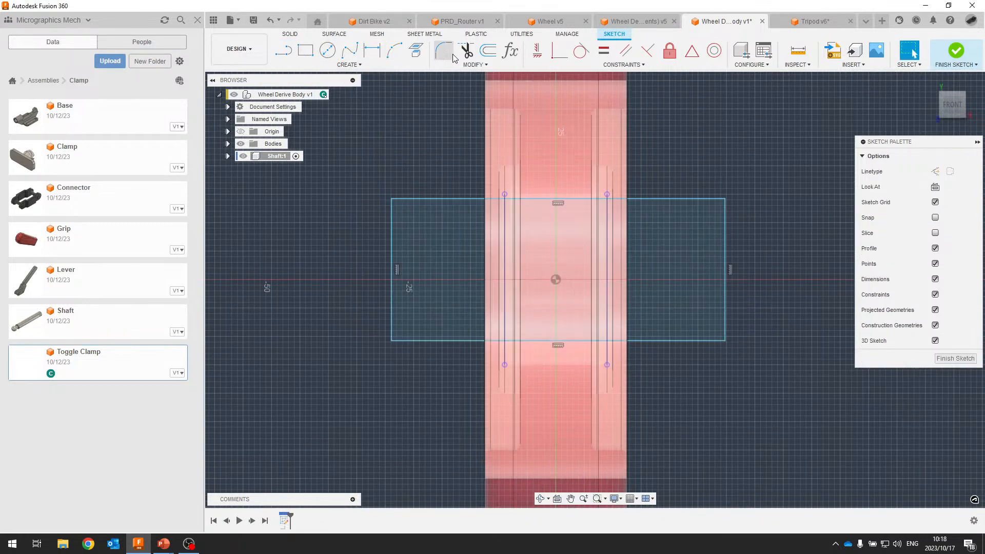
{"action": "left_click", "coordinate": [559, 50]}
{"action": "left_click", "coordinate": [519, 199]}
{"action": "left_click", "coordinate": [504, 195]}
{"action": "left_click", "coordinate": [633, 337]}
{"action": "left_click", "coordinate": [606, 365]}
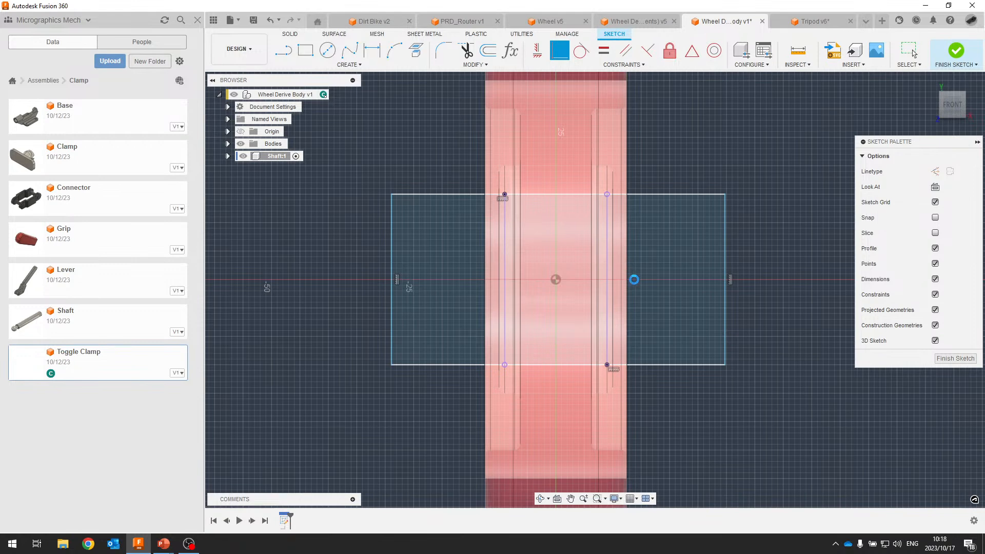
{"action": "key", "text": "Escape"}
{"action": "left_click_drag", "start_coordinate": [621, 286], "coordinate": [463, 256]}
{"action": "left_click", "coordinate": [836, 188]}
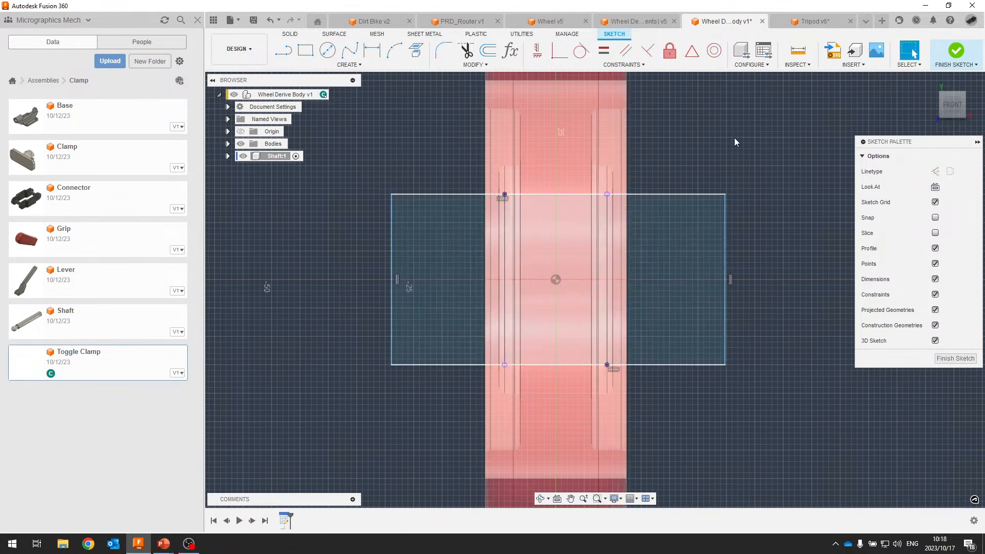
Dimension the rectangle to overhang 5 mm past each side of the wheel.
{"action": "key", "text": "d"}
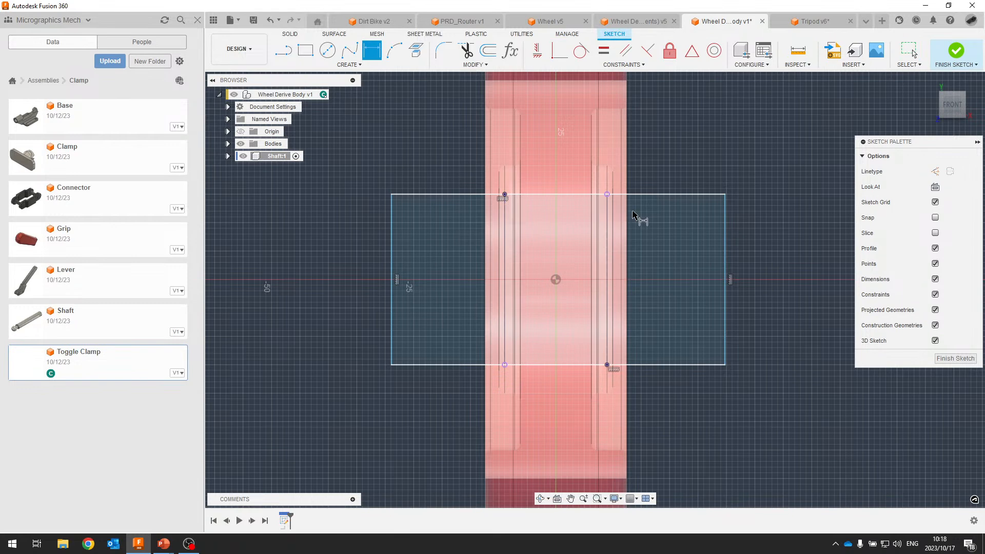
{"action": "left_click", "coordinate": [726, 212]}
{"action": "left_click", "coordinate": [683, 170]}
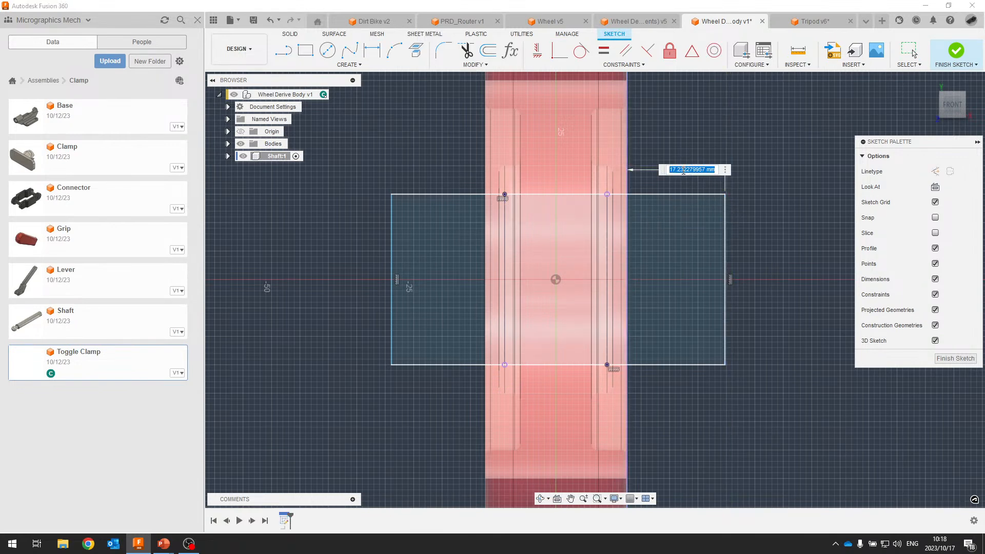
{"action": "type", "text": "5"}
{"action": "key", "text": "Return"}
{"action": "left_click", "coordinate": [323, 208]}
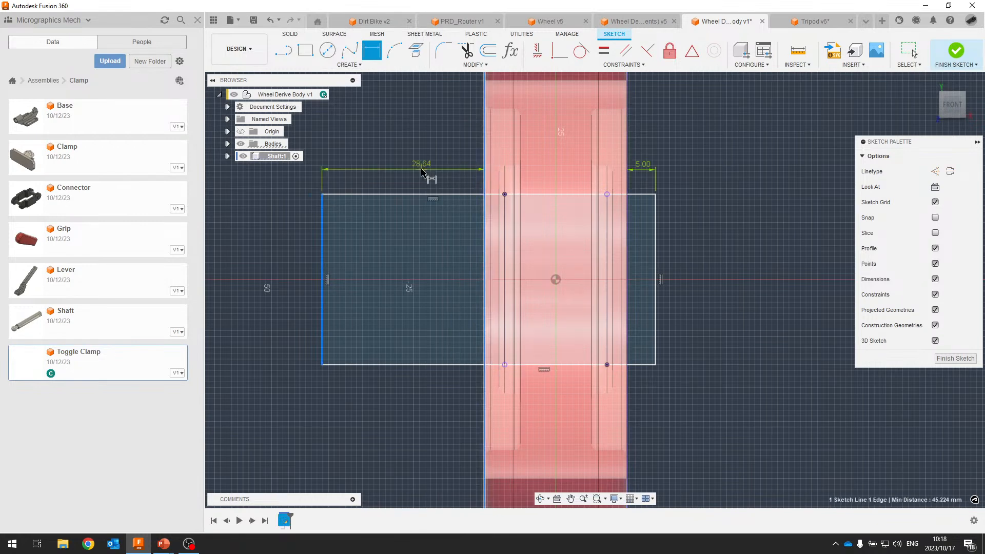
{"action": "left_click", "coordinate": [477, 173]}
{"action": "left_click", "coordinate": [641, 167]}
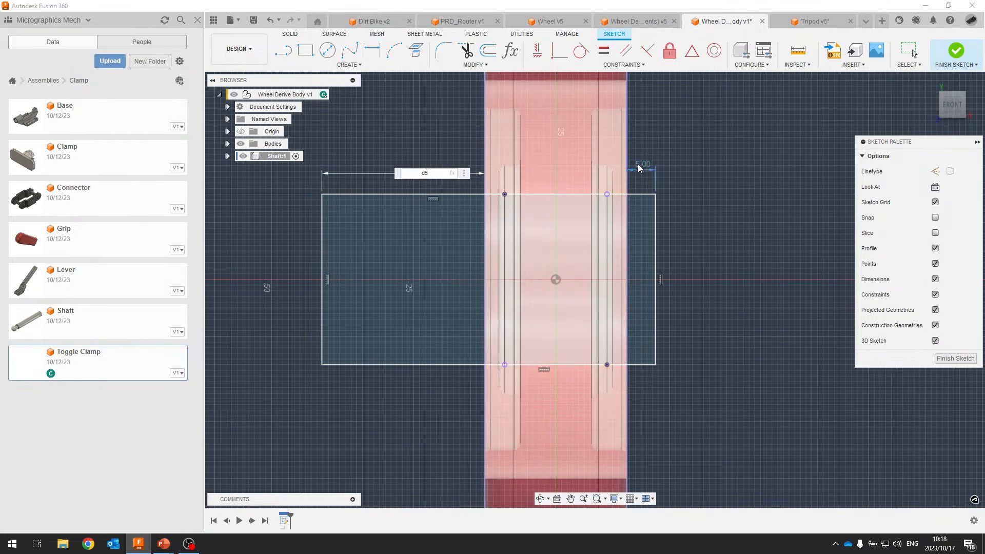
{"action": "key", "text": "Return"}
{"action": "key", "text": "Escape"}
Draw a centre line between the side edges' midpoints and finish the sketch.
{"action": "left_click_drag", "start_coordinate": [684, 124], "coordinate": [472, 94]}
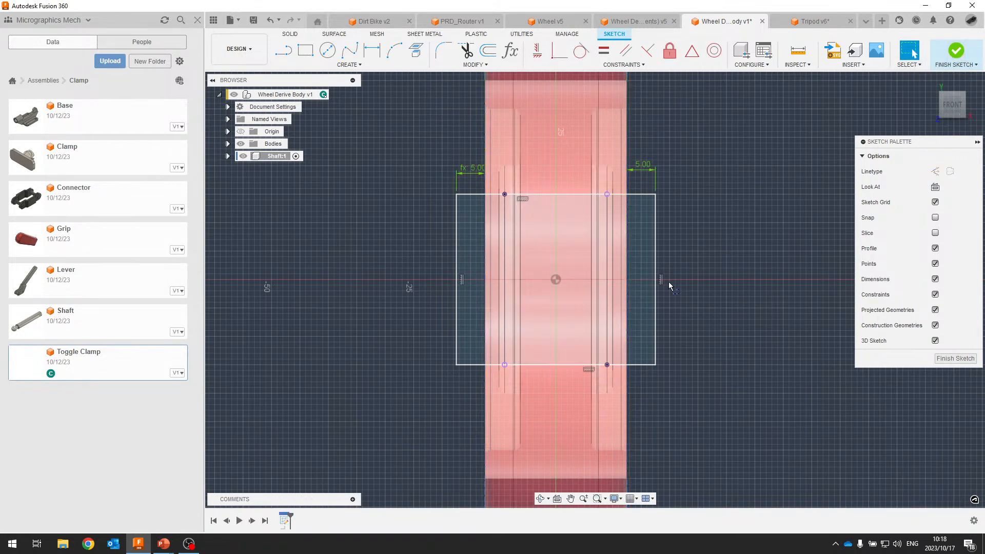
{"action": "key", "text": "l"}
{"action": "left_click", "coordinate": [655, 279]}
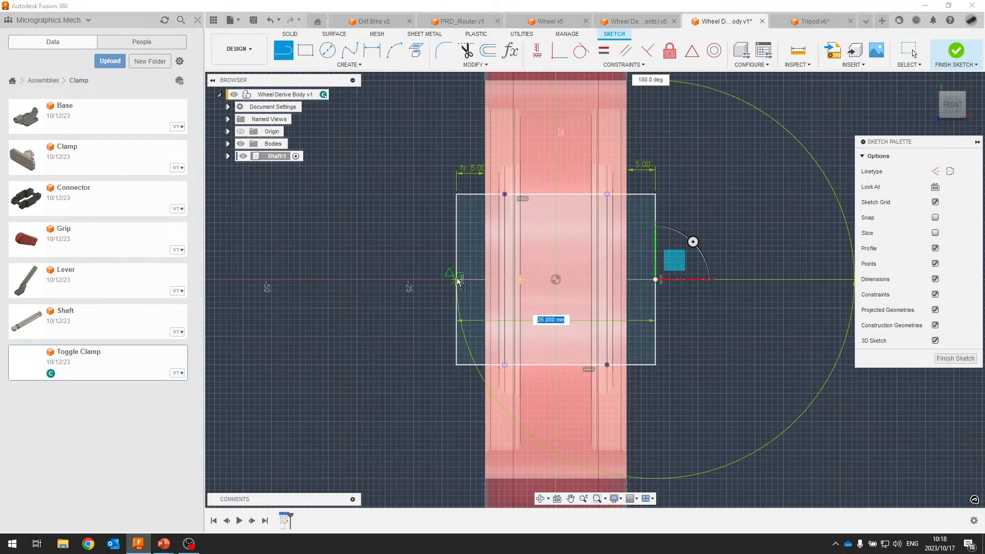
{"action": "left_click", "coordinate": [456, 279]}
{"action": "key", "text": "Escape"}
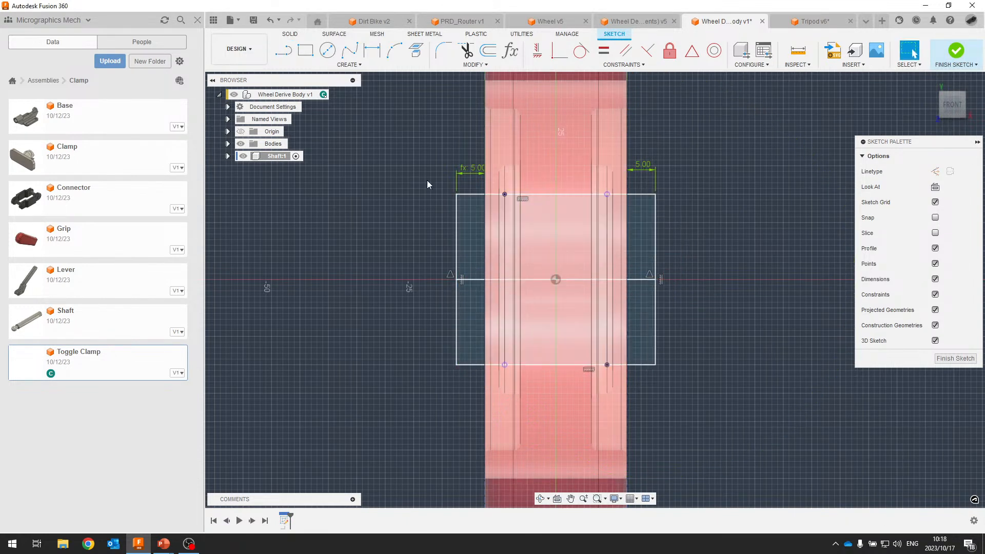
{"action": "left_click", "coordinate": [955, 51]}
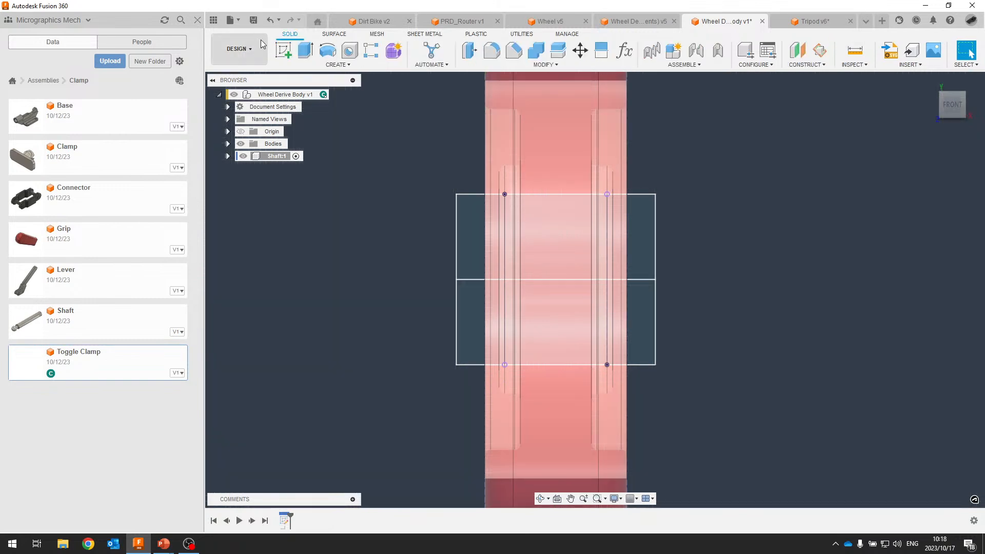
Revolve the upper rectangle profile 360° around the centre line into a shaft.
{"action": "left_click", "coordinate": [327, 50]}
{"action": "left_click", "coordinate": [479, 226]}
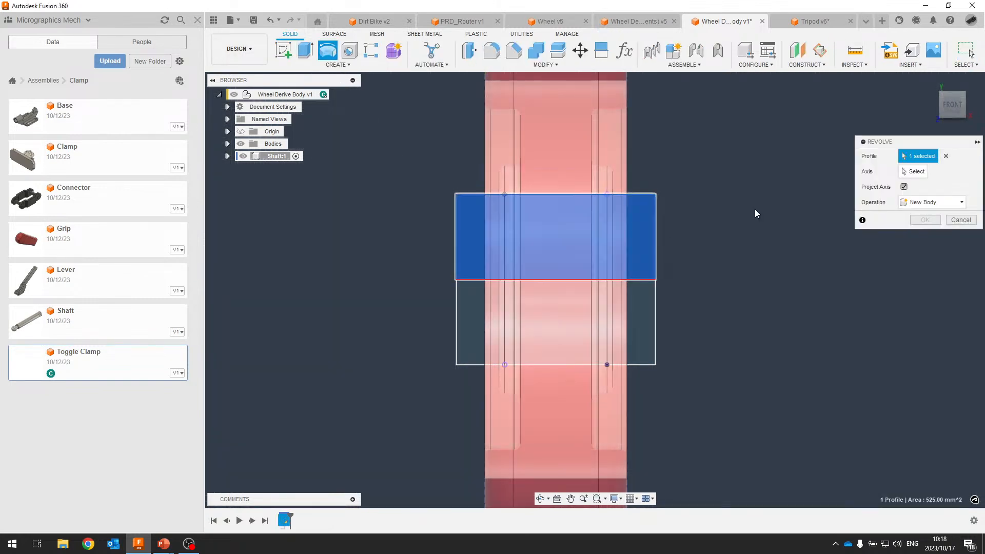
{"action": "left_click", "coordinate": [914, 171]}
{"action": "left_click", "coordinate": [648, 279]}
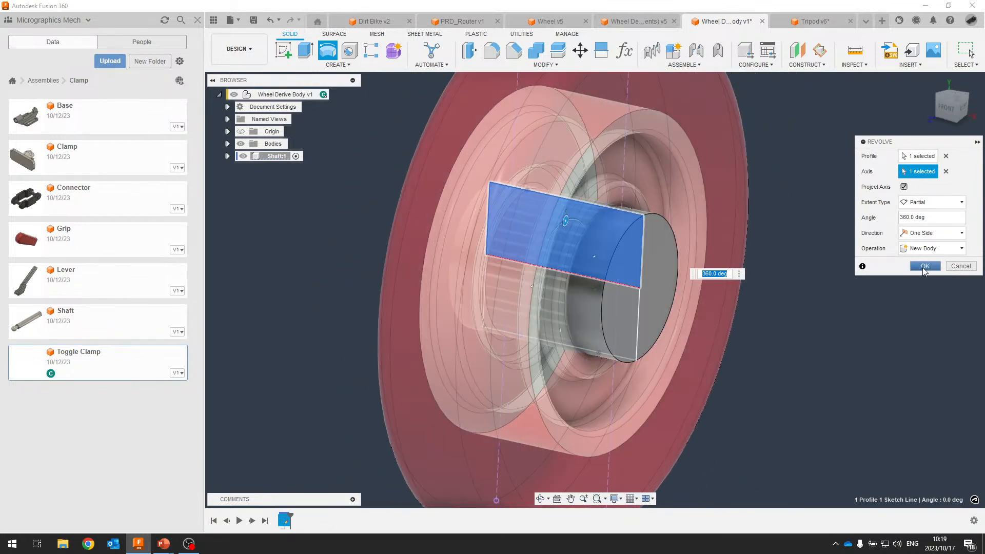
{"action": "left_click", "coordinate": [924, 266]}
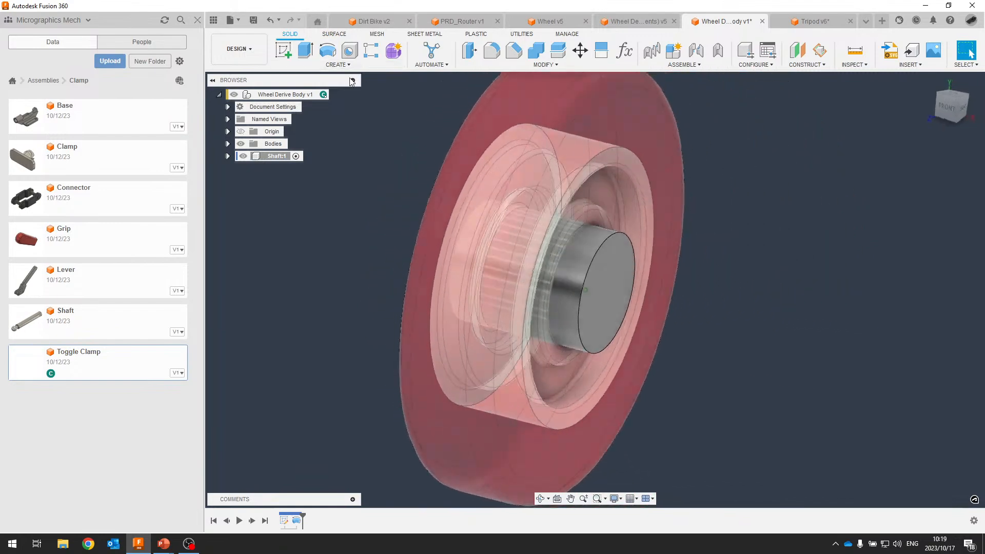
Chamfer both shaft end edges by 1 mm.
{"action": "left_click", "coordinate": [516, 60]}
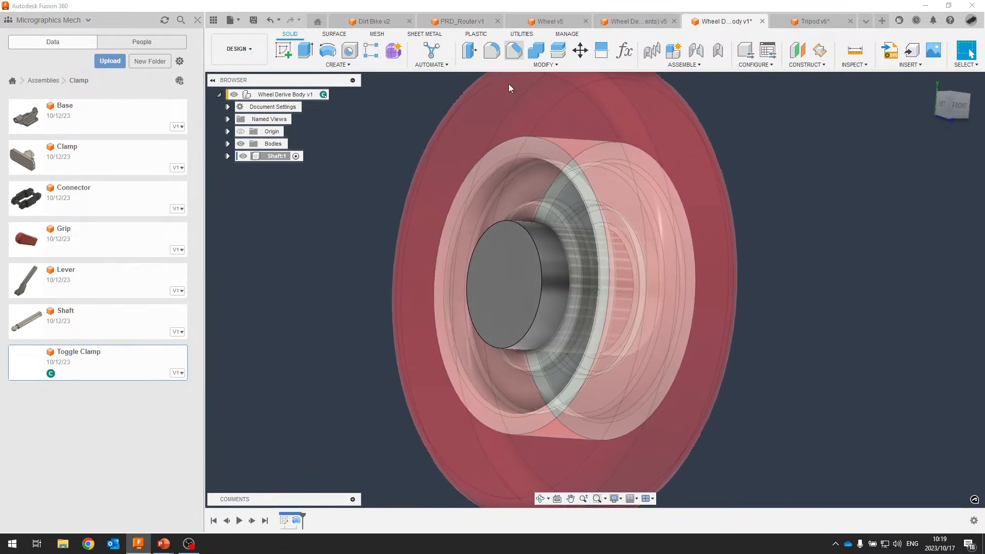
{"action": "left_click", "coordinate": [518, 224]}
{"action": "left_click", "coordinate": [669, 246]}
{"action": "type", "text": "1"}
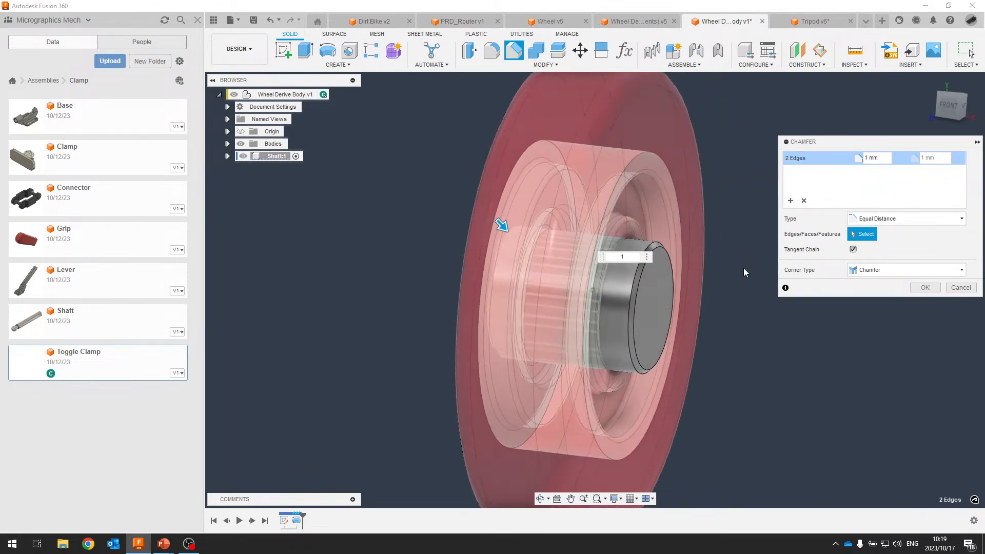
{"action": "left_click", "coordinate": [924, 287]}
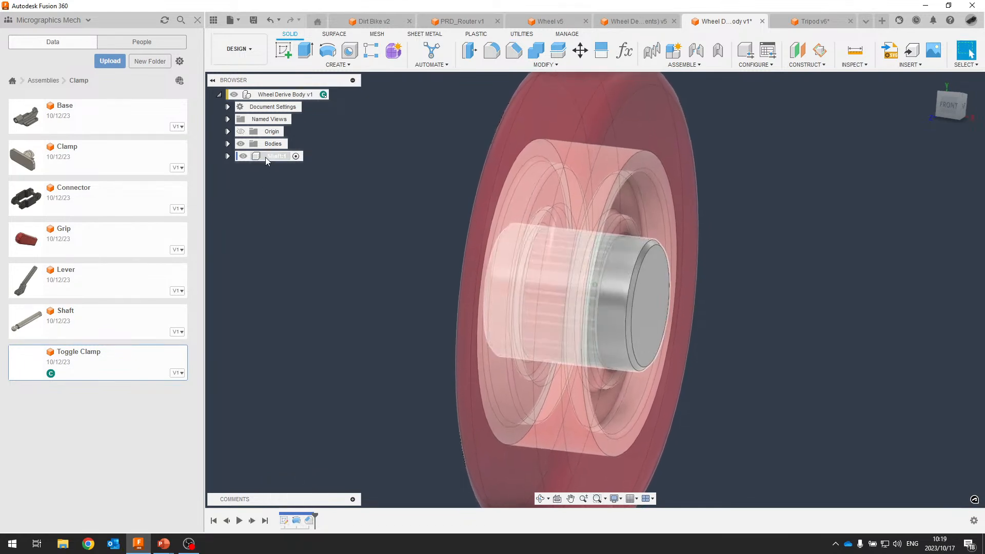
Drill the 13 mm hole with All extents through the shaft, then reactivate Wheel Derive Body v1.
{"action": "left_click", "coordinate": [348, 56]}
{"action": "left_click", "coordinate": [693, 308]}
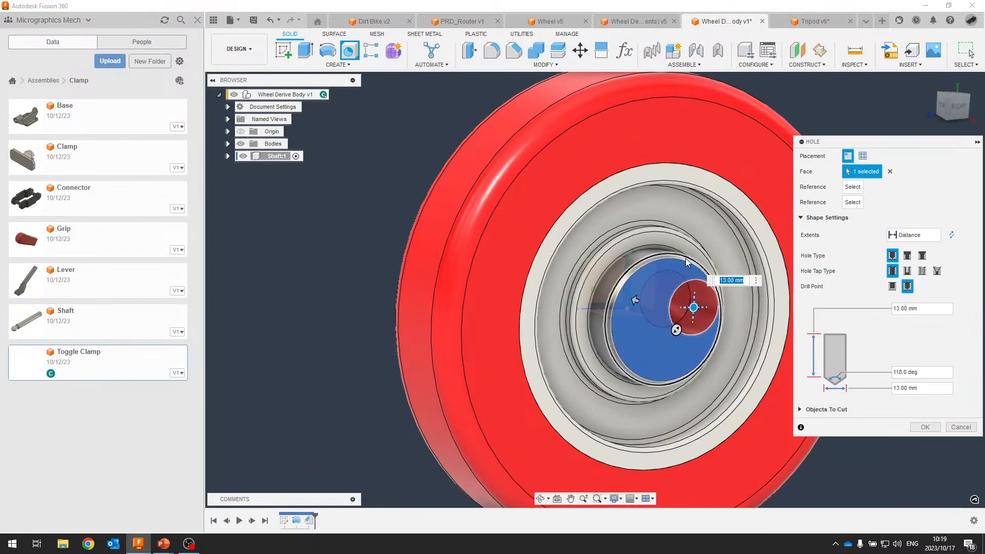
{"action": "left_click", "coordinate": [694, 308]}
{"action": "left_click_drag", "start_coordinate": [694, 308], "coordinate": [663, 321]}
{"action": "left_click", "coordinate": [914, 235]}
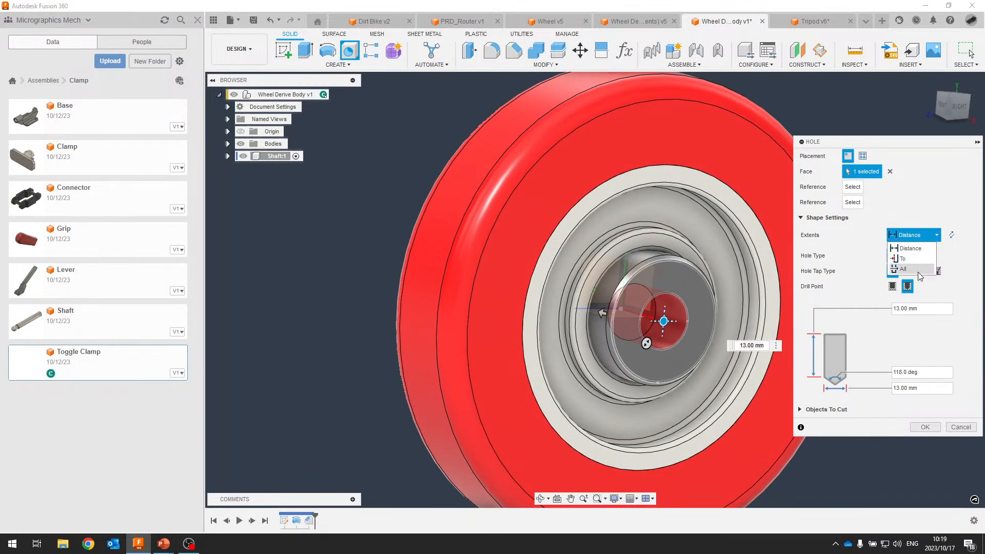
{"action": "left_click", "coordinate": [917, 274]}
{"action": "left_click", "coordinate": [933, 413]}
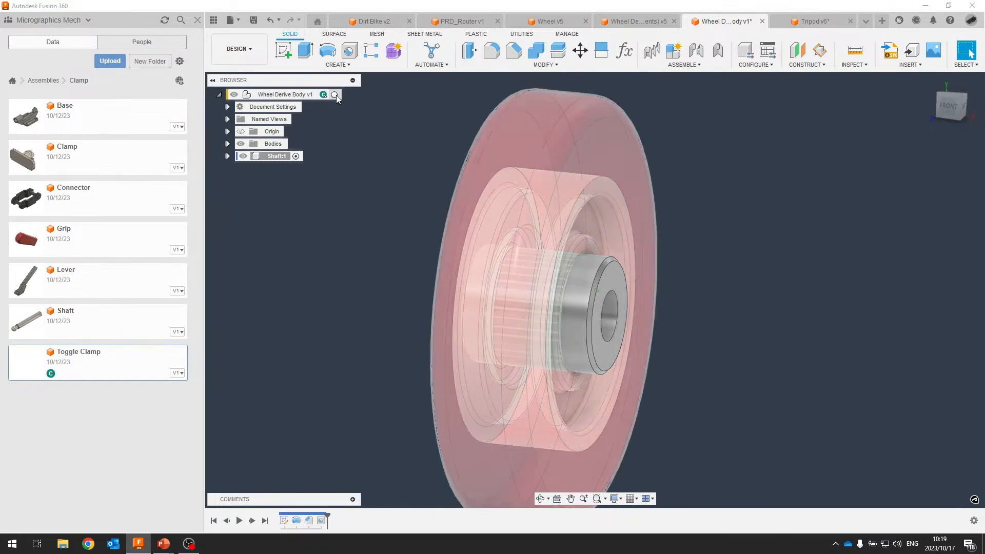
{"action": "left_click", "coordinate": [336, 95]}
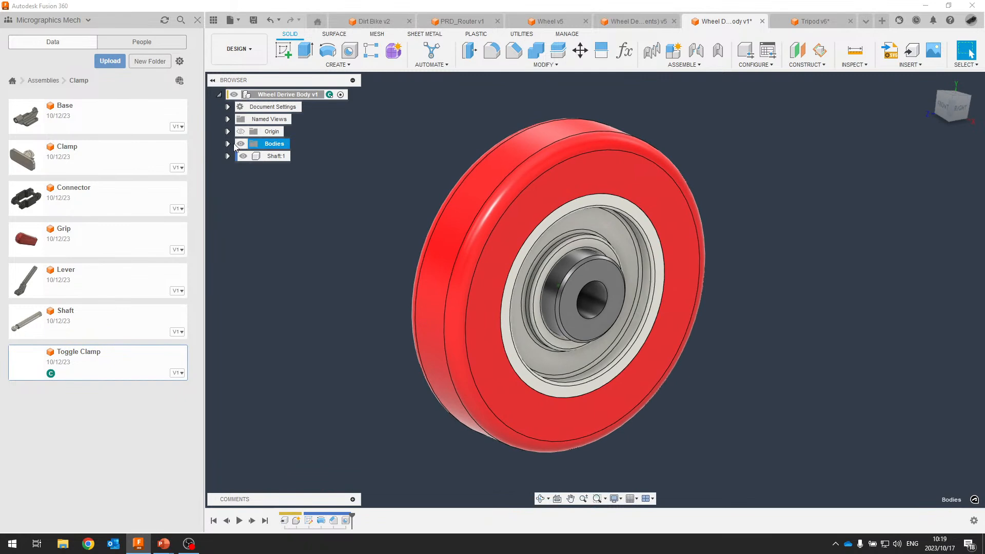
Expand Bodies and highlight Body1, Body1 (1) and Shaft:1 on the model.
{"action": "left_click", "coordinate": [227, 144]}
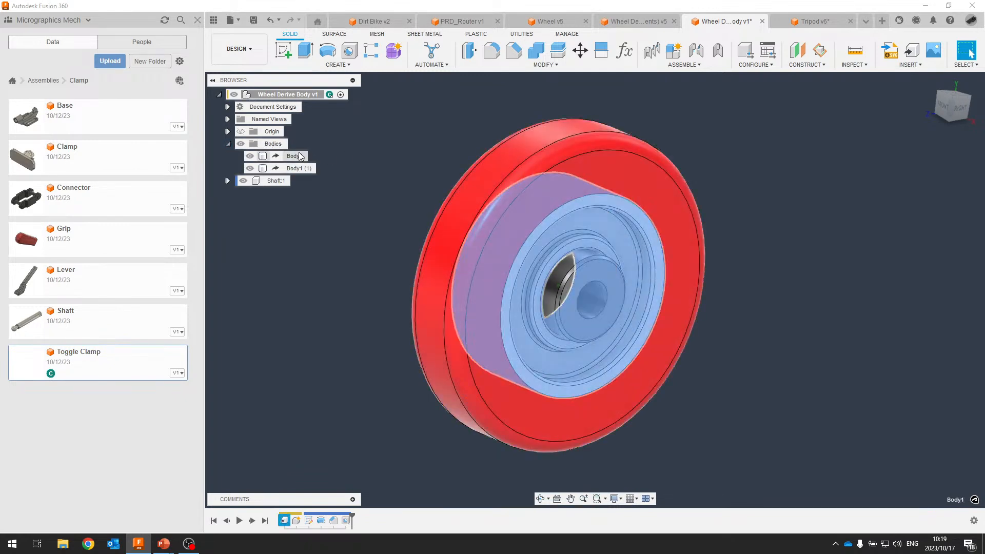
{"action": "left_click", "coordinate": [299, 156]}
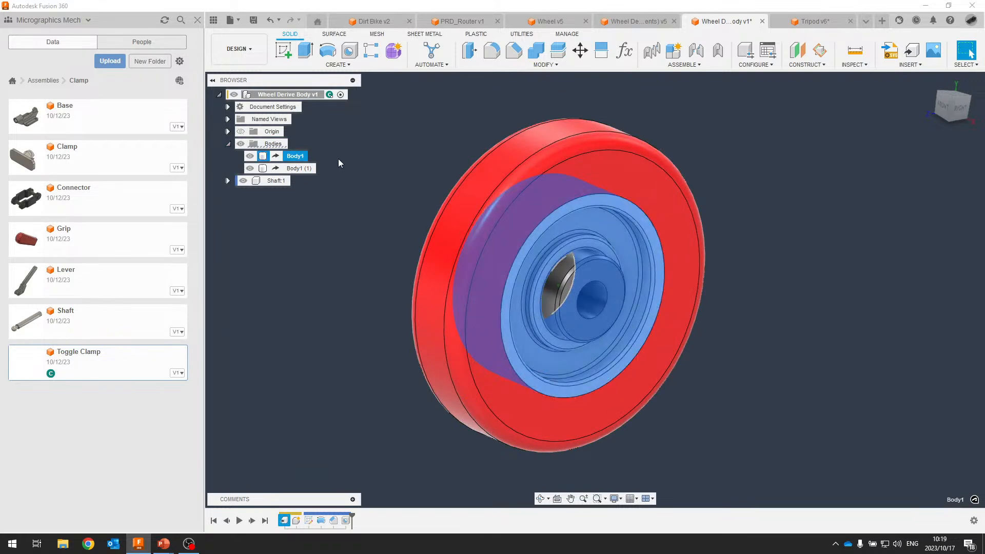
{"action": "left_click", "coordinate": [297, 171]}
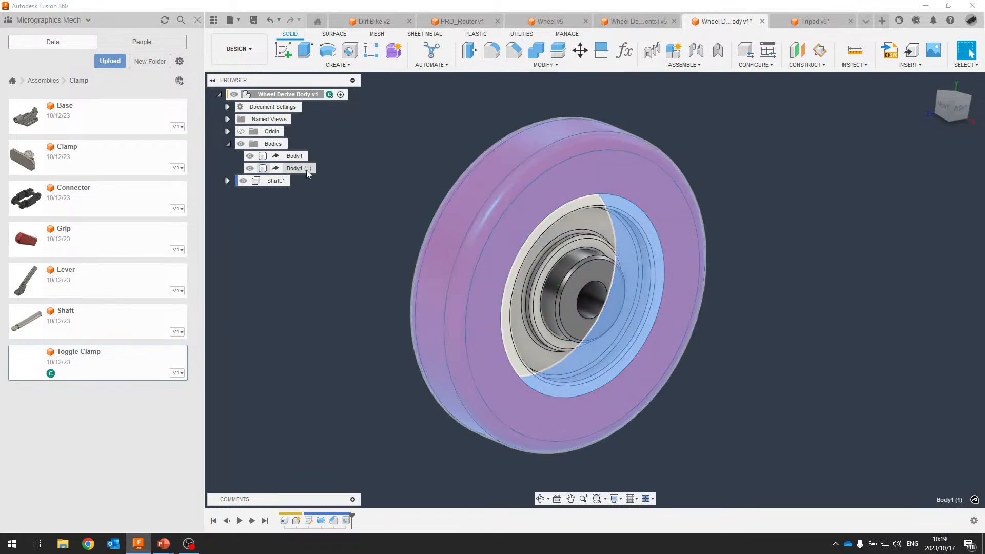
{"action": "mouse_move", "coordinate": [839, 229]}
{"action": "middle_mouse_down", "text": "shift"}
{"action": "mouse_move", "coordinate": [826, 213]}
{"action": "mouse_move", "coordinate": [835, 221]}
{"action": "middle_mouse_up", "text": "shift"}
{"action": "left_click", "coordinate": [835, 222]}
{"action": "left_click", "coordinate": [266, 182]}
{"action": "middle_click_drag", "start_coordinate": [295, 236], "coordinate": [321, 272], "text": "shift"}
{"action": "scroll", "coordinate": [316, 283], "scroll_direction": "up", "scroll_amount": 2}
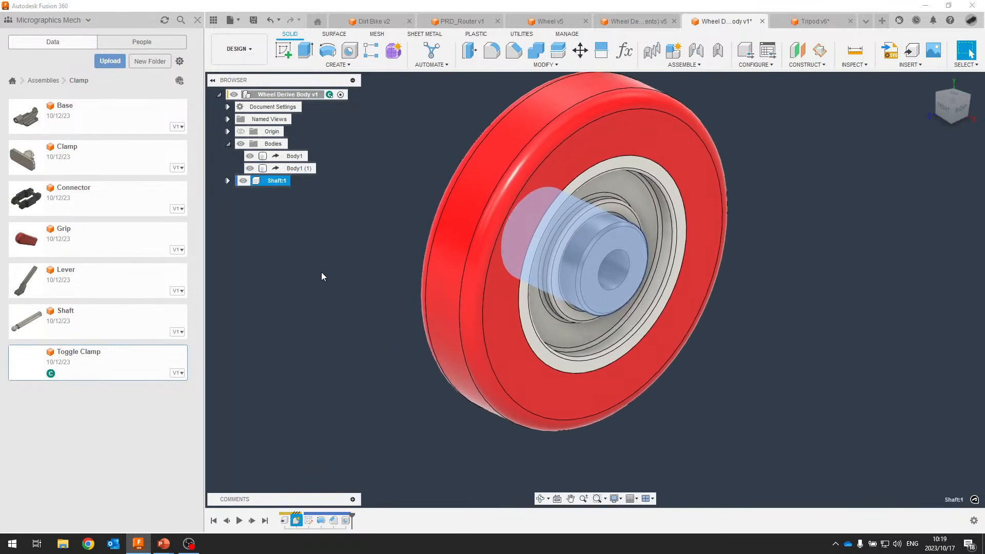
{"action": "left_click", "coordinate": [322, 273]}
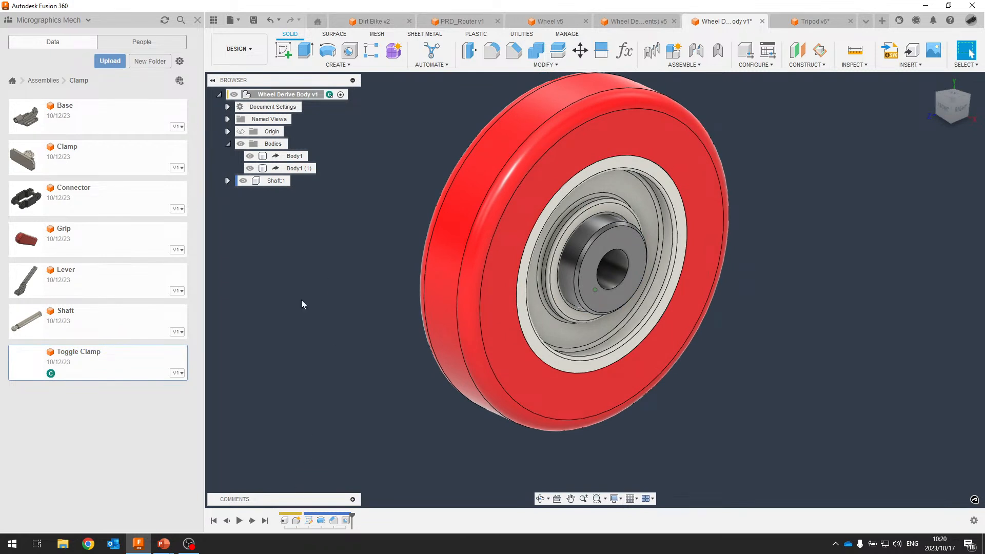
{"action": "left_click", "coordinate": [283, 159]}
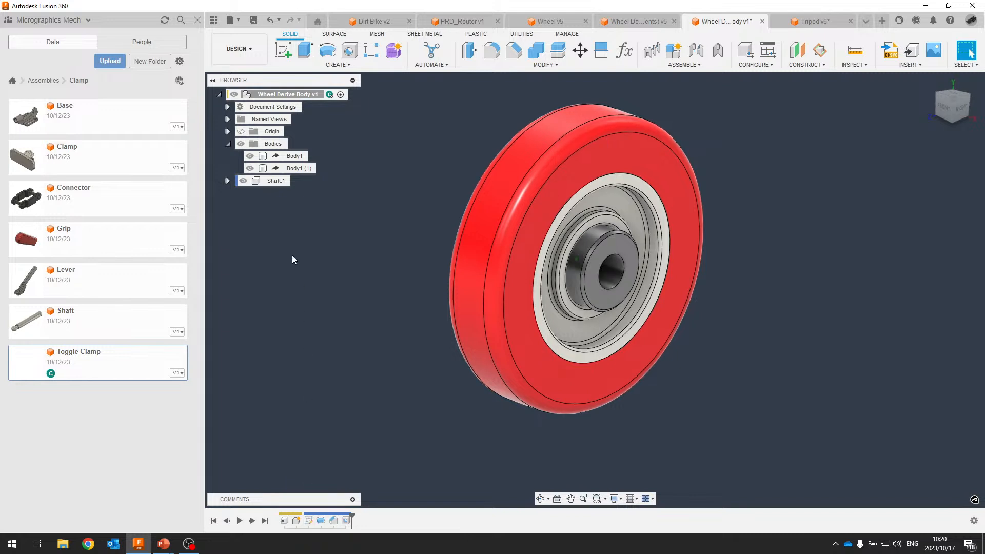
Activate Shaft:1 and chamfer the two circular bore edges by 1 mm.
{"action": "left_click", "coordinate": [295, 181]}
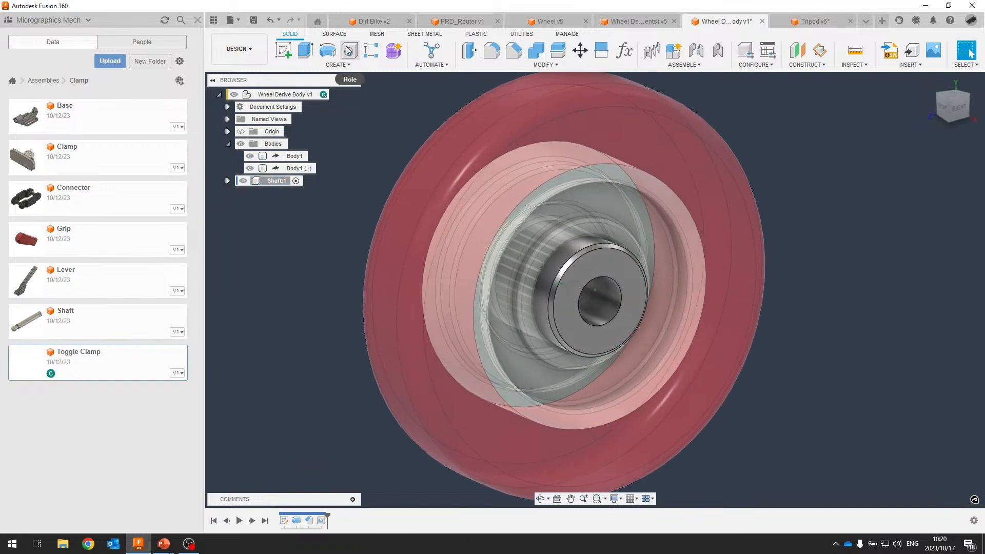
{"action": "left_click", "coordinate": [519, 53]}
{"action": "left_click", "coordinate": [618, 297]}
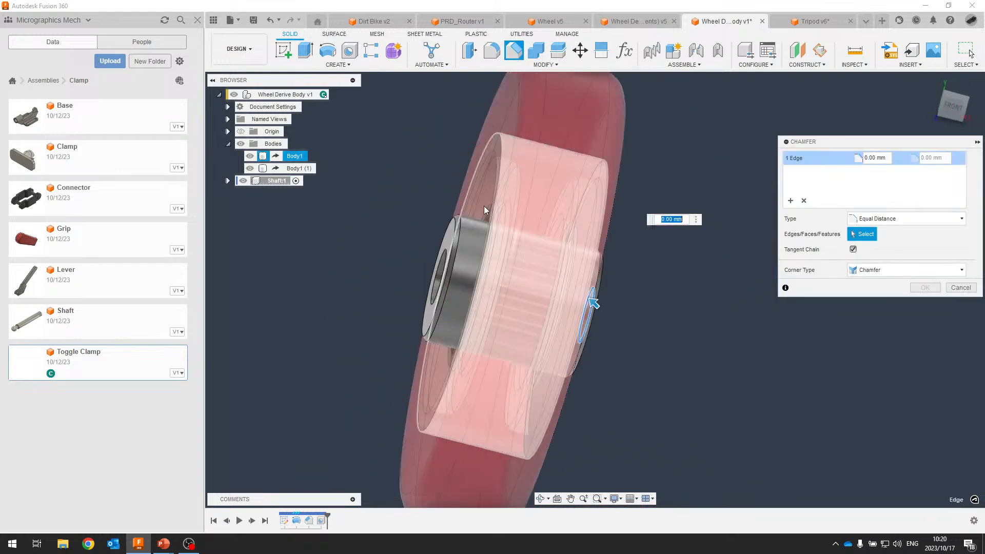
{"action": "left_click", "coordinate": [479, 257]}
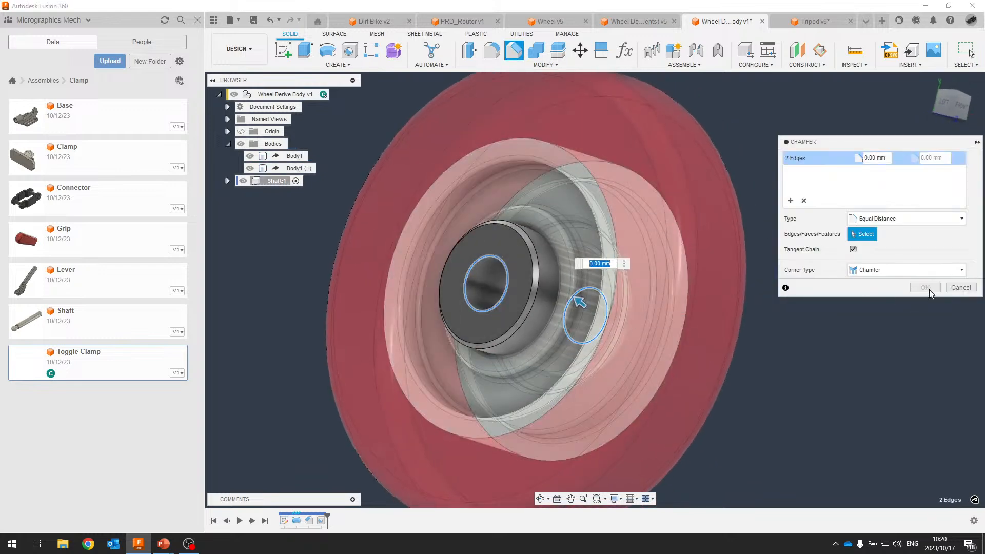
{"action": "type", "text": "1"}
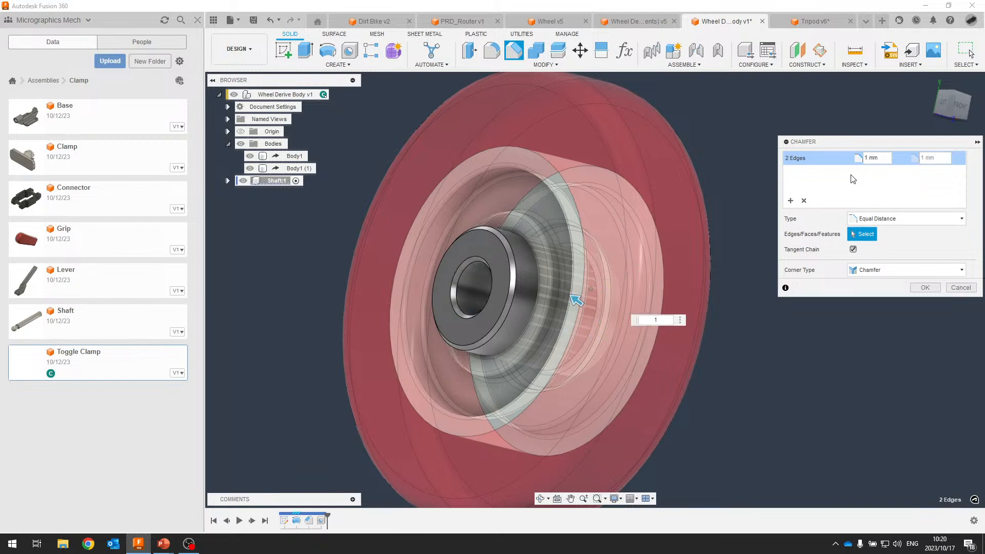
{"action": "key", "text": "Return"}
{"action": "middle_click_drag", "start_coordinate": [851, 178], "coordinate": [690, 236], "text": "shift"}
{"action": "scroll", "coordinate": [462, 287], "scroll_direction": "down", "scroll_amount": 1}
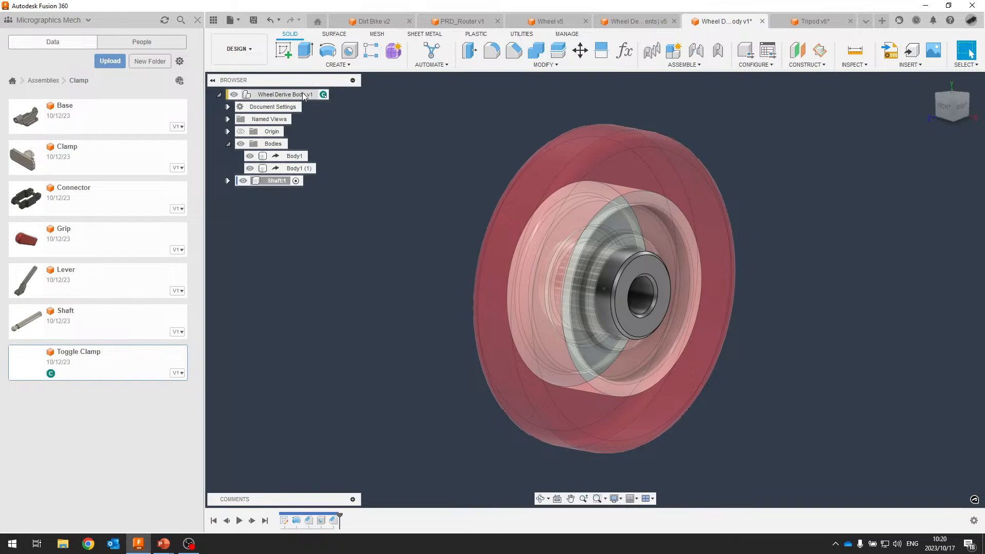
Reactivate Wheel Derive Body v1 and start a sketch on the hub face picked from the overlapping faces.
{"action": "left_click", "coordinate": [332, 94]}
{"action": "left_click", "coordinate": [441, 137]}
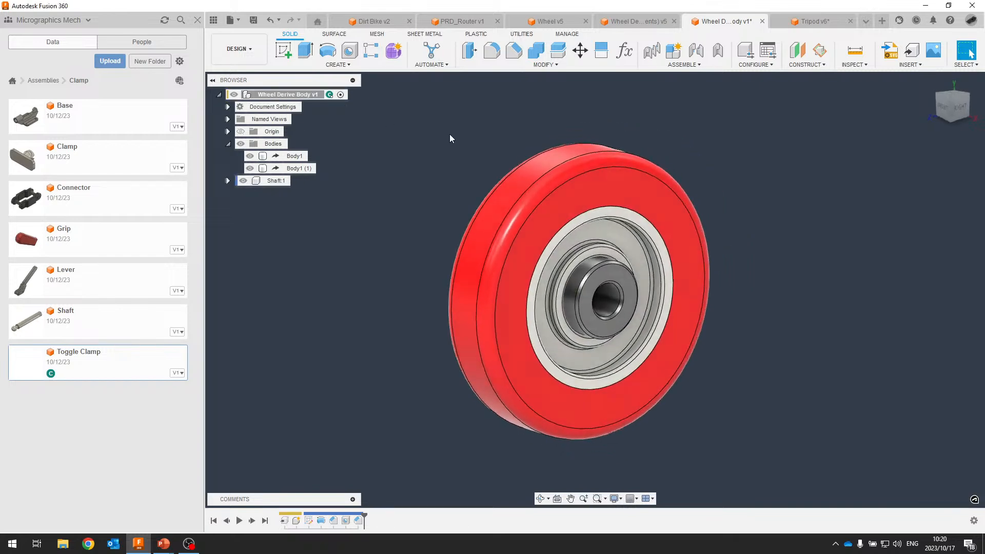
{"action": "left_click", "coordinate": [287, 49]}
{"action": "left_click", "coordinate": [561, 251]}
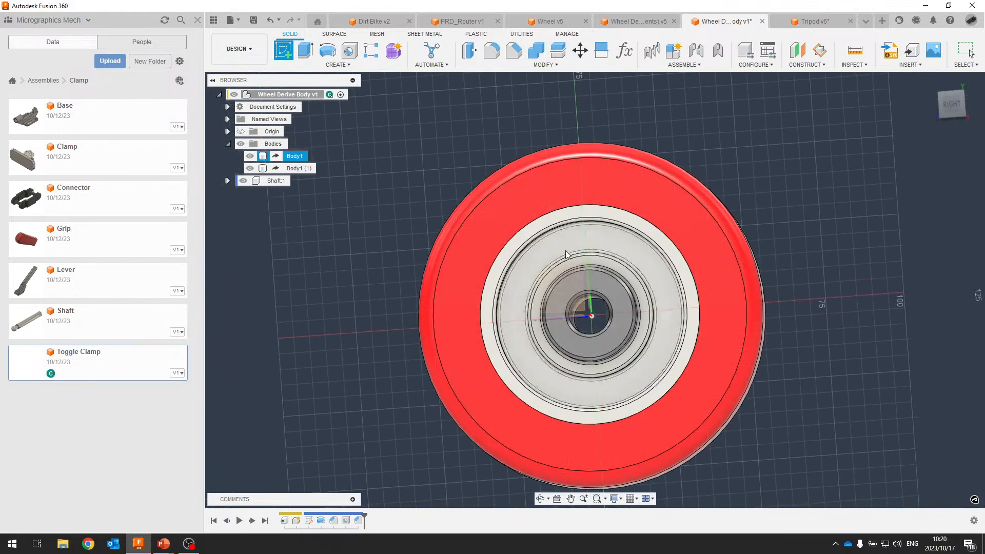
{"action": "middle_click_drag", "start_coordinate": [552, 242], "coordinate": [562, 273], "text": "shift"}
{"action": "left_click", "coordinate": [562, 273]}
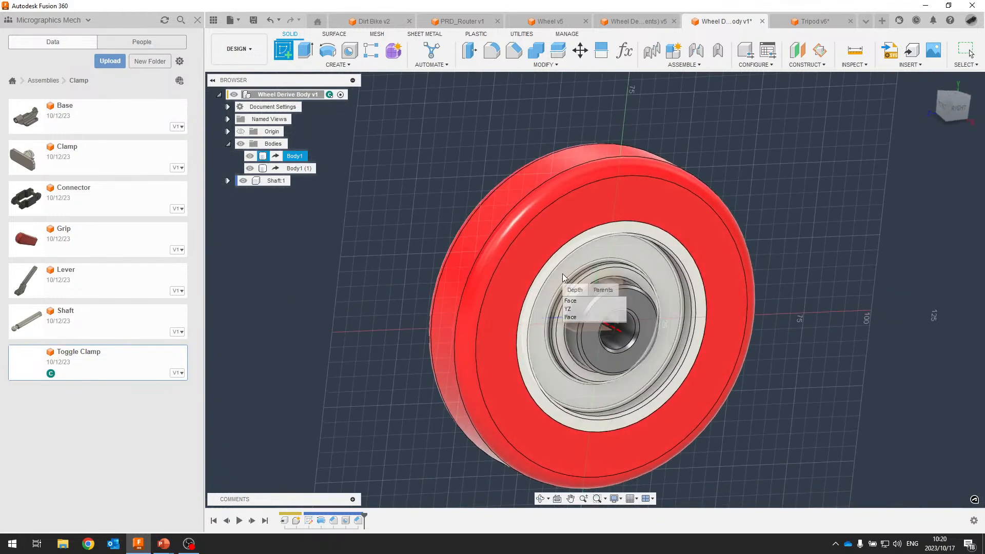
{"action": "left_click", "coordinate": [575, 309]}
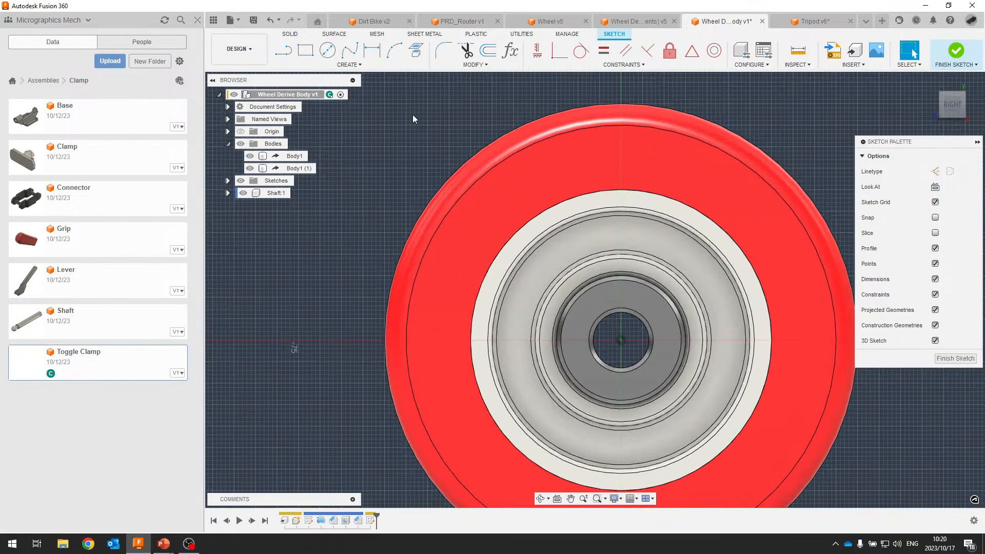
Project the hub's 13 mm inner circle into the sketch.
{"action": "left_click", "coordinate": [416, 50]}
{"action": "left_click", "coordinate": [648, 343]}
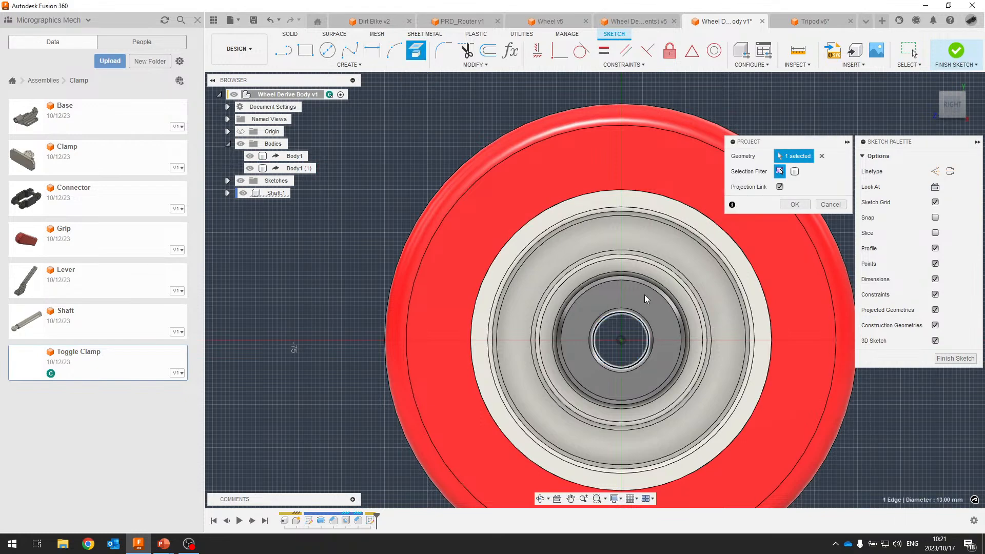
{"action": "left_click", "coordinate": [802, 205]}
Extrude the circle symmetrically, 50 mm whole length, as new body Body3.
{"action": "key", "text": "e"}
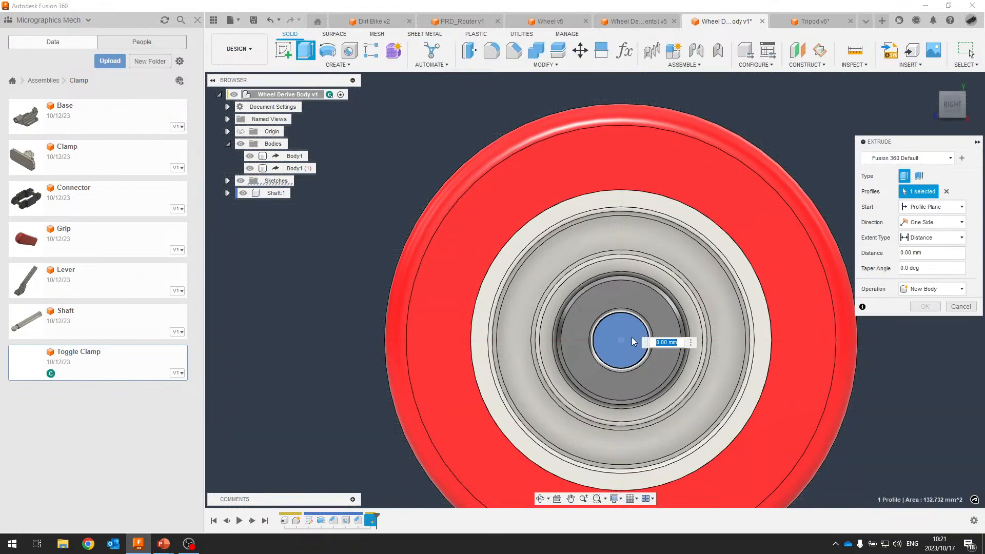
{"action": "left_click", "coordinate": [618, 346]}
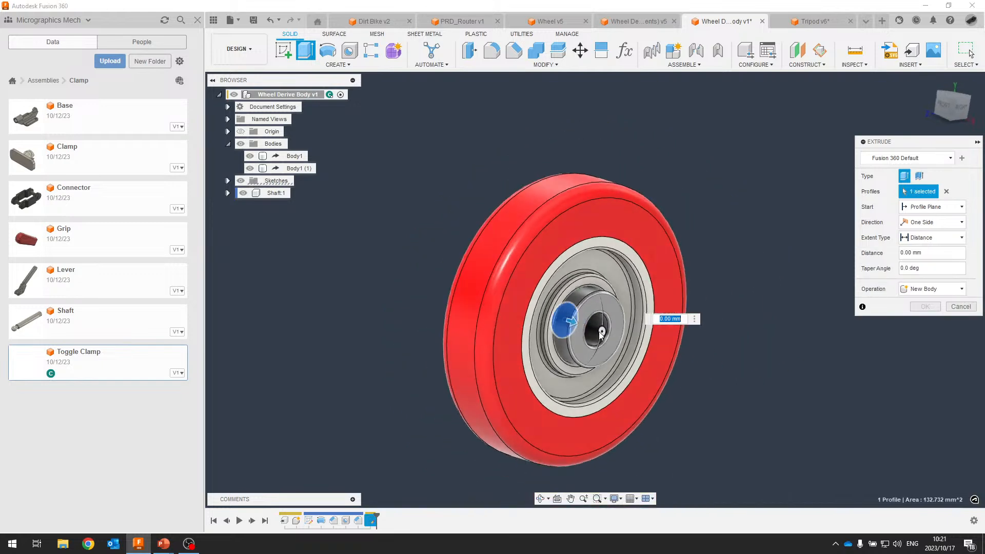
{"action": "left_click_drag", "start_coordinate": [568, 299], "coordinate": [634, 314]}
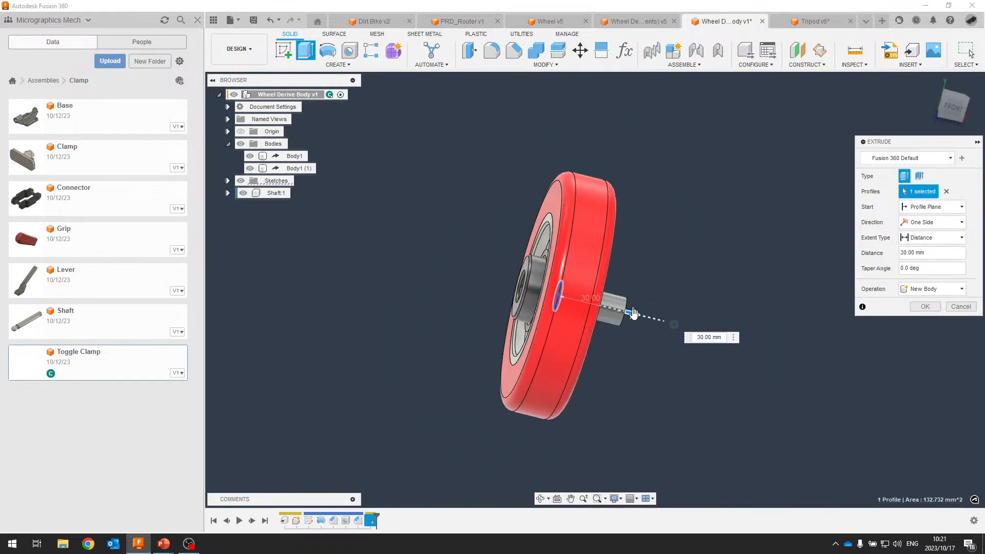
{"action": "middle_click_drag", "start_coordinate": [635, 314], "coordinate": [585, 312], "text": "shift"}
{"action": "left_click", "coordinate": [953, 223]}
{"action": "left_click", "coordinate": [924, 256]}
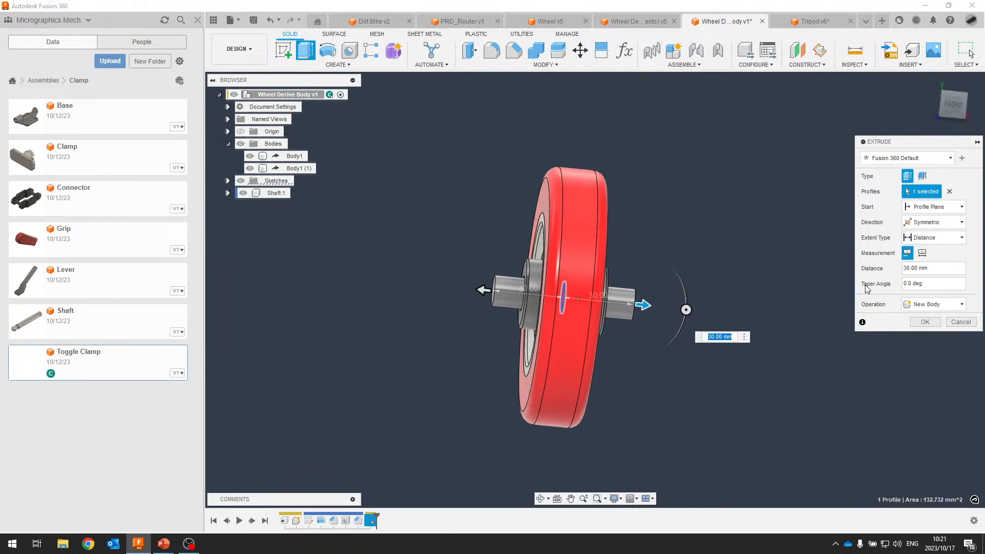
{"action": "left_click", "coordinate": [922, 252]}
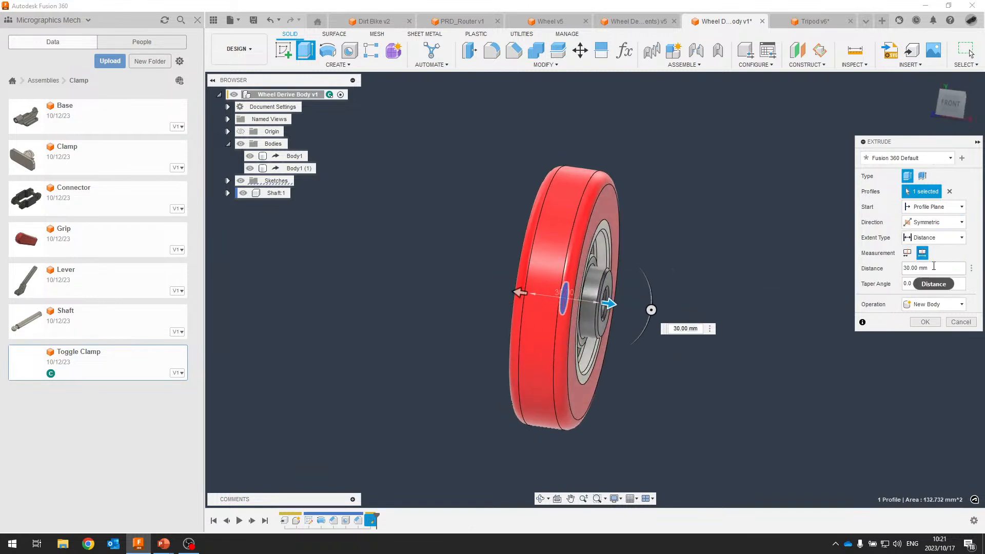
{"action": "type", "text": "50"}
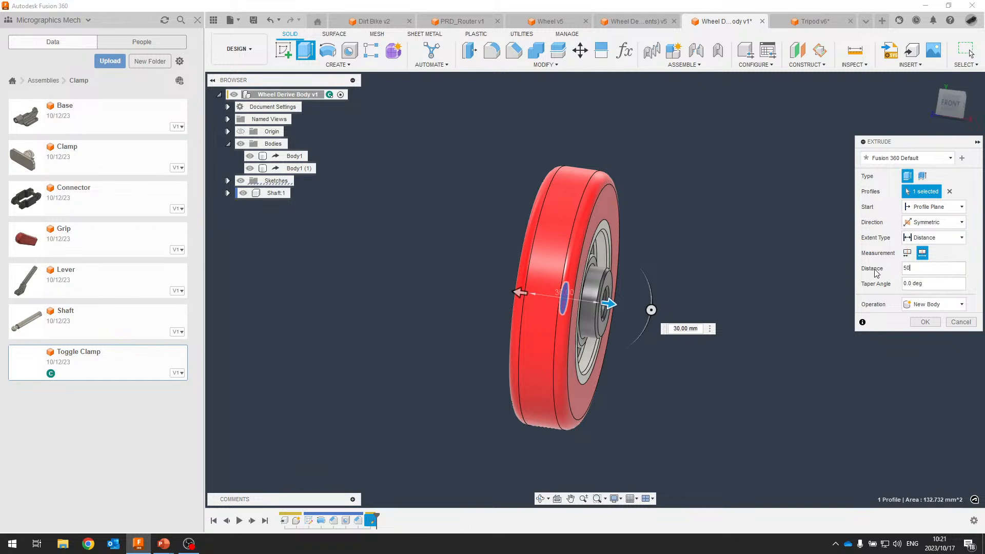
{"action": "left_click", "coordinate": [923, 322]}
{"action": "middle_click_drag", "start_coordinate": [287, 190], "coordinate": [309, 184], "text": "shift"}
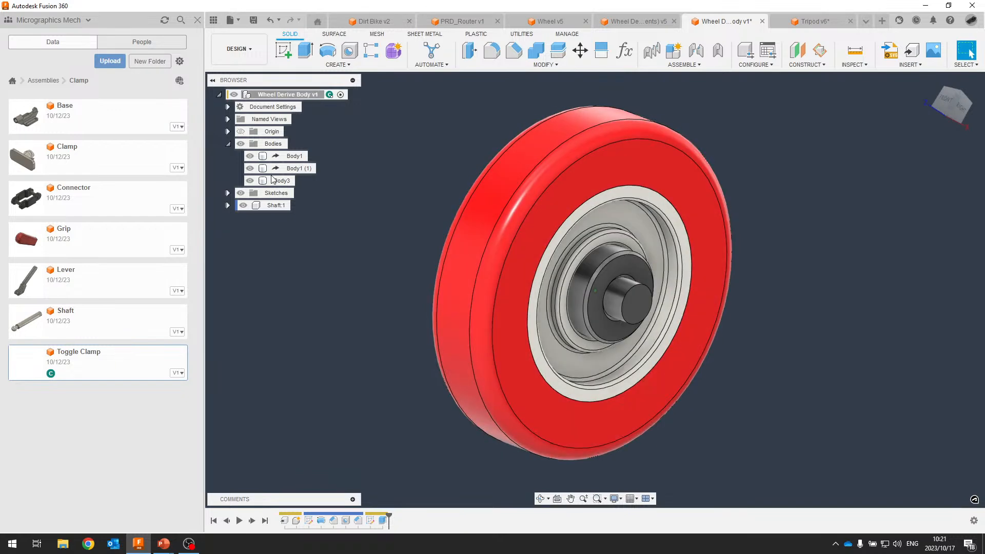
Convert Body3 into its own Pin:1 component with Create Components from Bodies and activate it.
{"action": "left_click", "coordinate": [228, 193]}
{"action": "left_click", "coordinate": [277, 205]}
{"action": "left_click", "coordinate": [285, 182]}
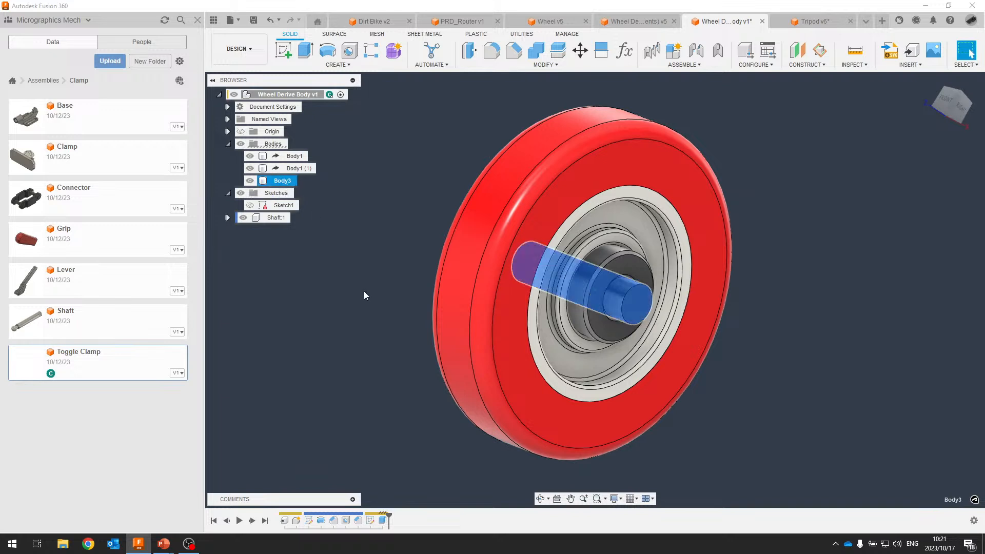
{"action": "left_click", "coordinate": [372, 521]}
{"action": "left_click", "coordinate": [383, 521], "text": "ctrl"}
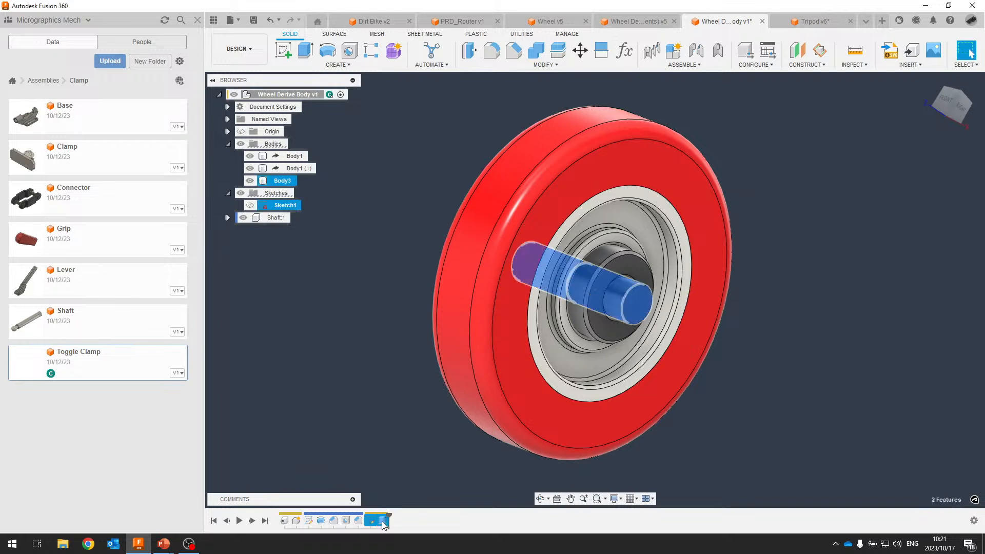
{"action": "left_click", "coordinate": [275, 181]}
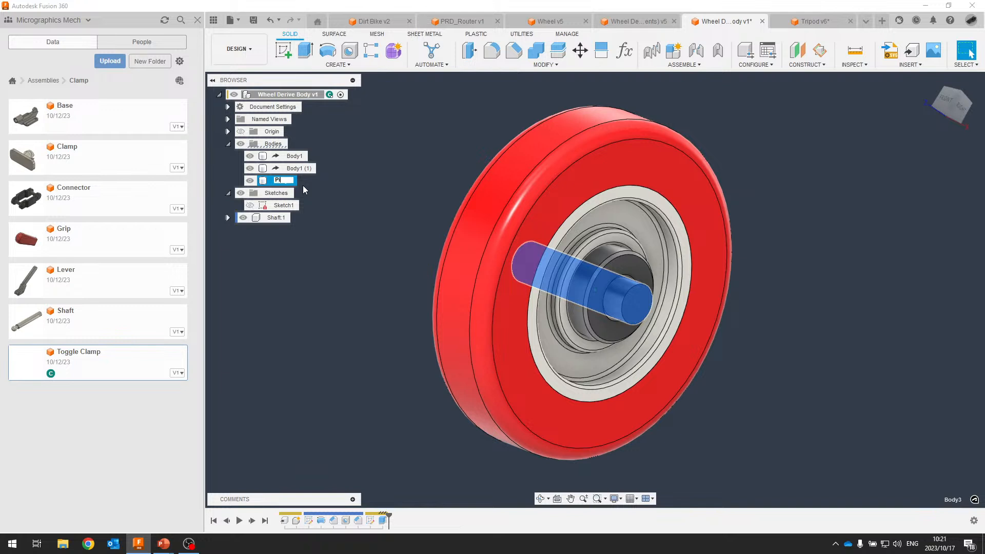
{"action": "right_click", "coordinate": [285, 183]}
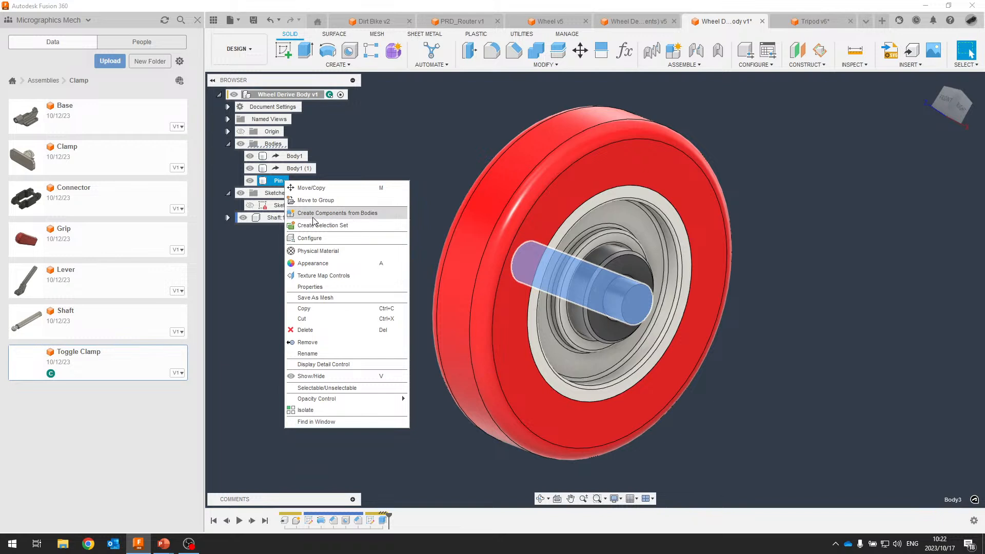
{"action": "left_click", "coordinate": [347, 213]}
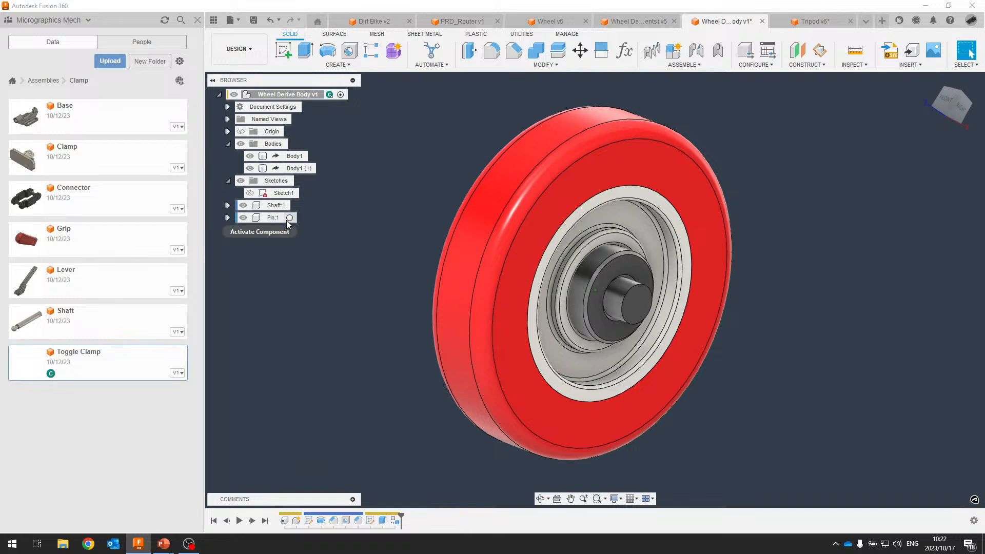
{"action": "left_click", "coordinate": [292, 218]}
{"action": "left_click", "coordinate": [321, 296]}
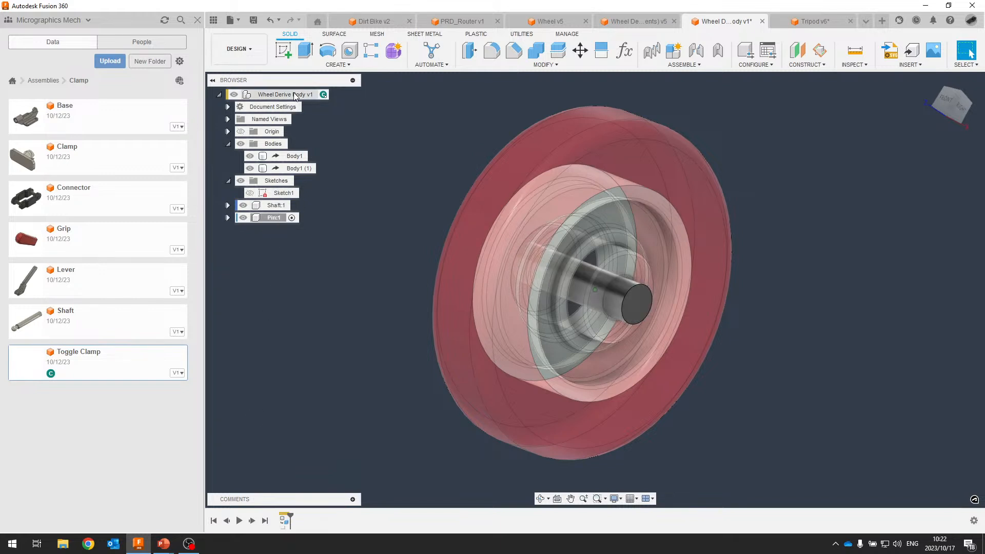
Activate the root Wheel Derive Body v1 design and review its timeline features.
{"action": "left_click", "coordinate": [333, 96]}
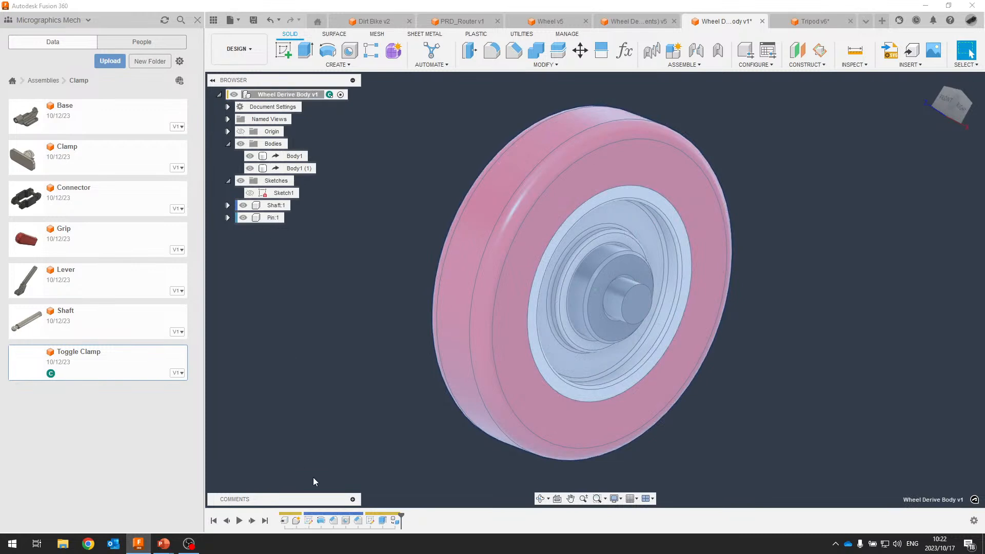
{"action": "left_click", "coordinate": [374, 520]}
{"action": "left_click", "coordinate": [393, 518], "text": "shift"}
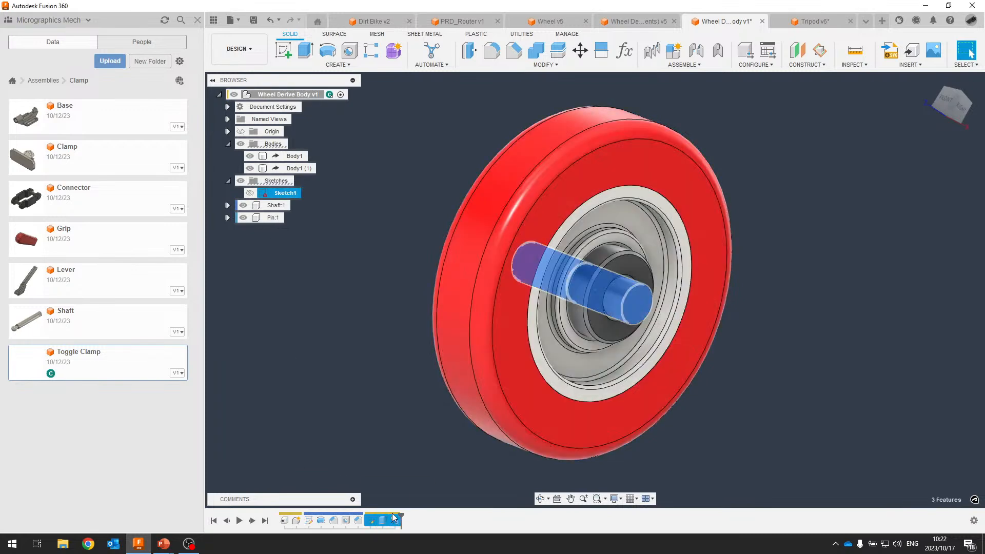
{"action": "left_click", "coordinate": [390, 409]}
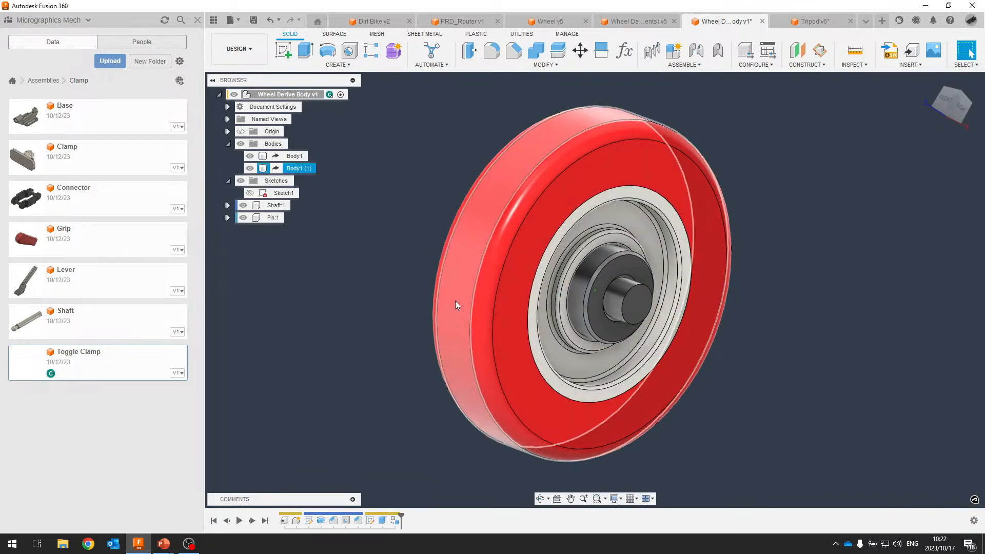
{"action": "key", "text": "alt+Tab"}
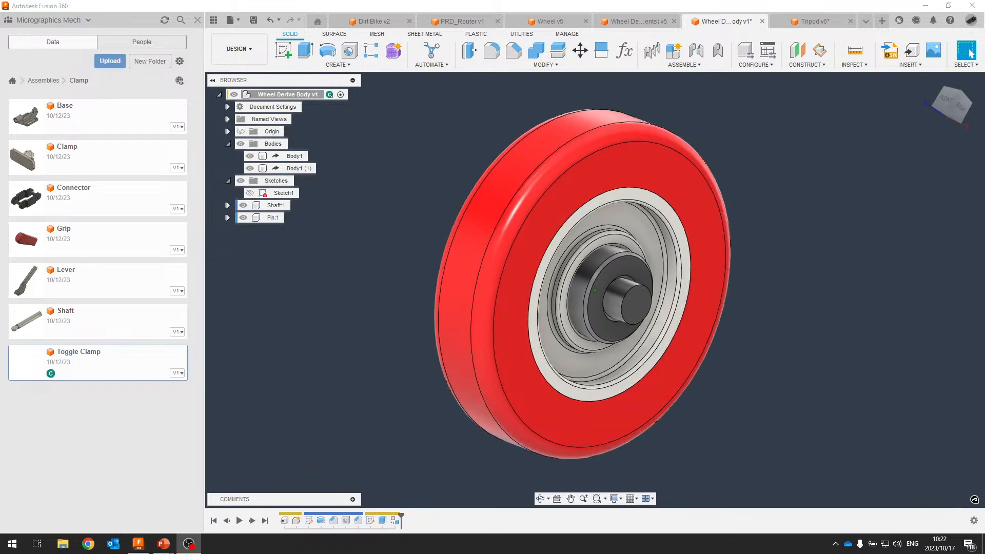
{"action": "middle_click_drag", "start_coordinate": [760, 316], "coordinate": [790, 229], "text": "shift"}
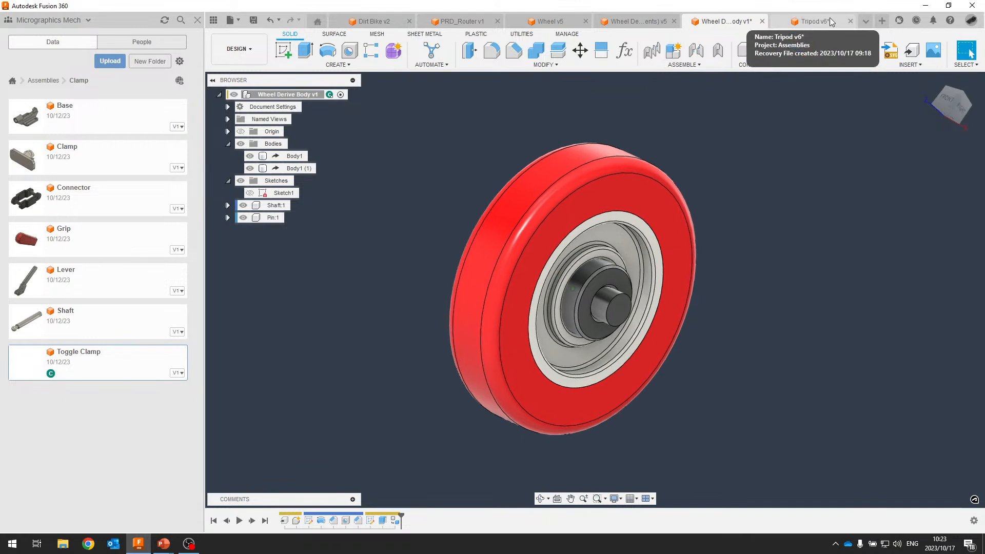
Go from the Tripod v6 design to the empty Toggle Clamp v1 design.
{"action": "left_click", "coordinate": [815, 21]}
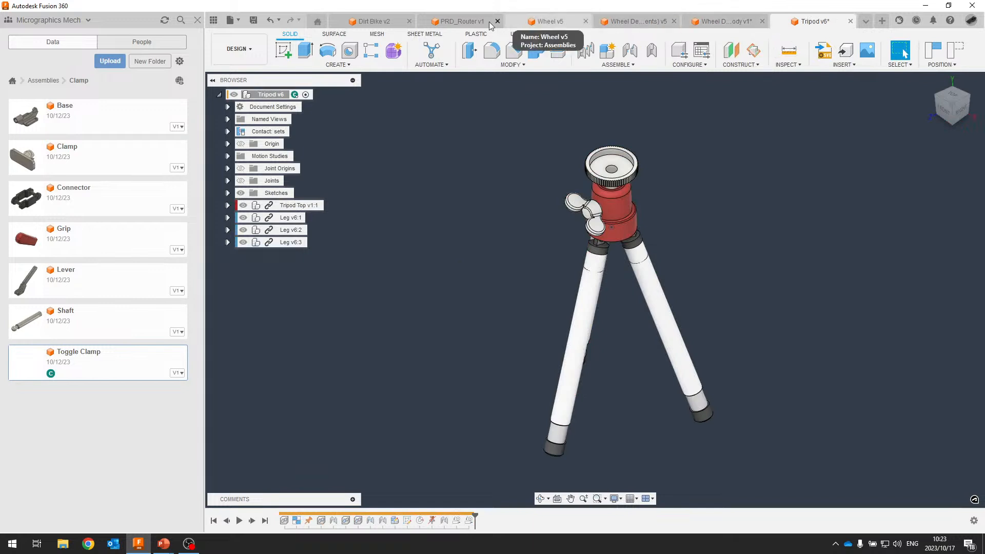
{"action": "left_click", "coordinate": [866, 21]}
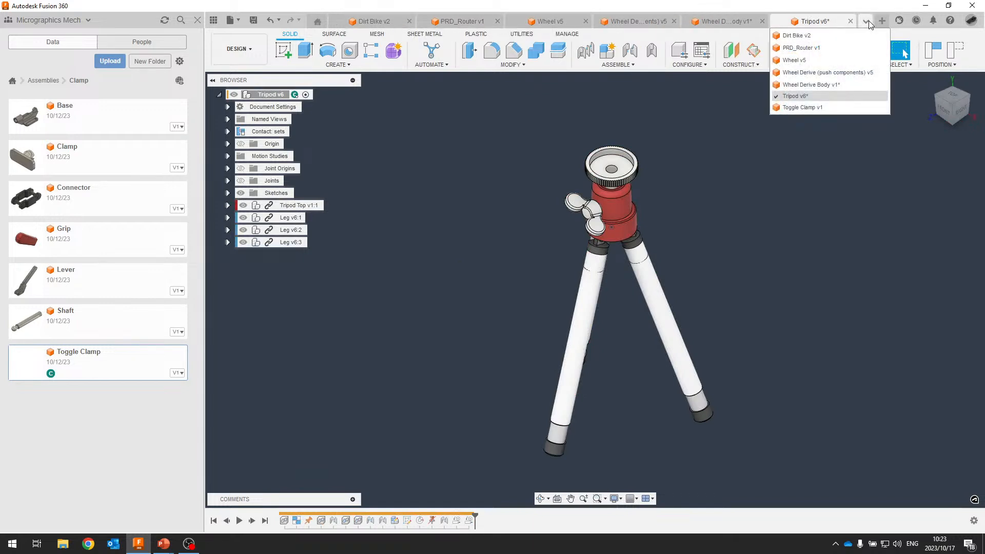
{"action": "left_click", "coordinate": [801, 108]}
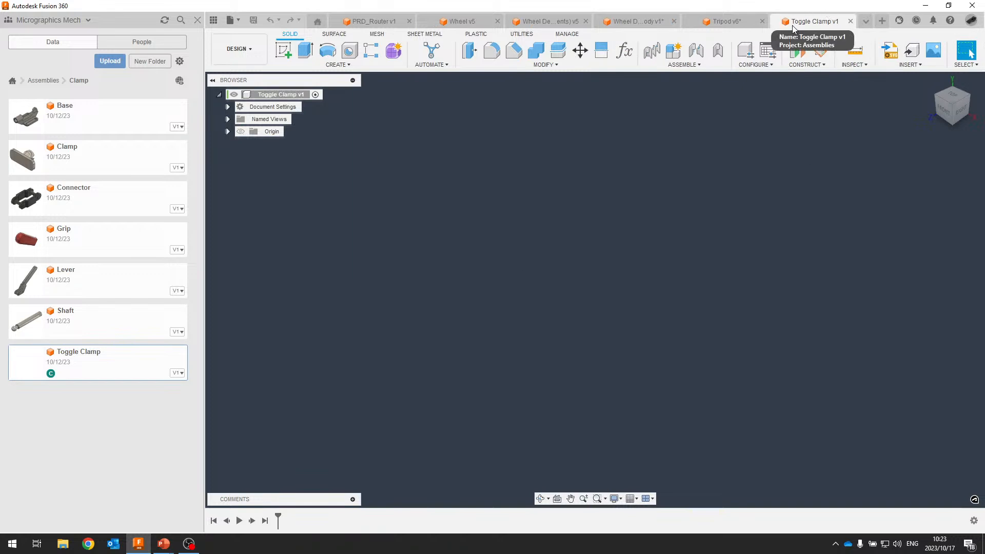
Insert the Base part from the Data Panel into the Toggle Clamp design at its default position.
{"action": "left_click", "coordinate": [52, 118]}
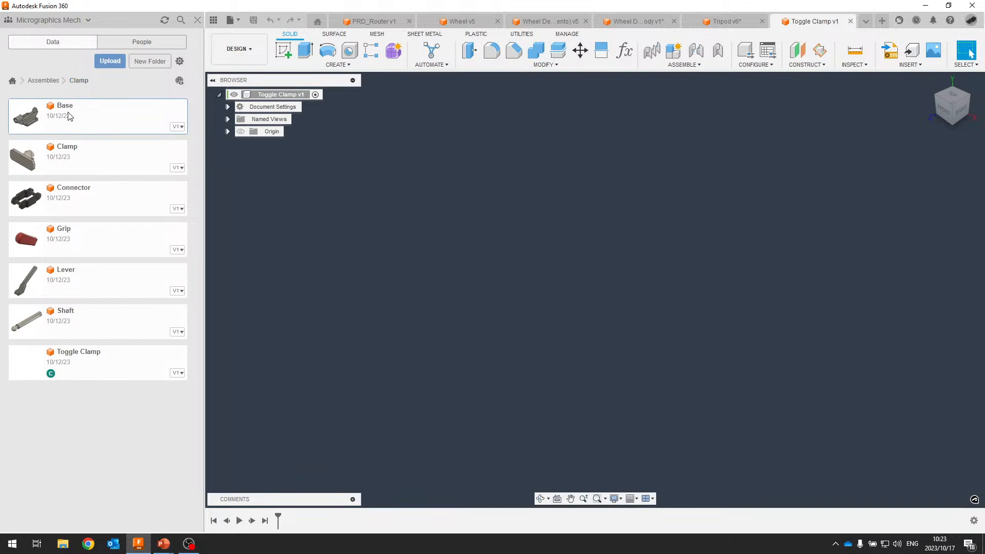
{"action": "right_click", "coordinate": [93, 117]}
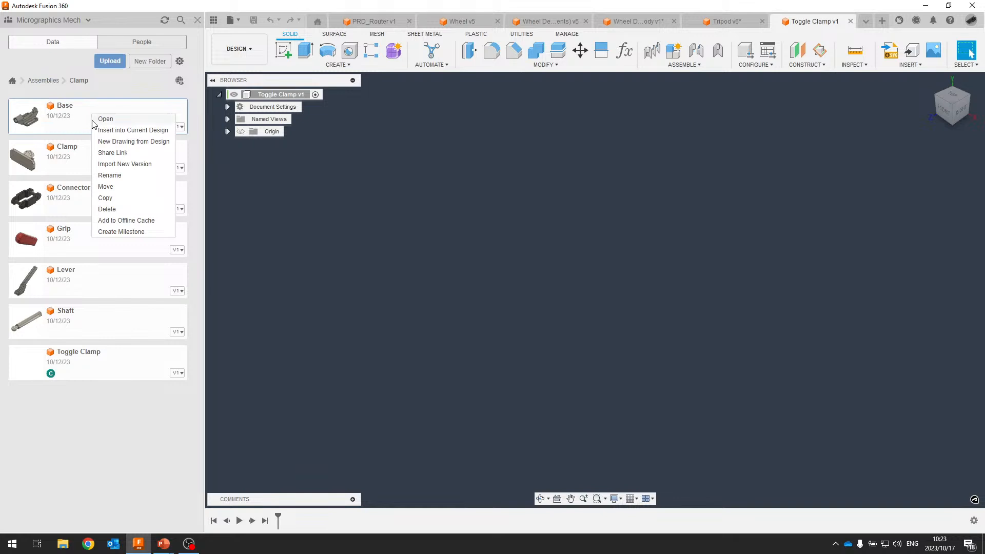
{"action": "left_click", "coordinate": [552, 226]}
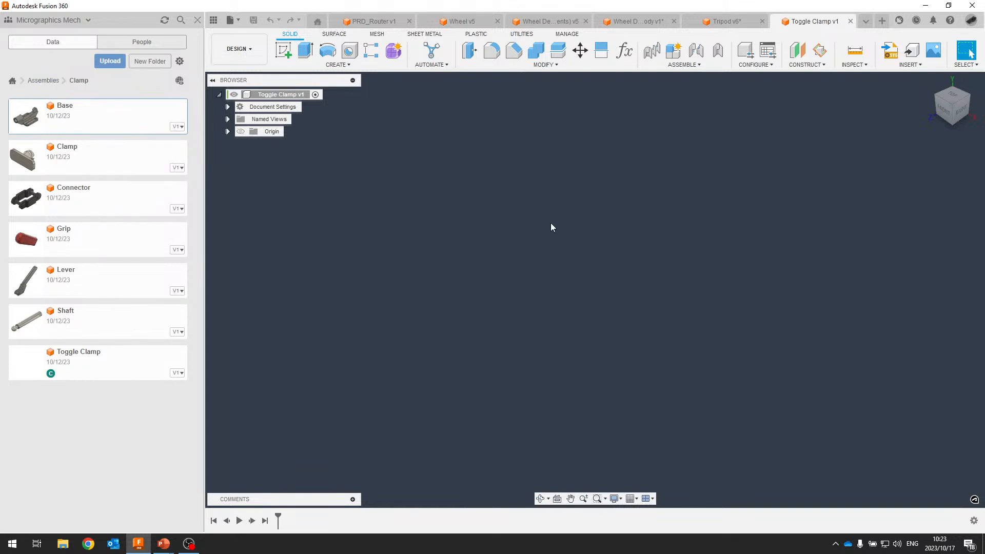
{"action": "right_click", "coordinate": [73, 116]}
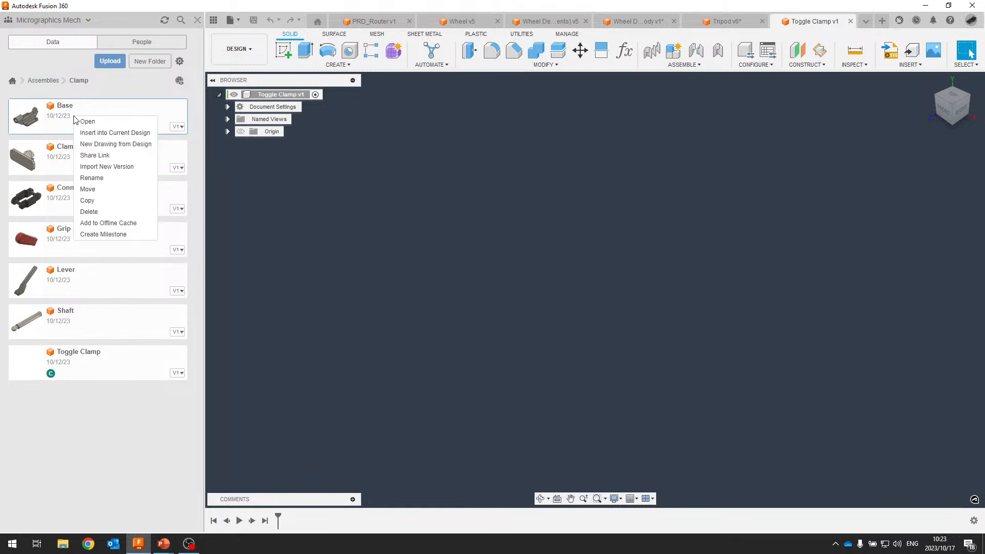
{"action": "left_click", "coordinate": [98, 135]}
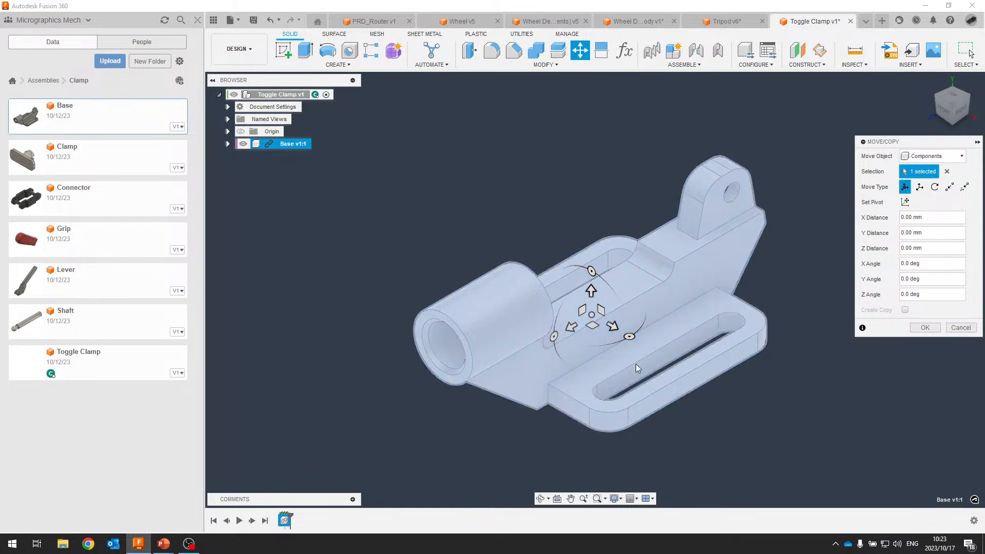
{"action": "left_click", "coordinate": [924, 327]}
Ground the inserted Base v1:1 component in place.
{"action": "scroll", "coordinate": [328, 171], "scroll_direction": "down", "scroll_amount": 1}
{"action": "middle_click_drag", "start_coordinate": [382, 173], "coordinate": [467, 169]}
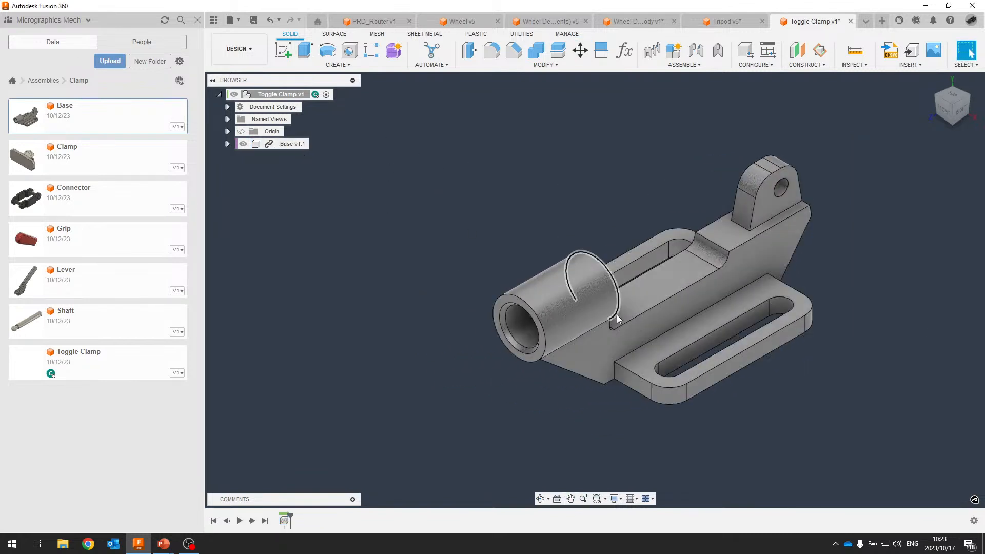
{"action": "right_click", "coordinate": [280, 144]}
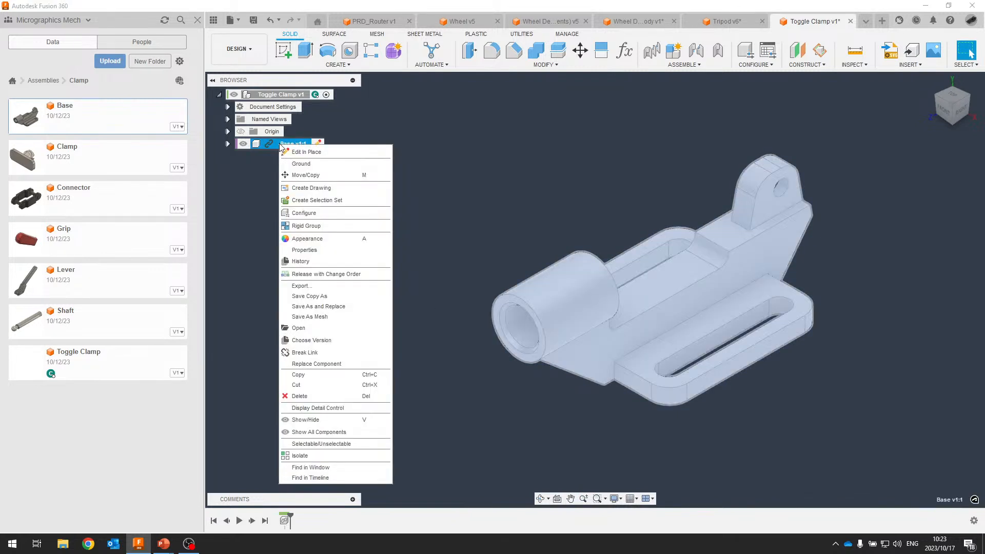
{"action": "left_click", "coordinate": [312, 164]}
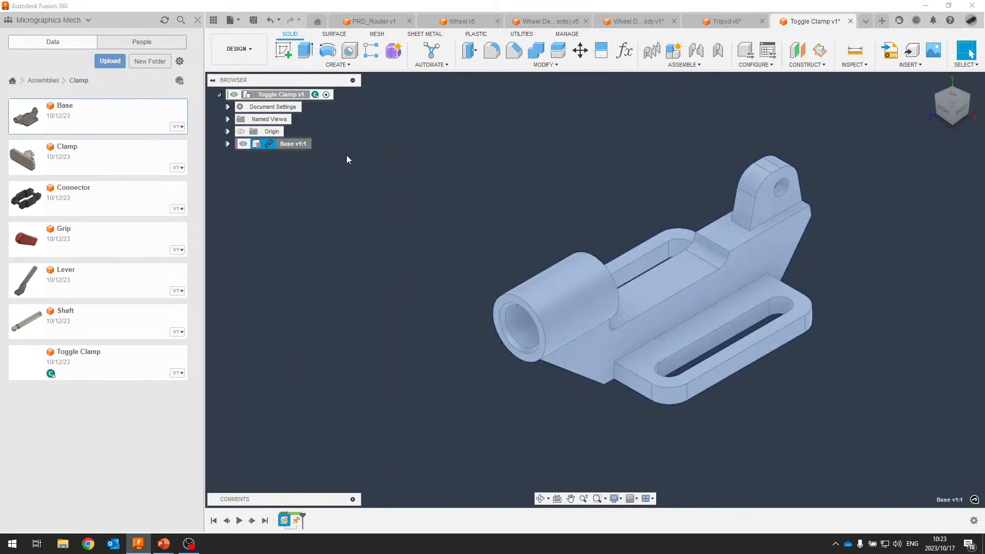
Insert the Shaft part at its default position, then drag the Connector part onto the canvas.
{"action": "left_click", "coordinate": [435, 219]}
{"action": "scroll", "coordinate": [423, 181], "scroll_direction": "down", "scroll_amount": 3}
{"action": "middle_click_drag", "start_coordinate": [413, 129], "coordinate": [413, 160]}
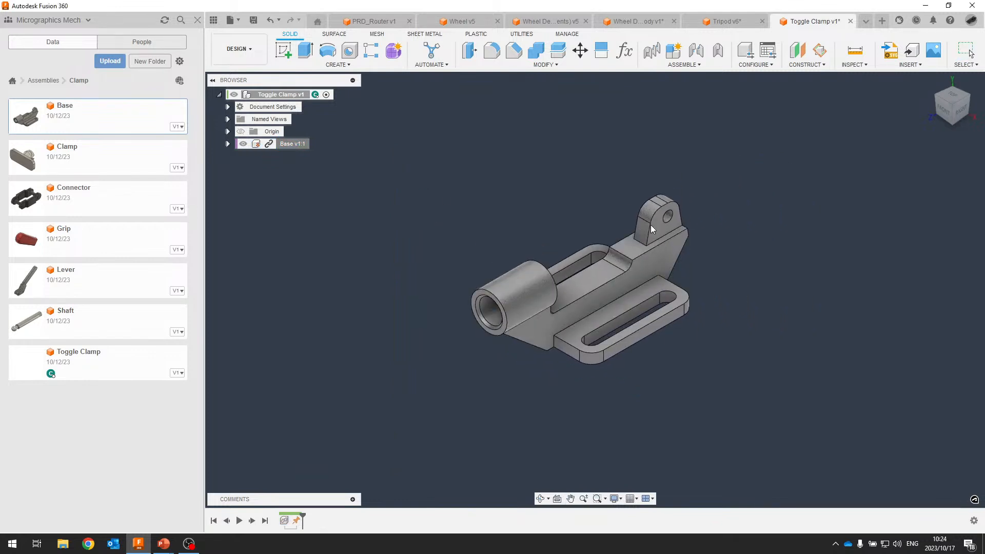
{"action": "left_click", "coordinate": [79, 152]}
{"action": "left_click", "coordinate": [91, 322]}
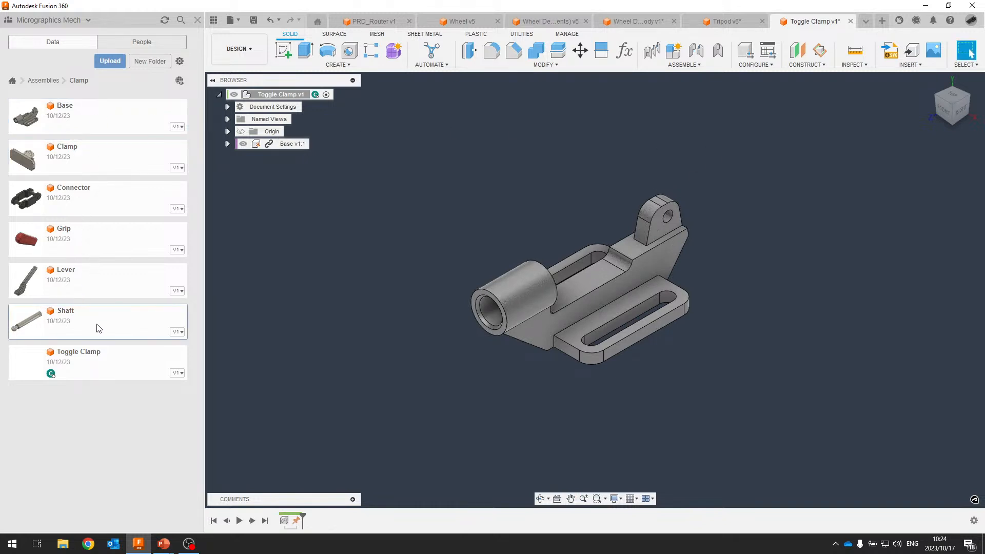
{"action": "right_click", "coordinate": [93, 317]}
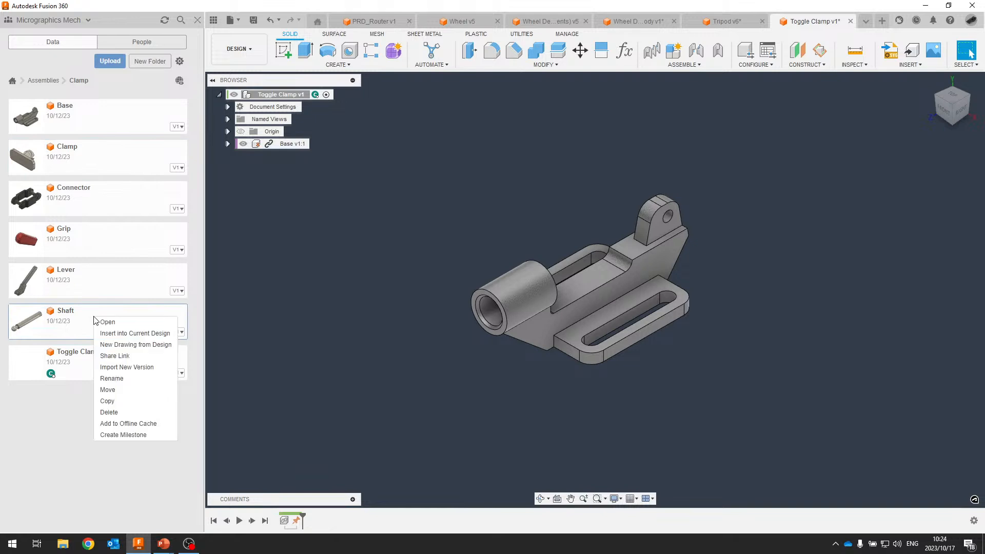
{"action": "left_click", "coordinate": [134, 334]}
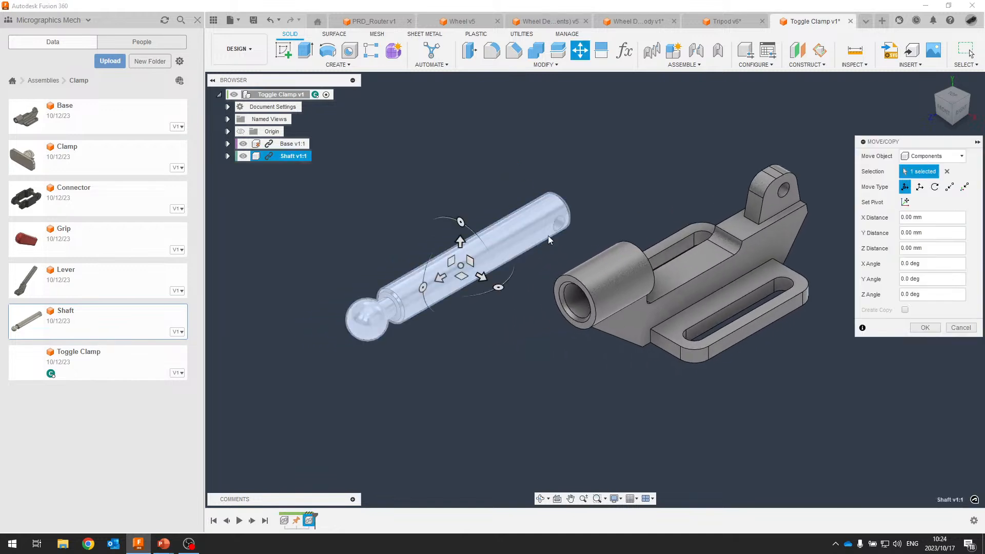
{"action": "left_click", "coordinate": [926, 328]}
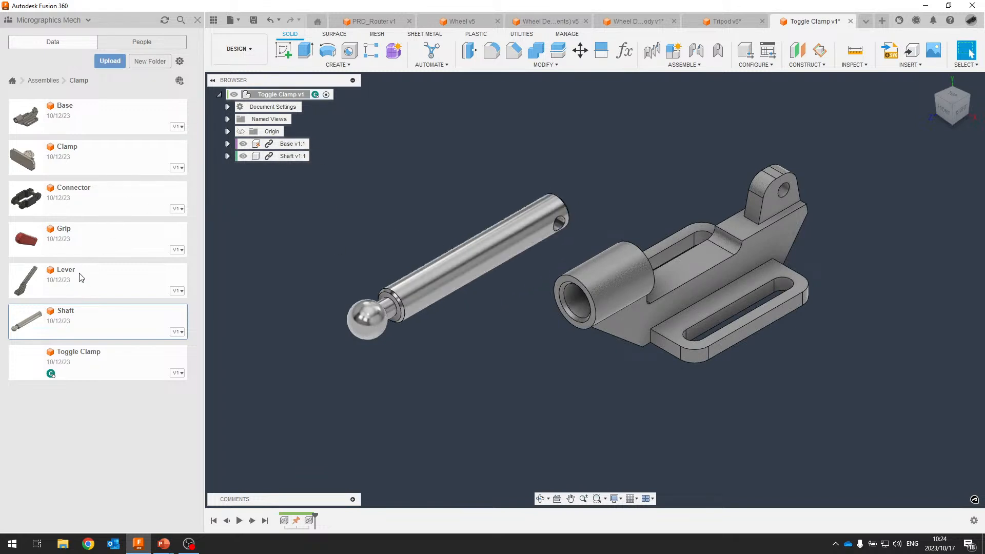
{"action": "left_click", "coordinate": [77, 197]}
{"action": "left_click_drag", "start_coordinate": [77, 197], "coordinate": [618, 147]}
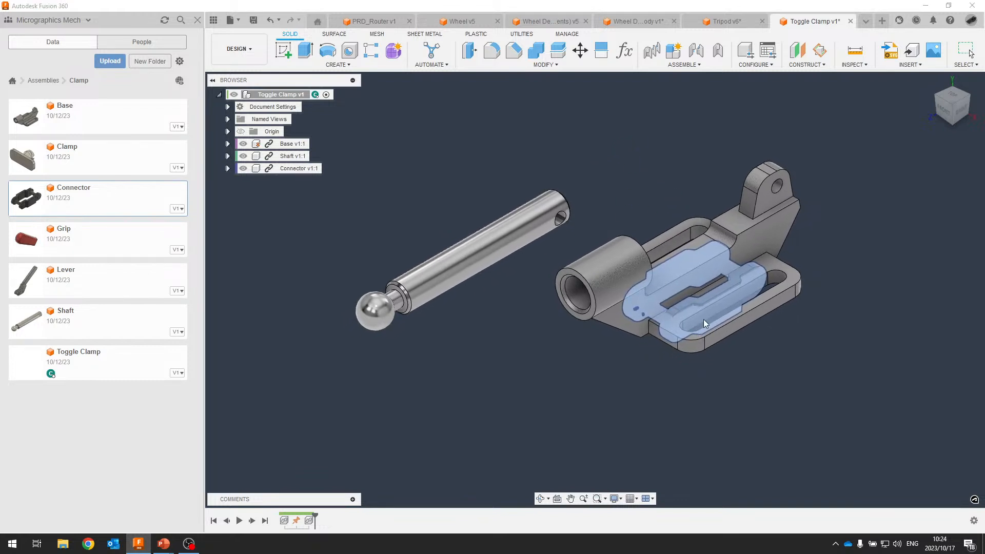
Raise the Connector 70 mm above the Base, then show the Assembly Tools presentation slide.
{"action": "left_click_drag", "start_coordinate": [694, 270], "coordinate": [694, 100]}
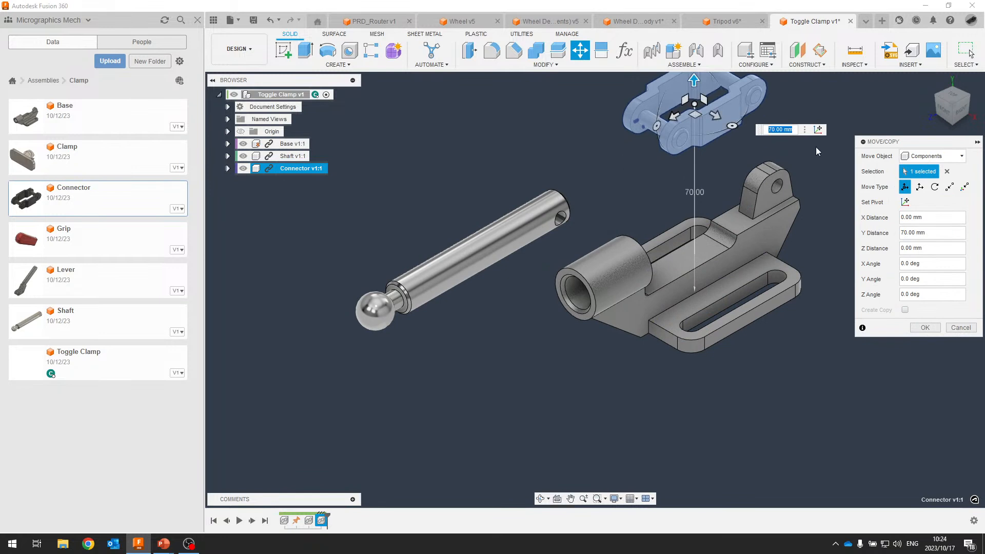
{"action": "left_click", "coordinate": [924, 327]}
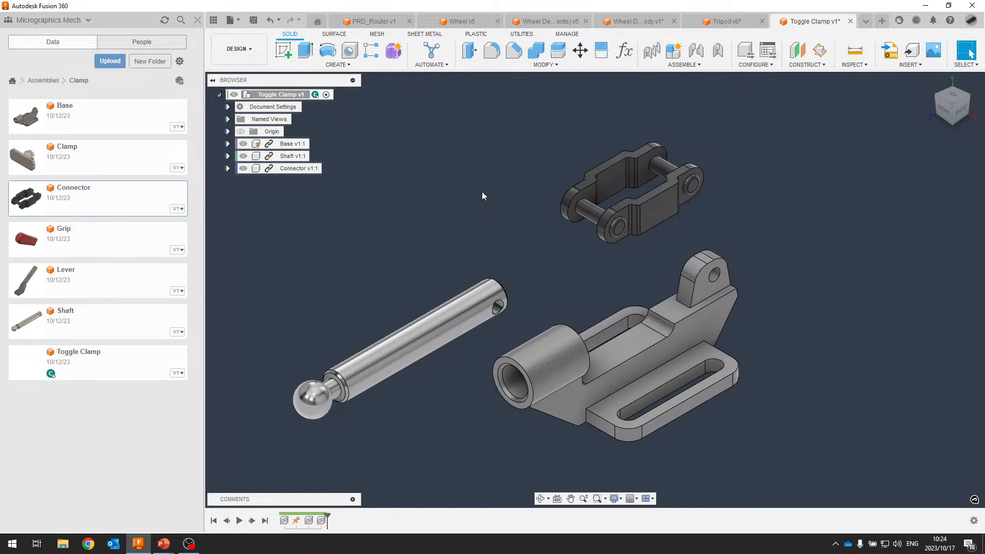
{"action": "key", "text": "alt+Tab"}
{"action": "key", "text": "alt+Tab"}
{"action": "key", "text": "alt+Tab"}
{"action": "left_click", "coordinate": [644, 205]}
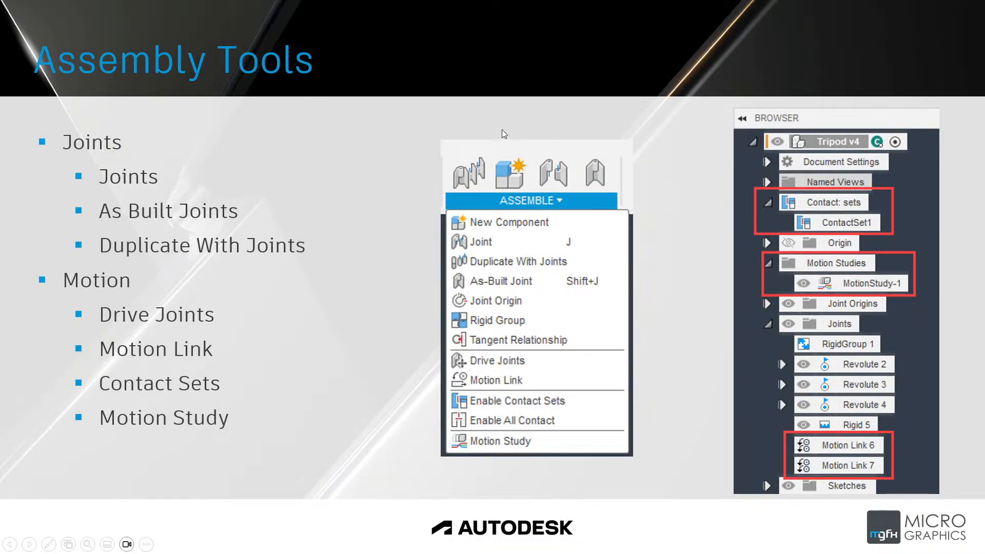
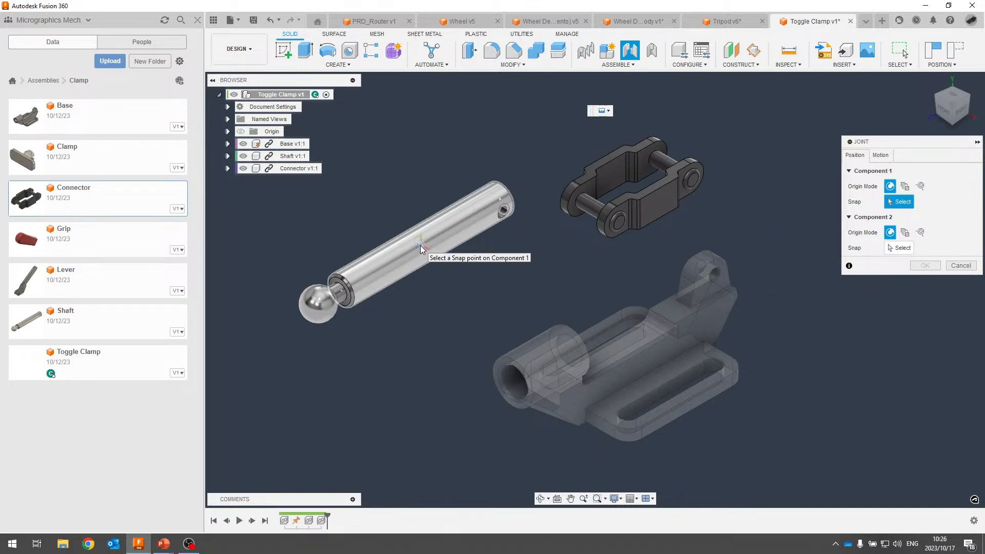
Snap the shaft's joint point into the base's cylindrical bore and check it from the right view.
{"action": "left_click", "coordinate": [420, 245]}
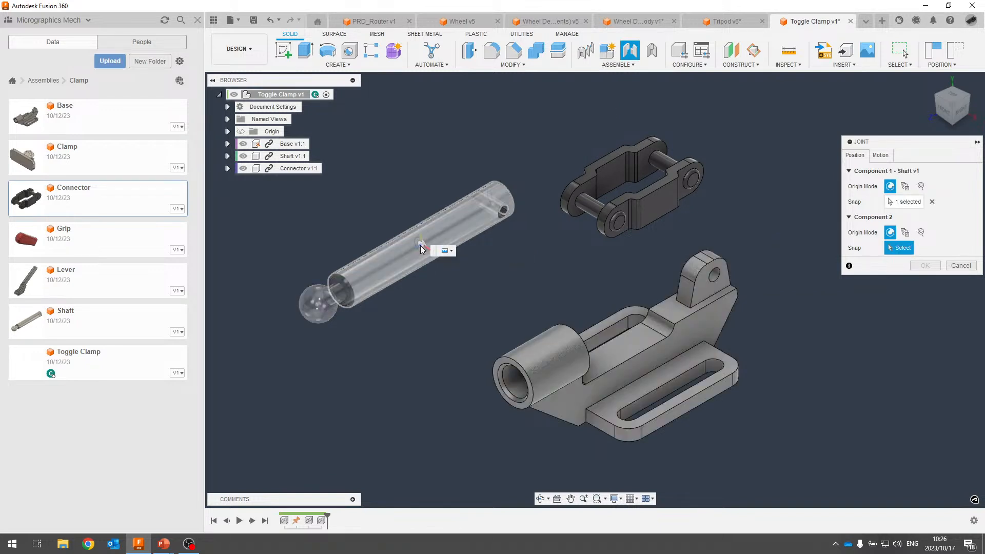
{"action": "left_click", "coordinate": [543, 364]}
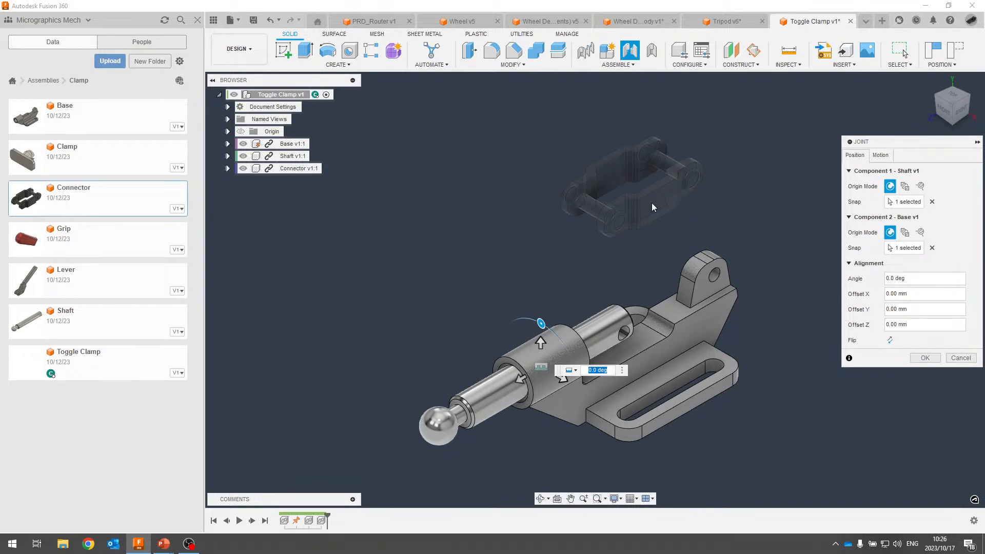
{"action": "left_click", "coordinate": [891, 153]}
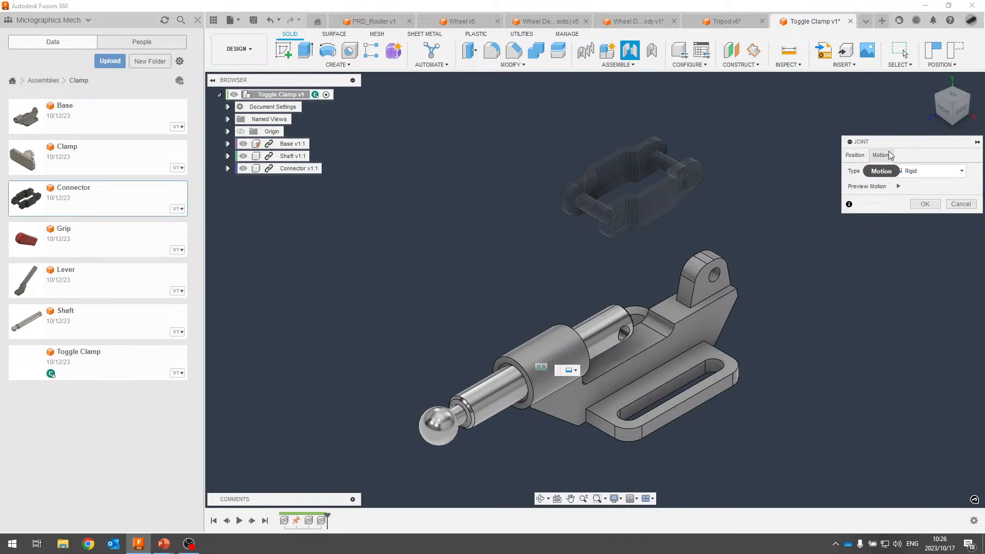
{"action": "left_click", "coordinate": [925, 173]}
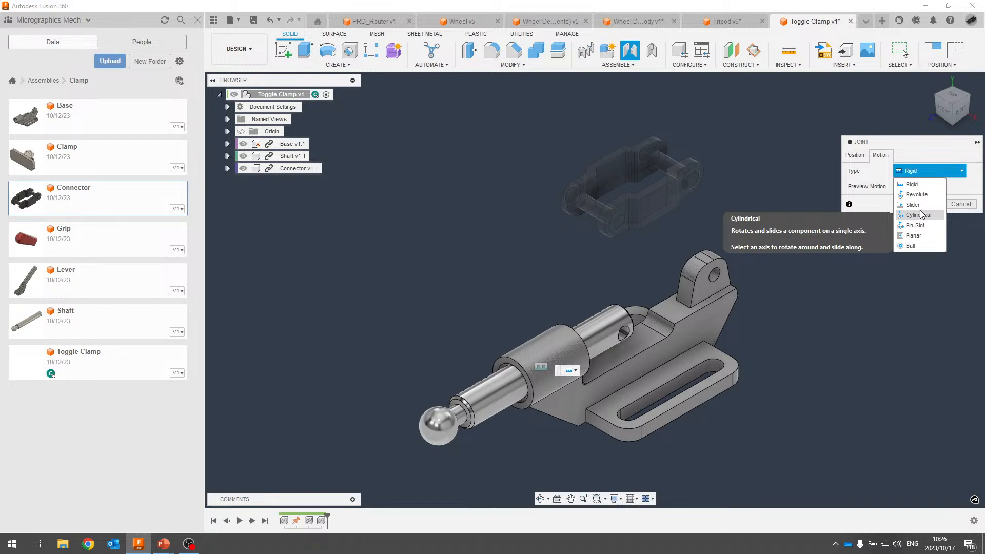
{"action": "left_click", "coordinate": [962, 114]}
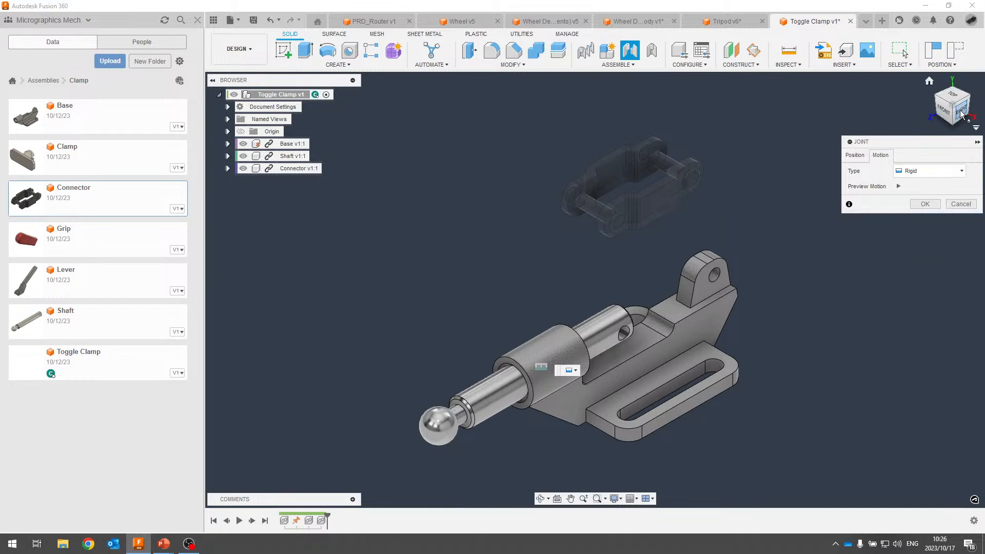
{"action": "scroll", "coordinate": [601, 331], "scroll_direction": "up", "scroll_amount": 6}
{"action": "scroll", "coordinate": [617, 317], "scroll_direction": "down", "scroll_amount": 6}
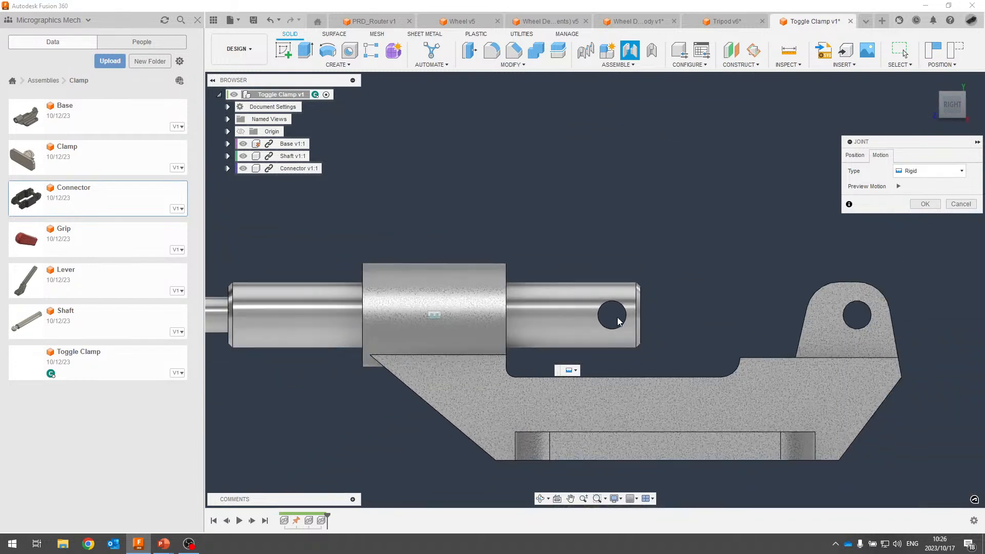
{"action": "left_click", "coordinate": [939, 93]}
Set the joint type to Slider after briefly trying Cylindrical, and create the Z-axis slider joint.
{"action": "left_click", "coordinate": [923, 175]}
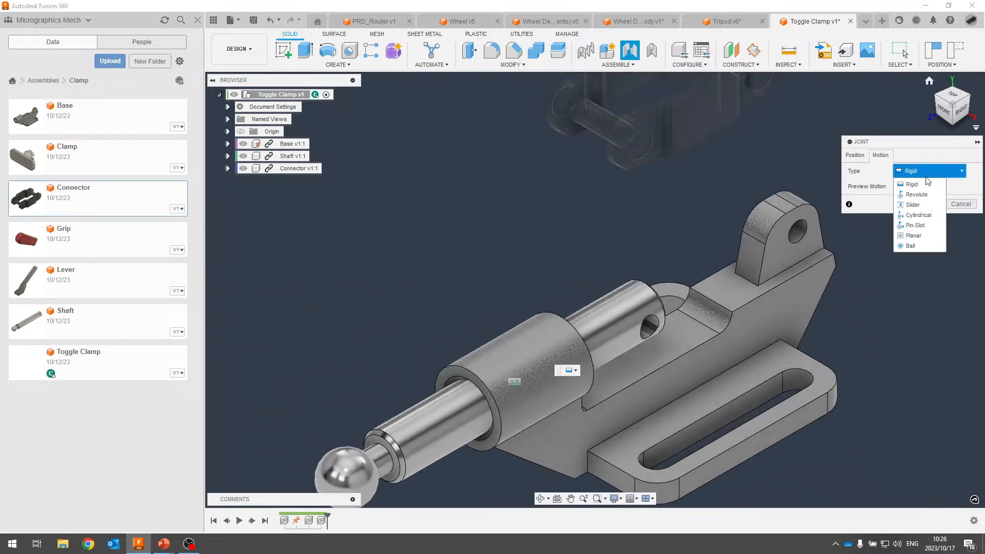
{"action": "left_click", "coordinate": [918, 206]}
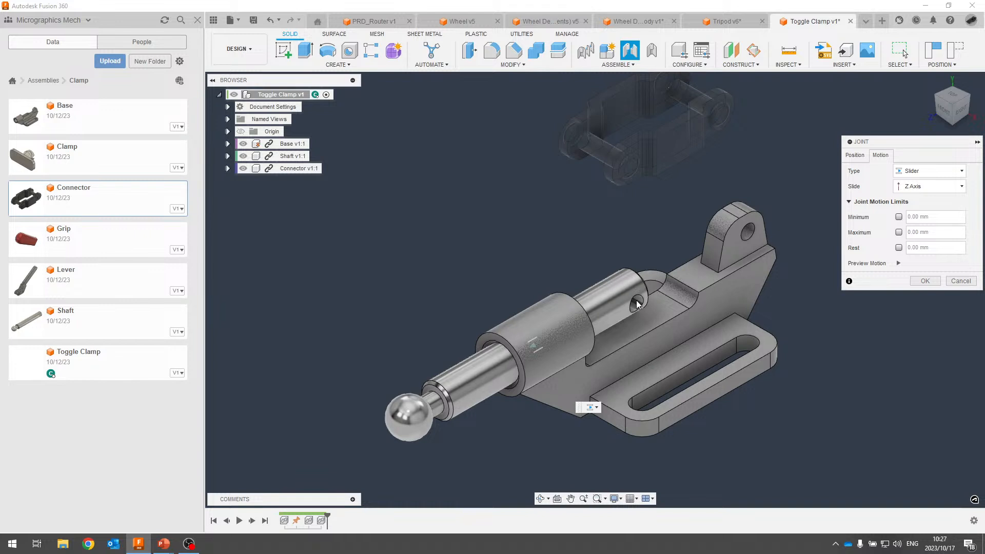
{"action": "left_click", "coordinate": [925, 170]}
{"action": "left_click", "coordinate": [918, 216]}
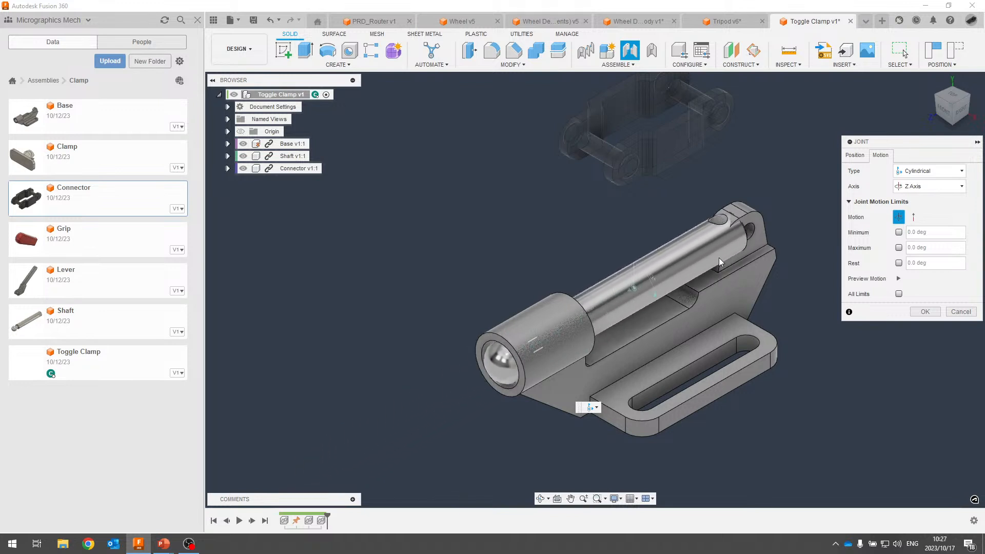
{"action": "left_click", "coordinate": [931, 171]}
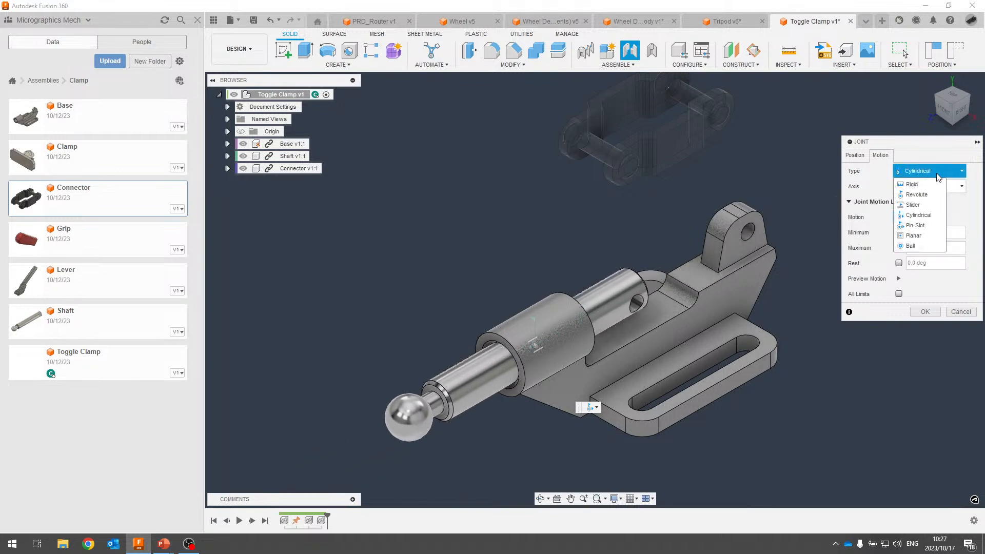
{"action": "left_click", "coordinate": [930, 205]}
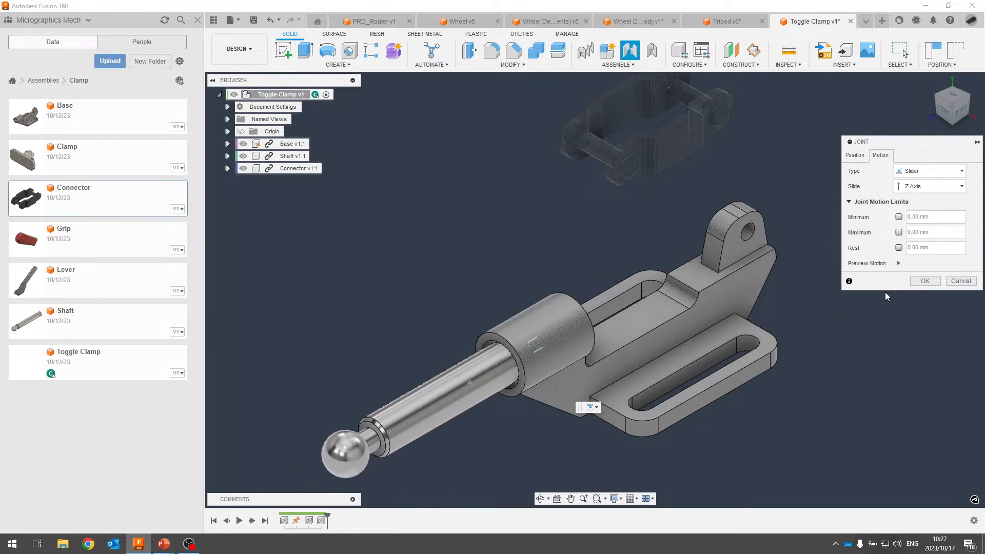
{"action": "left_click", "coordinate": [921, 281]}
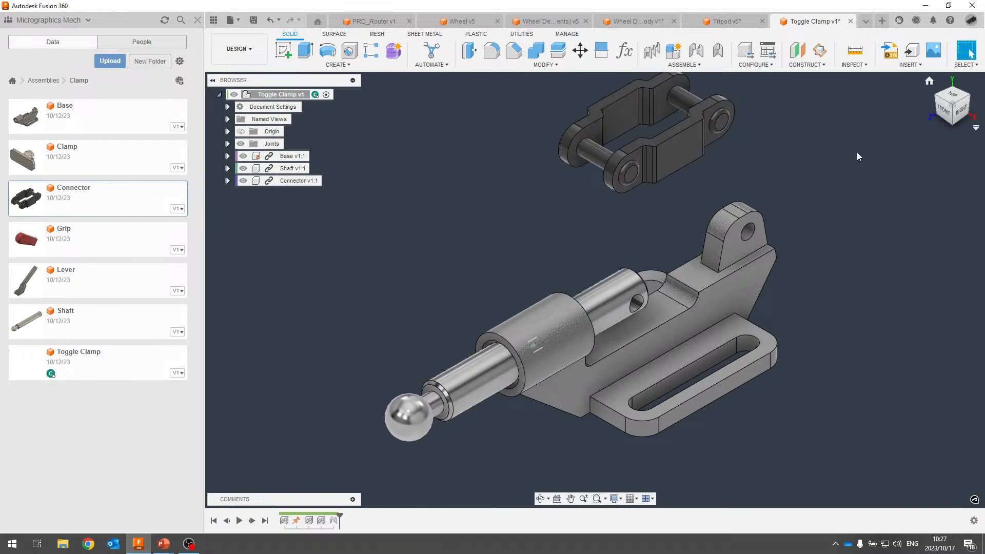
{"action": "scroll", "coordinate": [584, 219], "scroll_direction": "down", "scroll_amount": 2}
{"action": "middle_click_drag", "start_coordinate": [583, 220], "coordinate": [598, 231]}
{"action": "mouse_move", "coordinate": [497, 377]}
{"action": "left_mouse_down"}
{"action": "mouse_move", "coordinate": [543, 350]}
{"action": "mouse_move", "coordinate": [435, 392]}
{"action": "mouse_move", "coordinate": [533, 355]}
{"action": "mouse_move", "coordinate": [483, 383]}
{"action": "mouse_move", "coordinate": [509, 370]}
{"action": "mouse_move", "coordinate": [491, 380]}
{"action": "mouse_move", "coordinate": [501, 374]}
{"action": "left_mouse_up"}
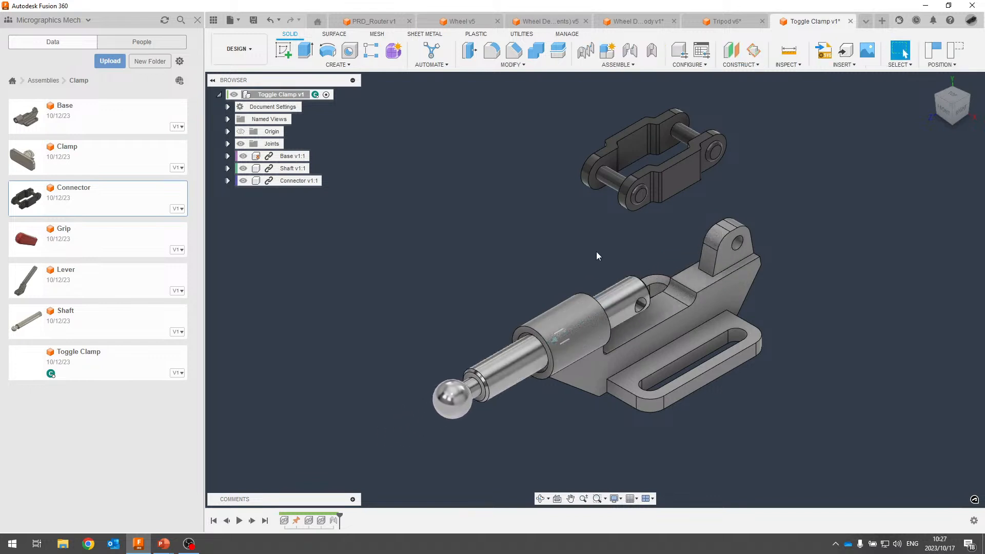
{"action": "left_click", "coordinate": [956, 50]}
{"action": "middle_click_drag", "start_coordinate": [763, 154], "coordinate": [745, 165]}
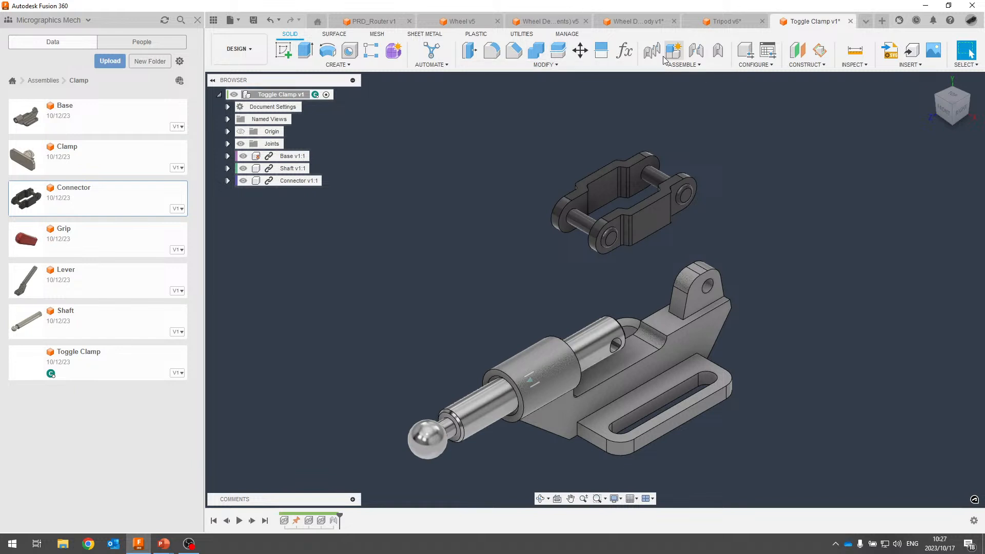
Start a joint and snap the connector's hole onto the hole in the shaft's slotted end.
{"action": "left_click", "coordinate": [699, 51]}
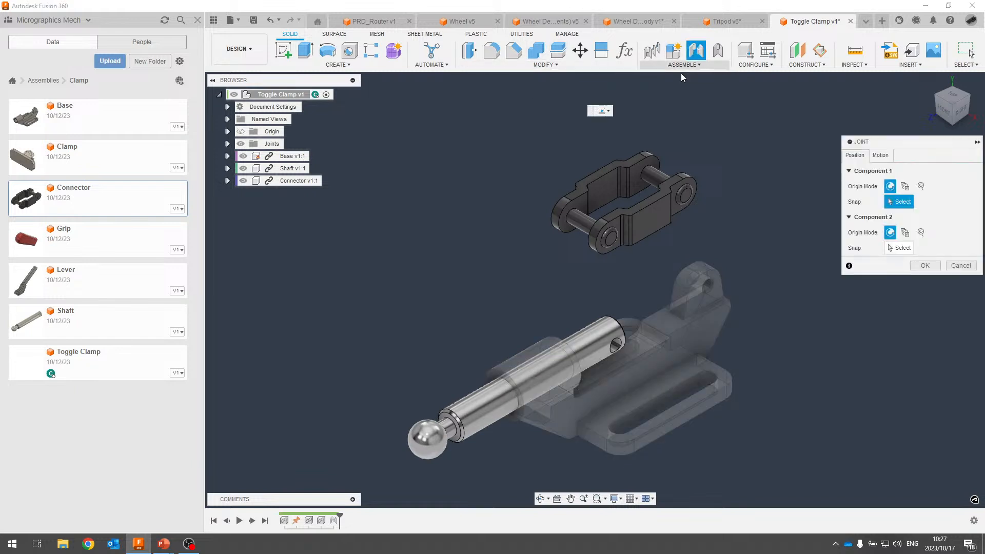
{"action": "scroll", "coordinate": [577, 226], "scroll_direction": "up", "scroll_amount": 3}
{"action": "left_click", "coordinate": [583, 217]}
{"action": "scroll", "coordinate": [585, 218], "scroll_direction": "up", "scroll_amount": 2}
{"action": "scroll", "coordinate": [620, 340], "scroll_direction": "up", "scroll_amount": 2}
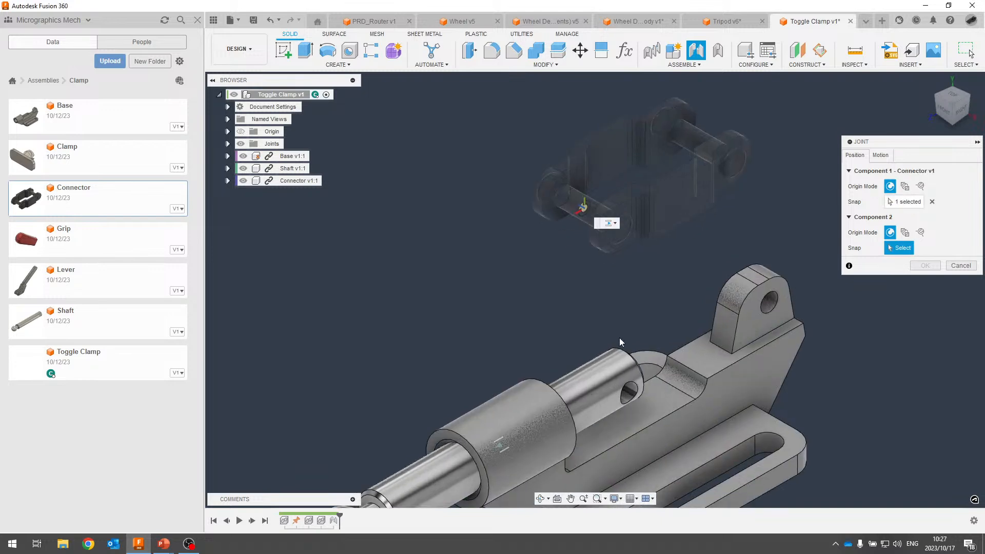
{"action": "middle_click_drag", "start_coordinate": [651, 345], "coordinate": [605, 308], "text": "shift"}
{"action": "scroll", "coordinate": [580, 326], "scroll_direction": "up", "scroll_amount": 2}
{"action": "scroll", "coordinate": [580, 330], "scroll_direction": "up", "scroll_amount": 1}
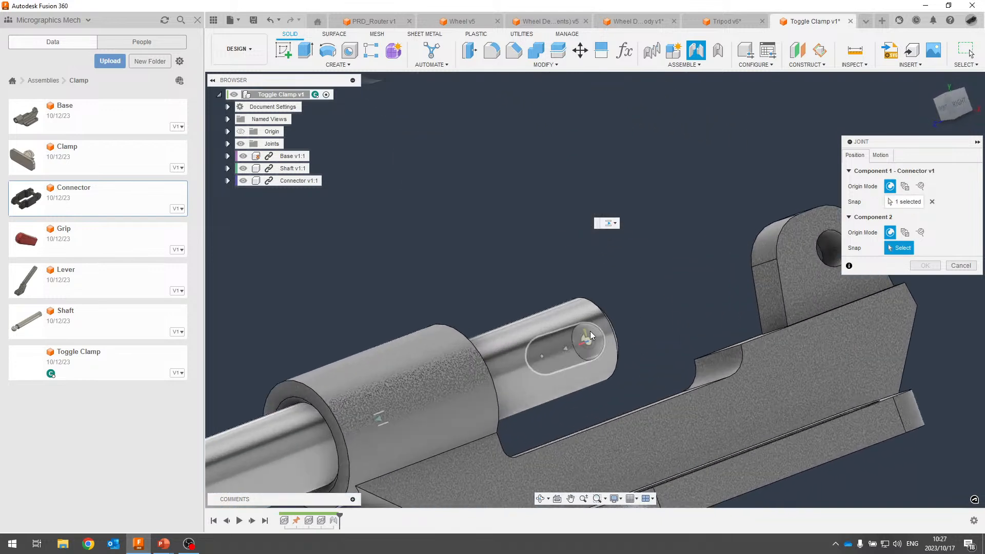
{"action": "left_click", "coordinate": [567, 351]}
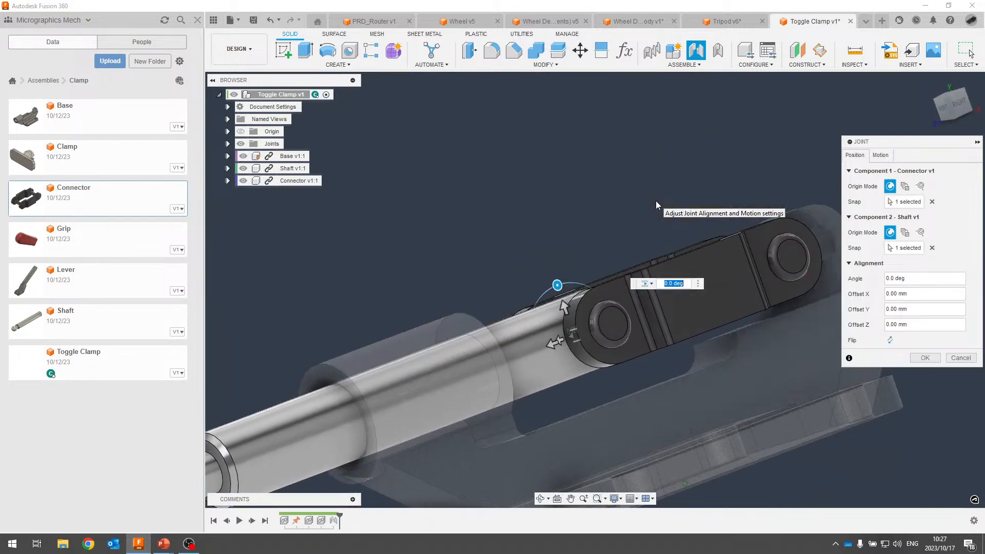
Make the connector-to-shaft joint Revolute about Z and create it.
{"action": "scroll", "coordinate": [667, 204], "scroll_direction": "down", "scroll_amount": 4}
{"action": "left_click", "coordinate": [881, 155]}
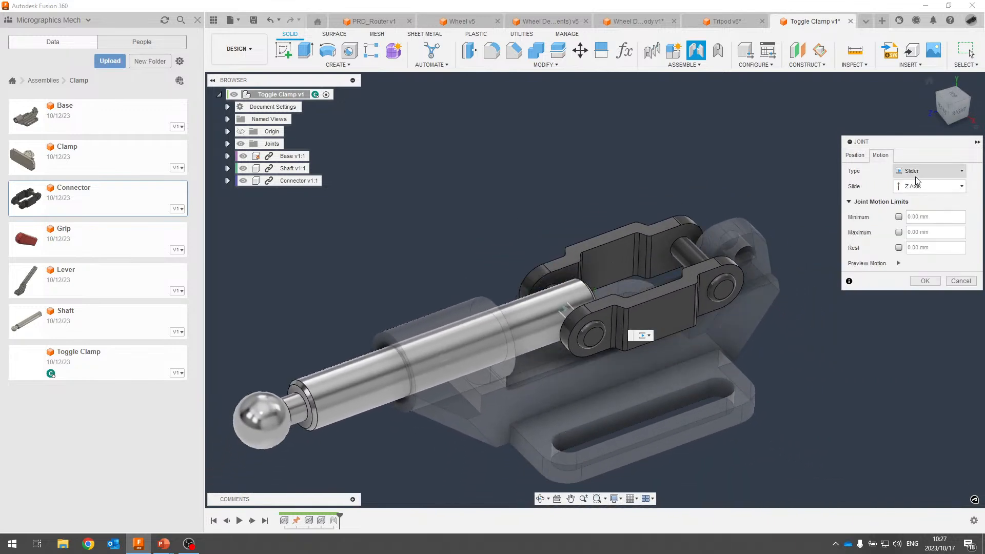
{"action": "left_click", "coordinate": [942, 172]}
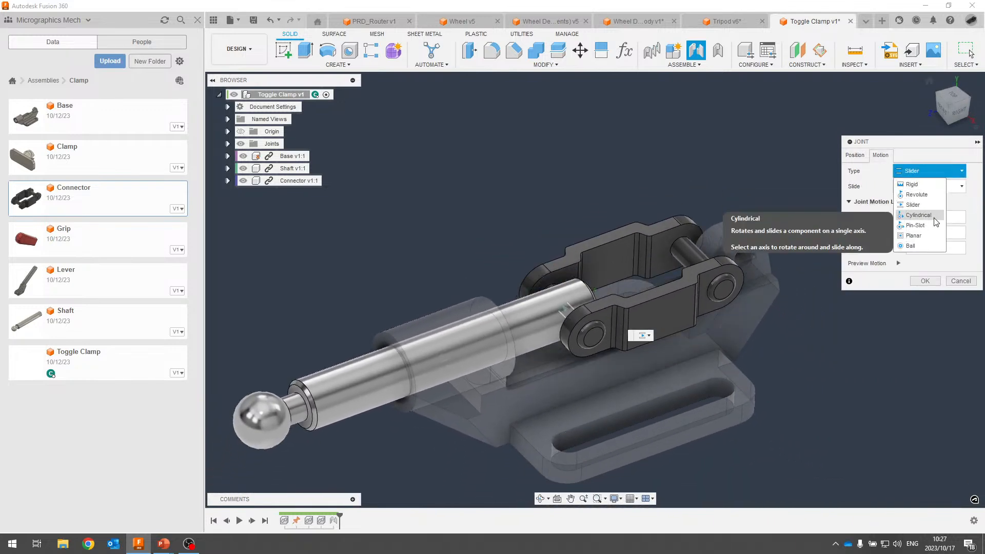
{"action": "left_click", "coordinate": [916, 195]}
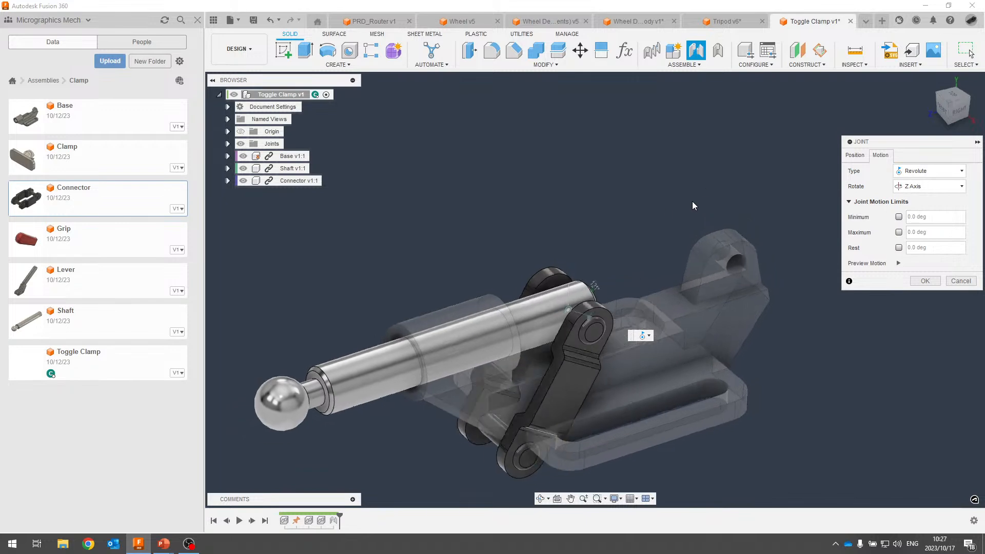
{"action": "left_click", "coordinate": [925, 280]}
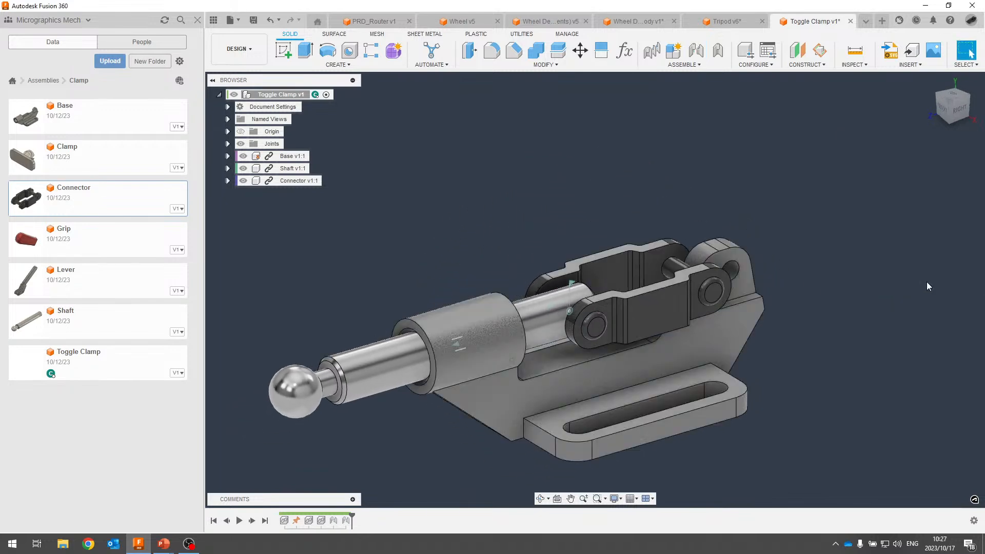
{"action": "middle_click_drag", "start_coordinate": [710, 170], "coordinate": [713, 166], "text": "shift"}
{"action": "left_click_drag", "start_coordinate": [550, 315], "coordinate": [516, 322]}
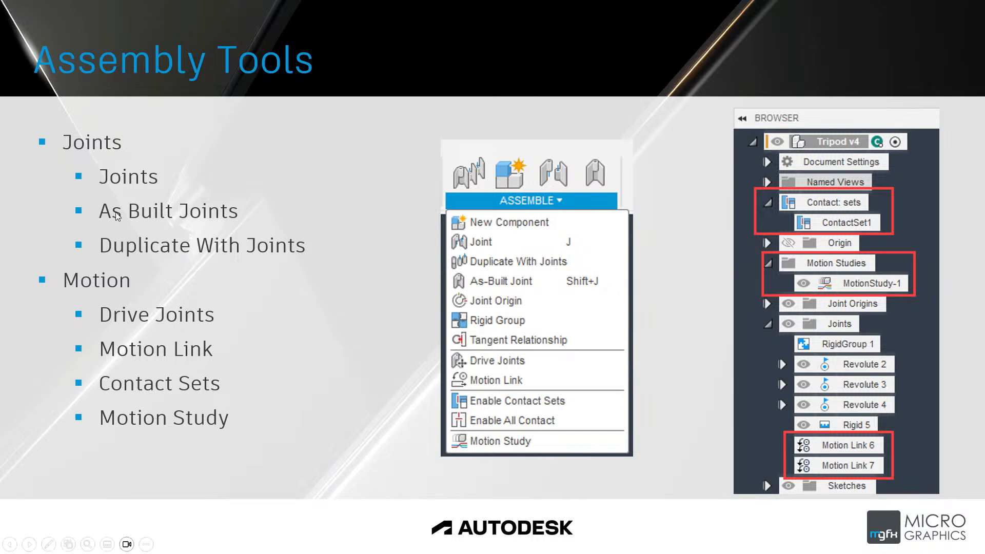
{"action": "key", "text": "alt+Tab"}
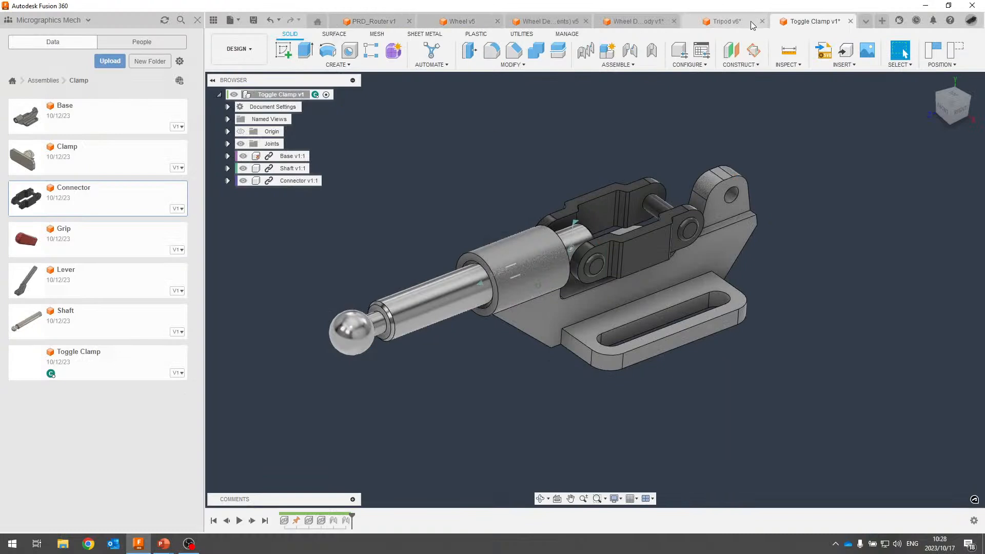
Switch from the Tripod design to the Wheel Derive Body design.
{"action": "left_click", "coordinate": [869, 22]}
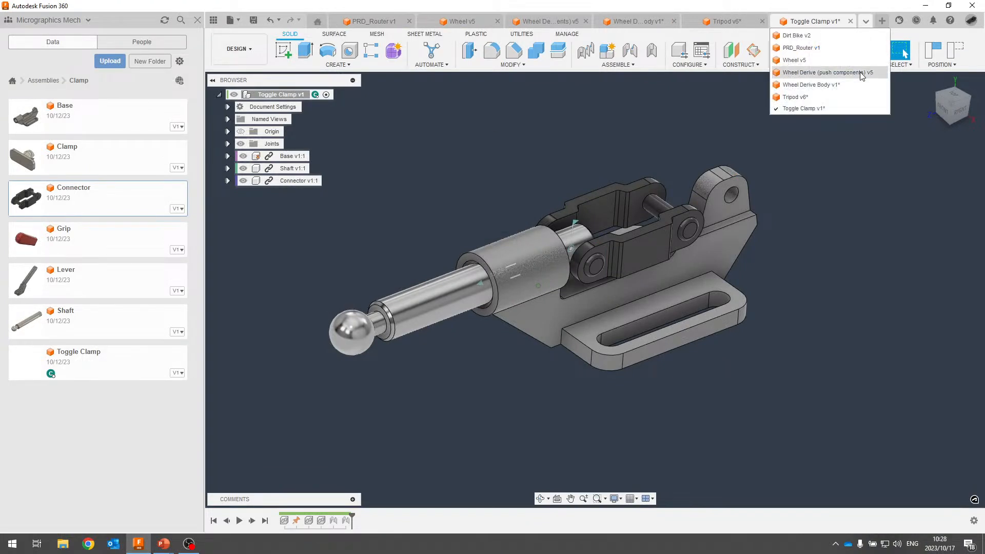
{"action": "left_click", "coordinate": [833, 96]}
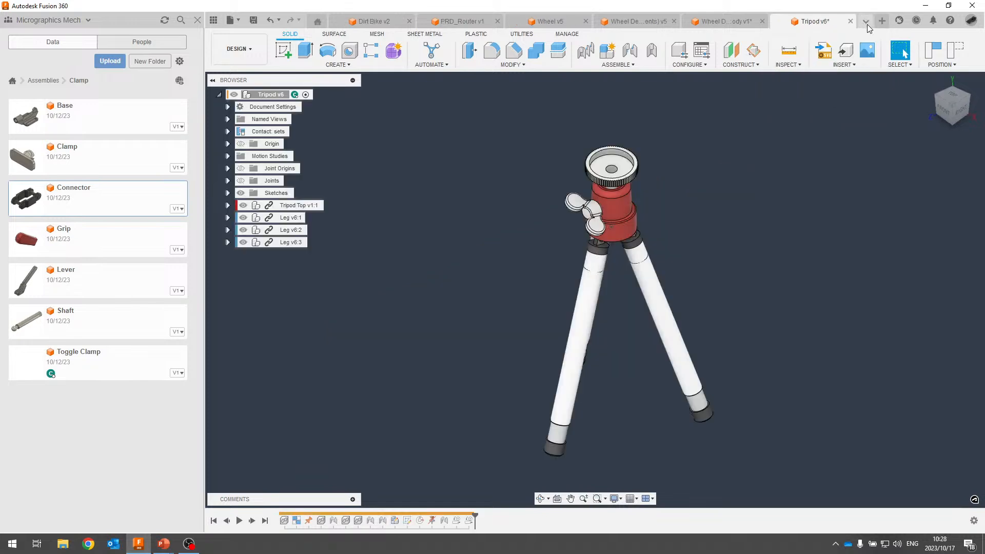
{"action": "left_click", "coordinate": [866, 22]}
{"action": "left_click", "coordinate": [847, 84]}
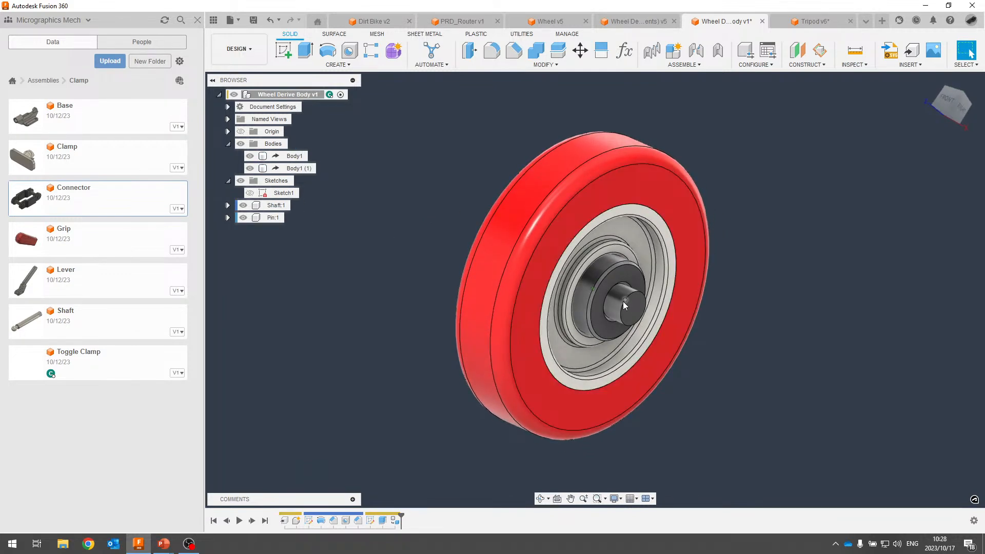
Drag the pin and shaft out of the wheel hub, then revert them to their original positions.
{"action": "left_click_drag", "start_coordinate": [622, 300], "coordinate": [861, 238]}
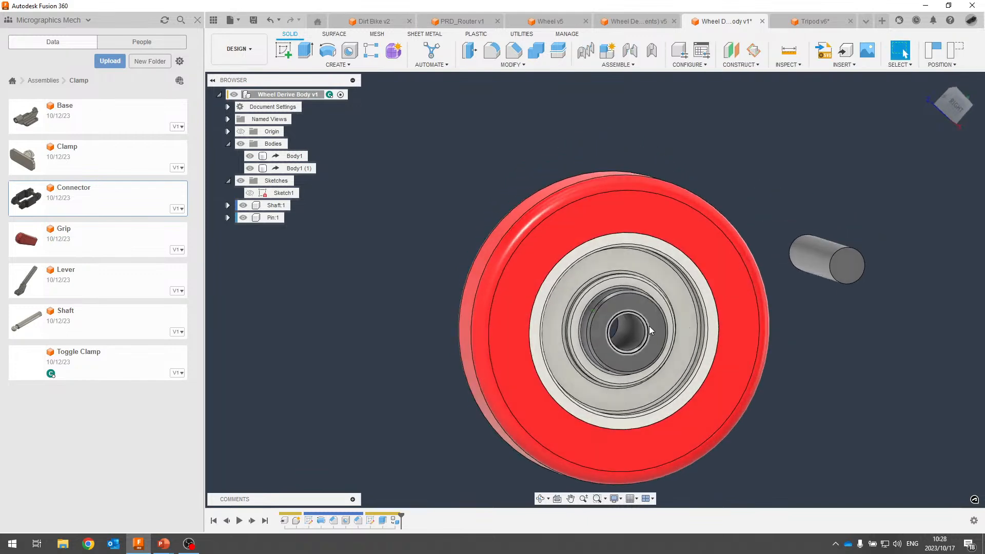
{"action": "left_click_drag", "start_coordinate": [647, 324], "coordinate": [425, 281]}
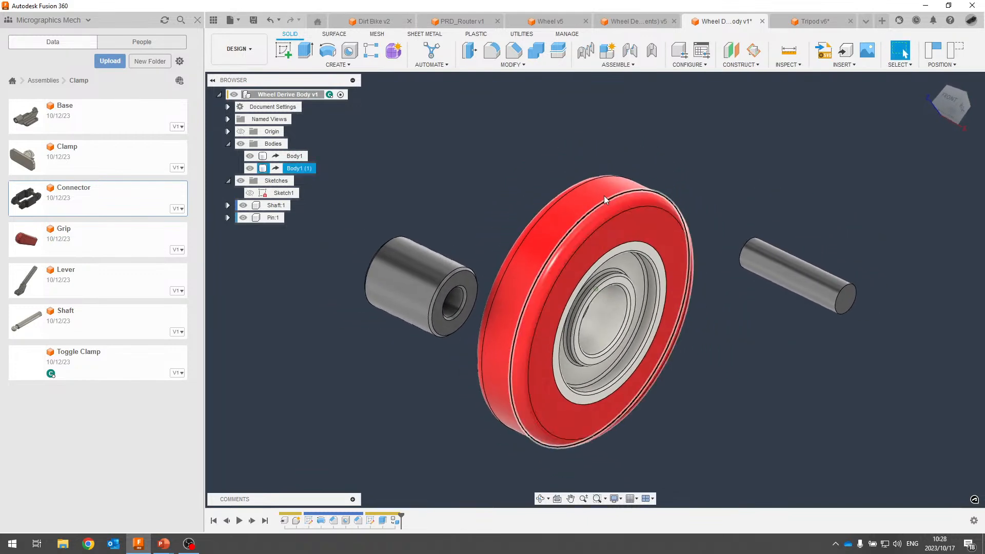
{"action": "key", "text": "j"}
{"action": "left_click_drag", "start_coordinate": [674, 334], "coordinate": [646, 218]}
{"action": "left_click_drag", "start_coordinate": [626, 300], "coordinate": [655, 302]}
{"action": "left_click_drag", "start_coordinate": [787, 280], "coordinate": [758, 300]}
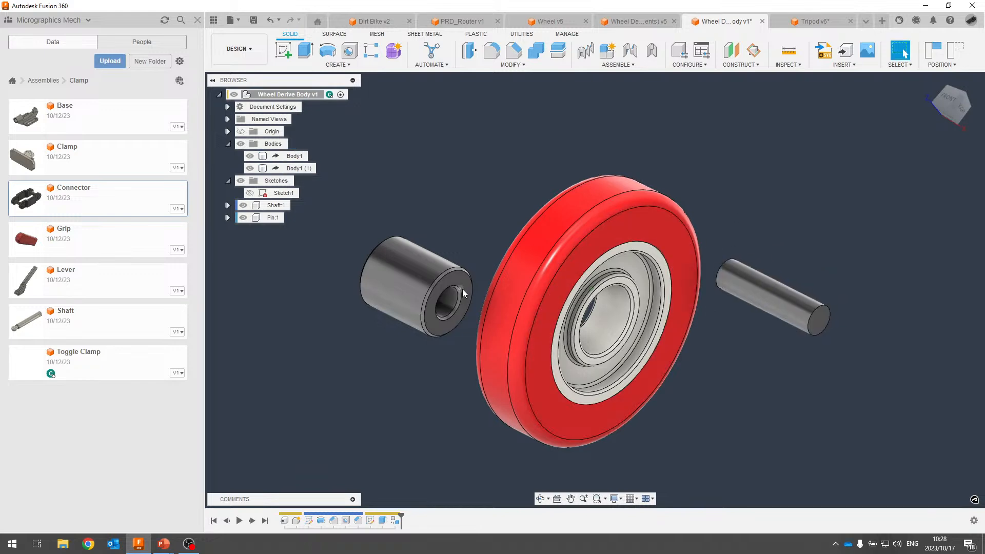
{"action": "left_click_drag", "start_coordinate": [458, 290], "coordinate": [429, 313]}
{"action": "left_click", "coordinate": [957, 51]}
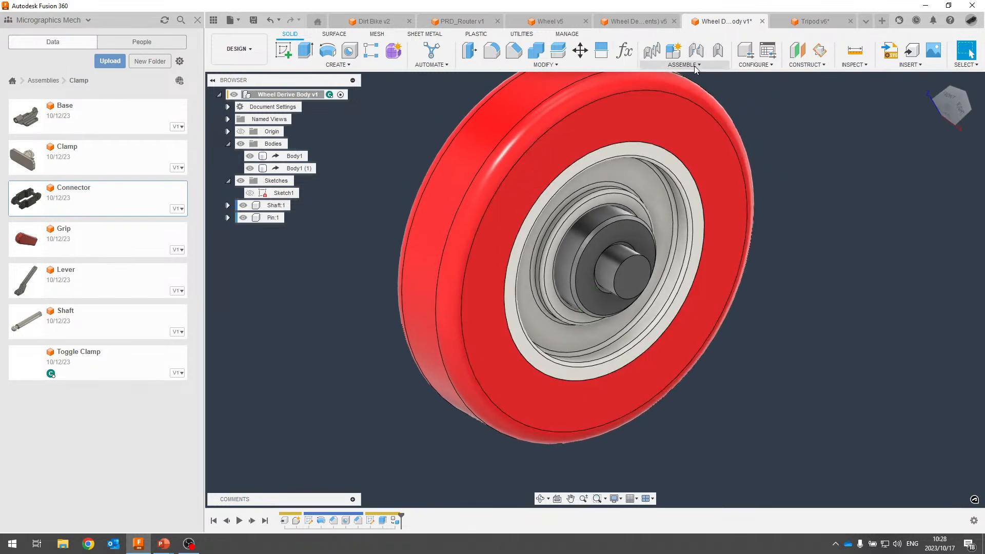
Join Pin to Shaft with a rigid As-Built Joint, then drag both out of the wheel together.
{"action": "left_click", "coordinate": [694, 66]}
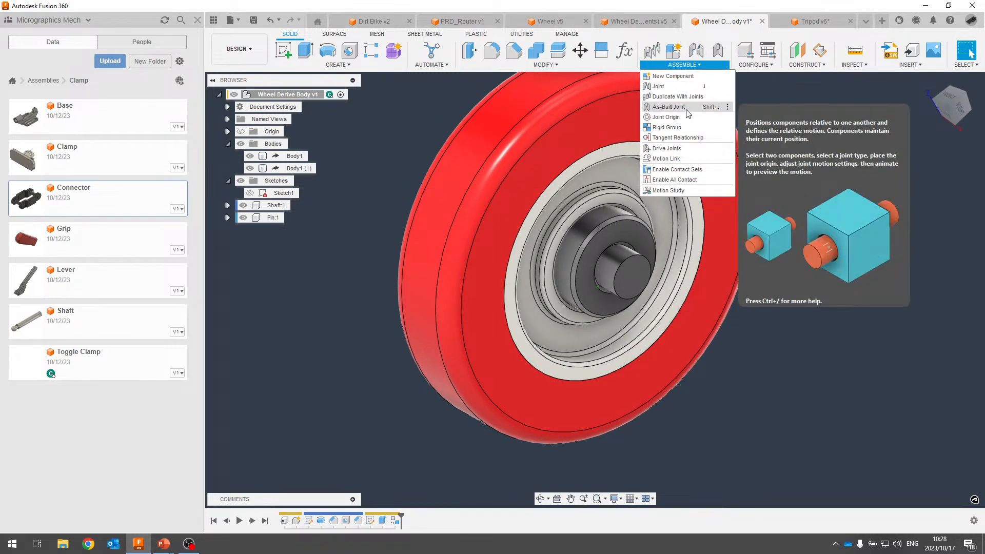
{"action": "left_click", "coordinate": [670, 107]}
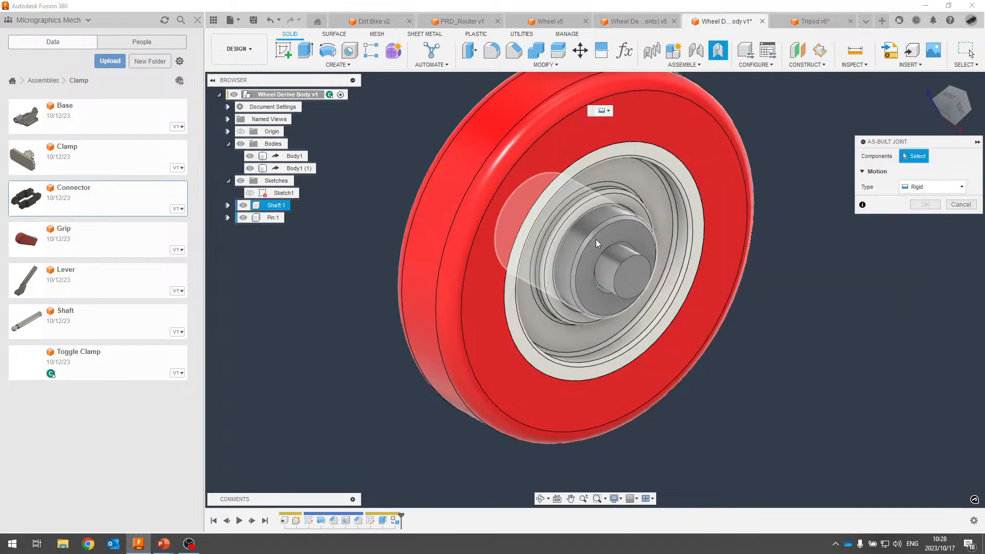
{"action": "left_click", "coordinate": [608, 264]}
{"action": "left_click", "coordinate": [613, 262]}
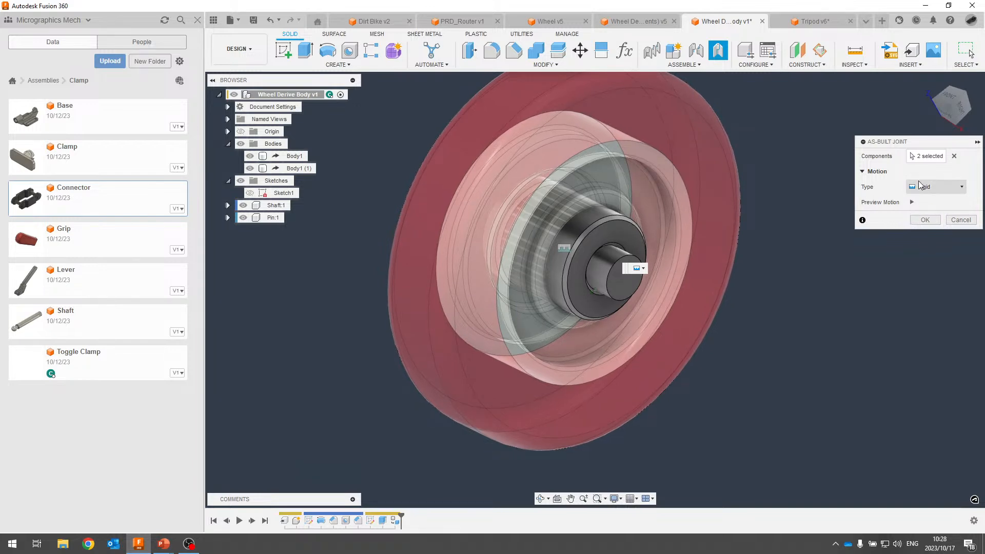
{"action": "left_click", "coordinate": [924, 220]}
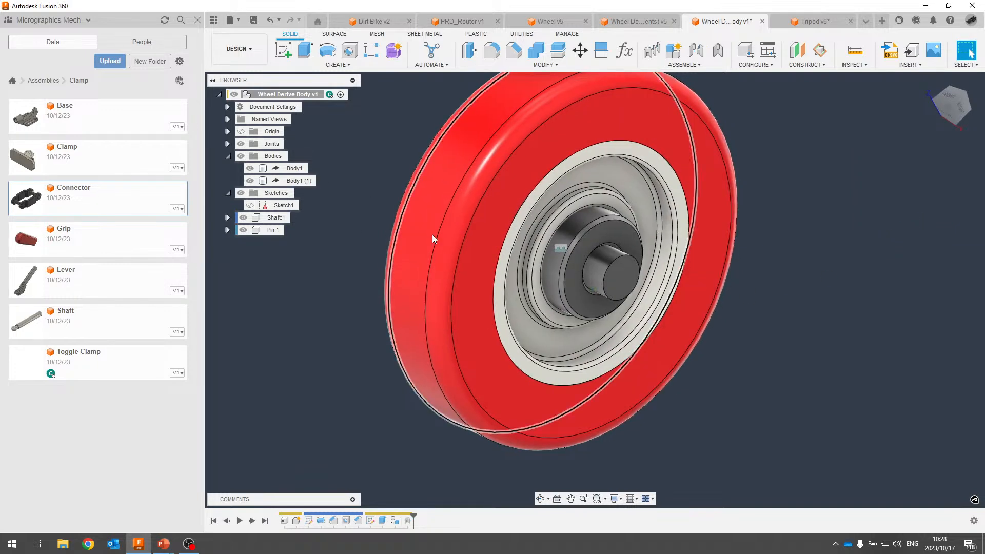
{"action": "left_click_drag", "start_coordinate": [628, 275], "coordinate": [883, 271]}
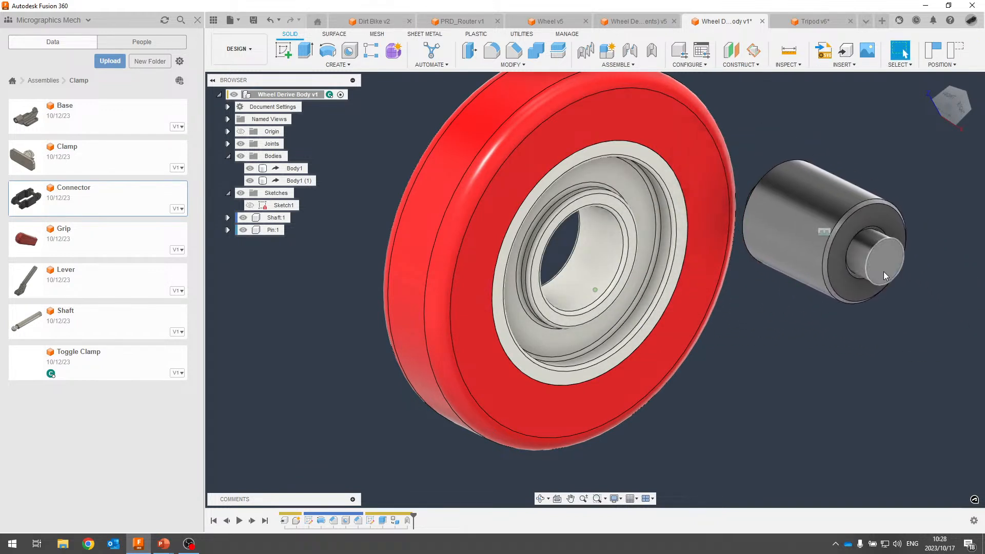
Revert positions, add a Revolute as-built joint between shaft and wheel at the shaft's end, then spin the wheel.
{"action": "left_click", "coordinate": [955, 54]}
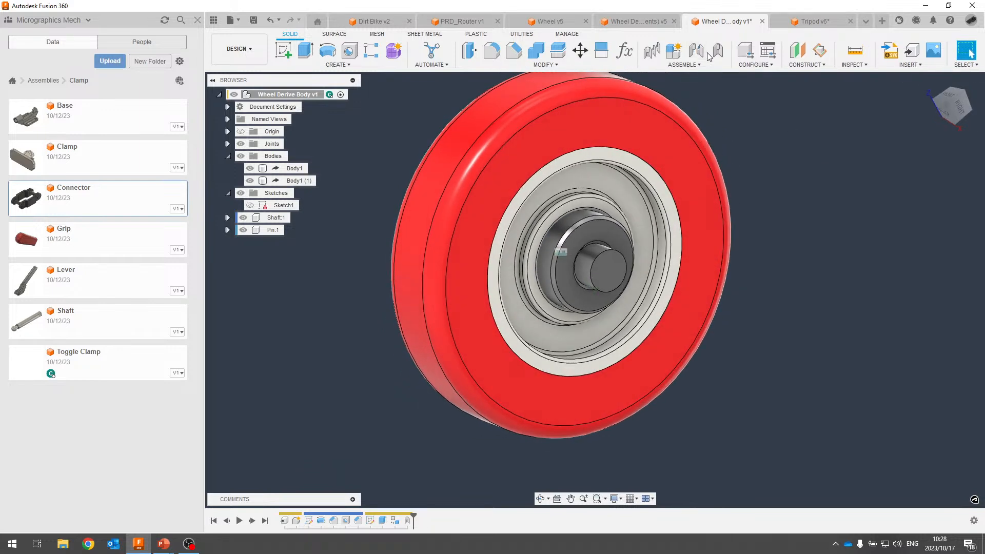
{"action": "left_click", "coordinate": [716, 51]}
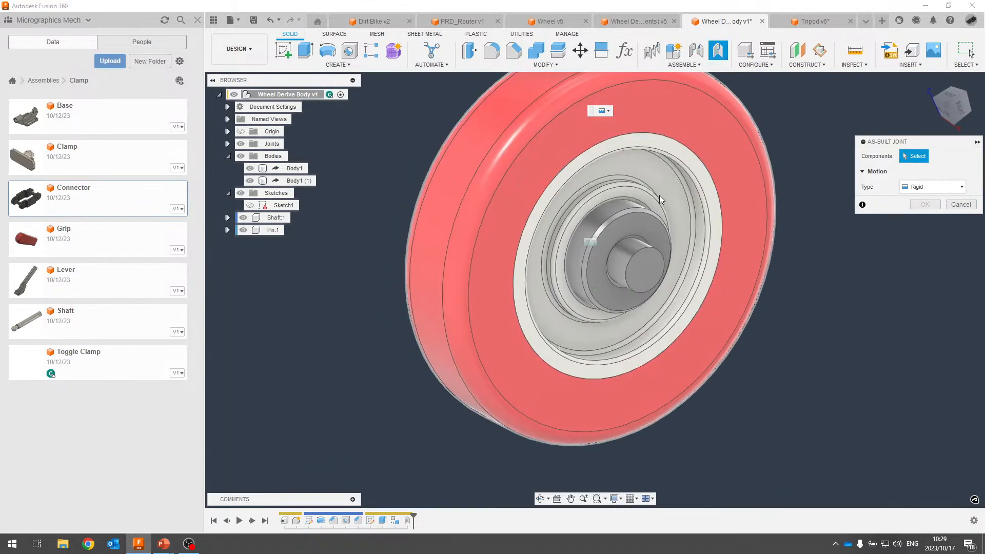
{"action": "left_click", "coordinate": [663, 154]}
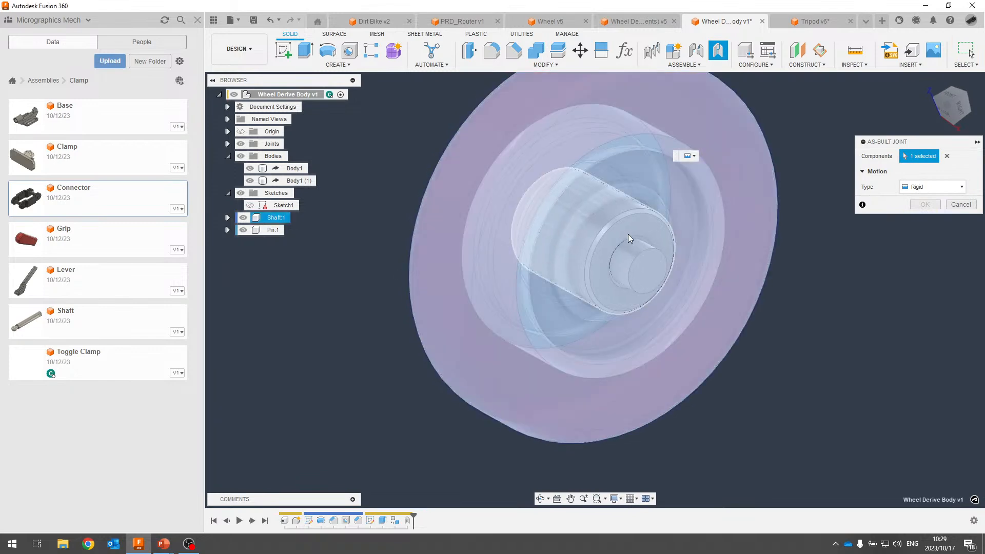
{"action": "left_click", "coordinate": [636, 222]}
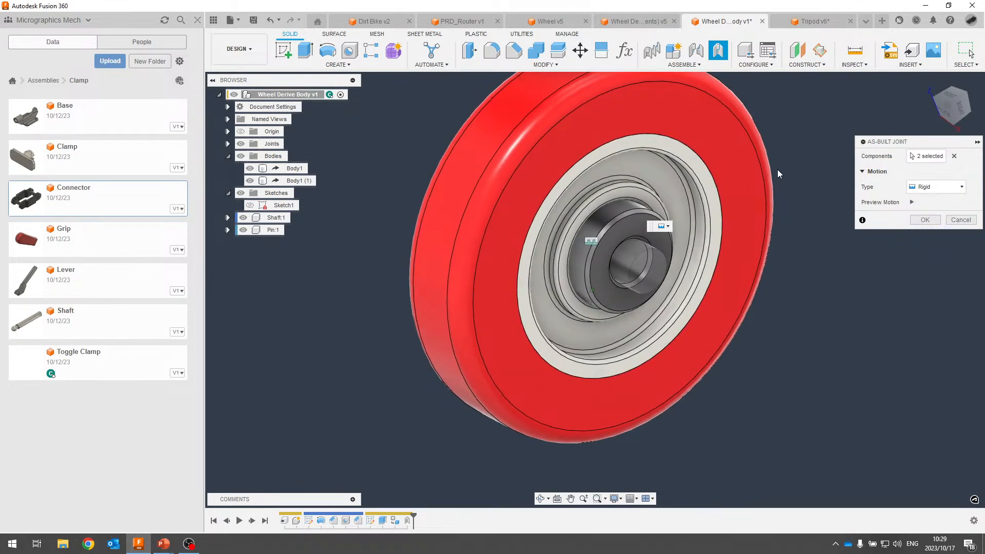
{"action": "left_click", "coordinate": [948, 188]}
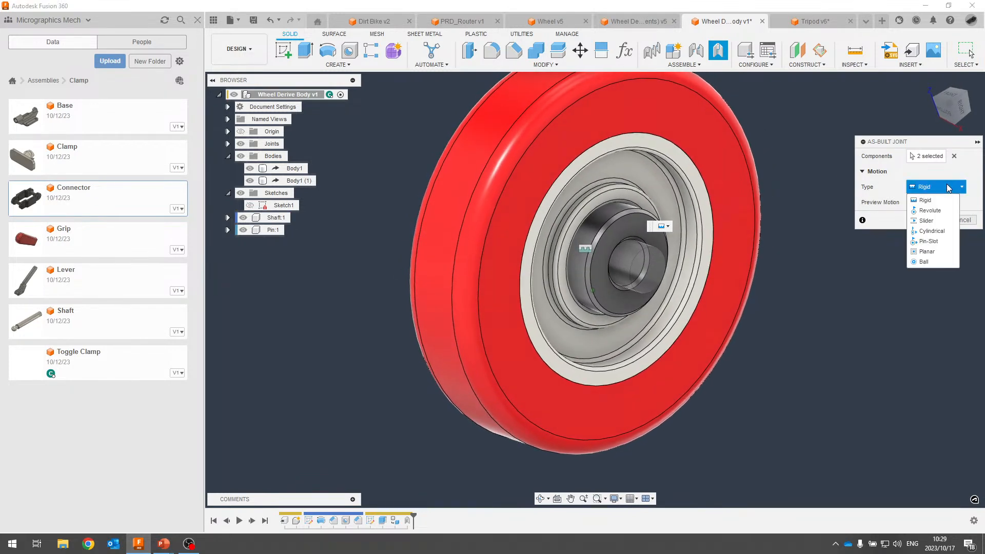
{"action": "left_click", "coordinate": [929, 211]}
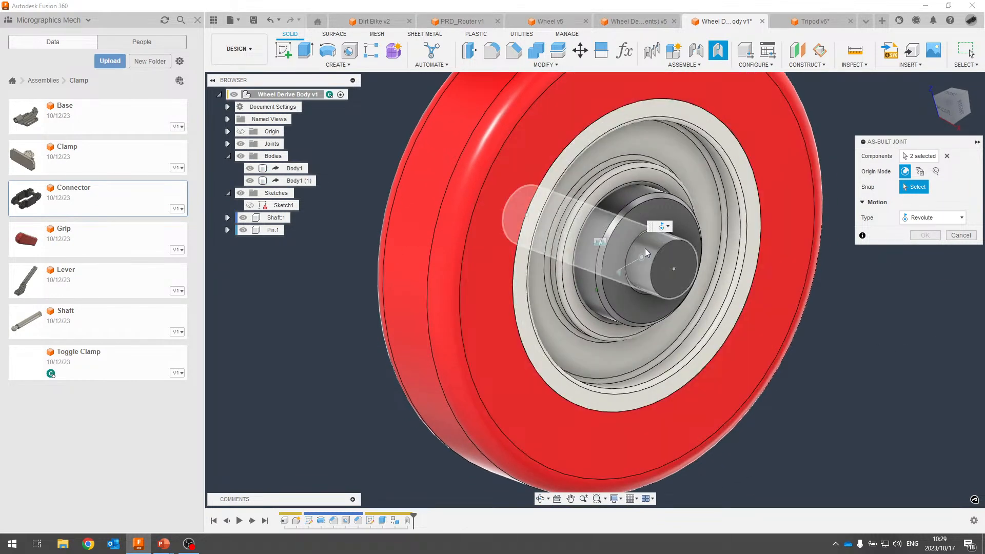
{"action": "left_click", "coordinate": [673, 268]}
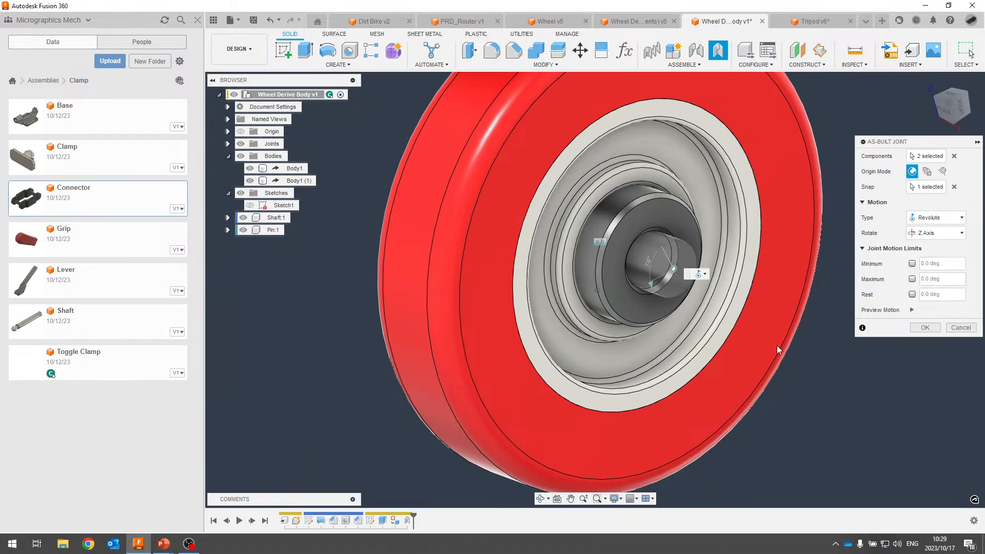
{"action": "left_click", "coordinate": [921, 327]}
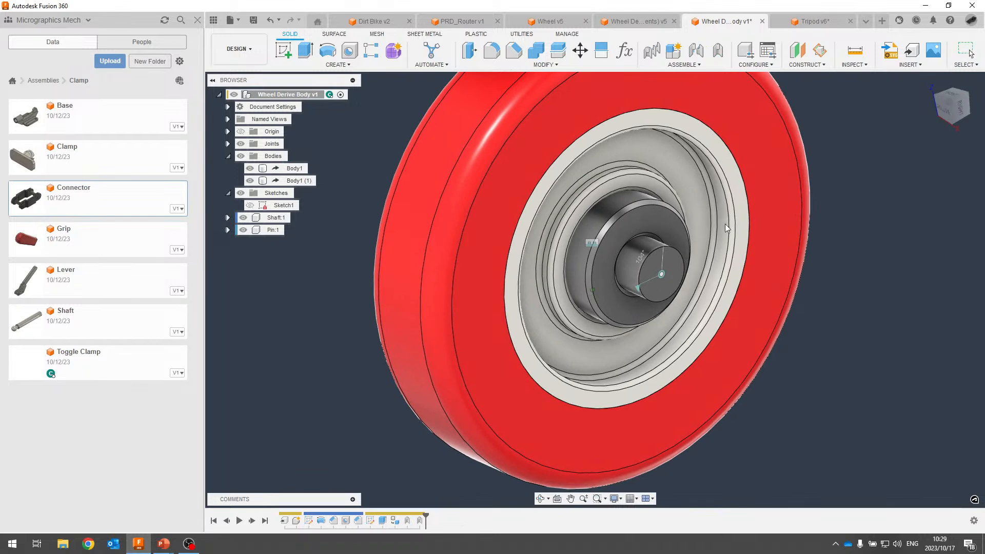
{"action": "left_click_drag", "start_coordinate": [711, 223], "coordinate": [667, 177]}
Spin the wheel back around the shaft, cancelling an accidentally started as-built joint.
{"action": "scroll", "coordinate": [589, 162], "scroll_direction": "down", "scroll_amount": 5}
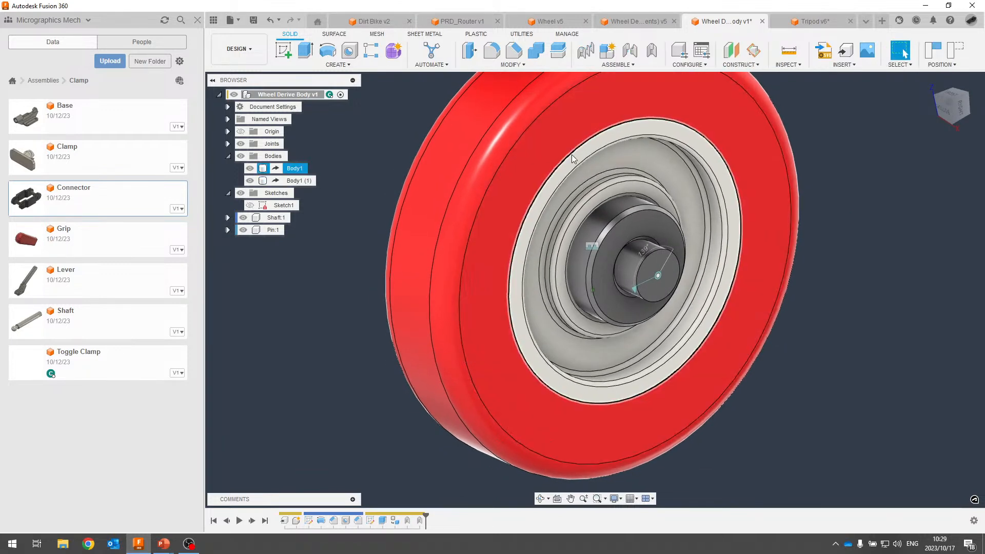
{"action": "left_click_drag", "start_coordinate": [644, 248], "coordinate": [611, 248]}
{"action": "middle_click_drag", "start_coordinate": [800, 211], "coordinate": [811, 202], "text": "shift"}
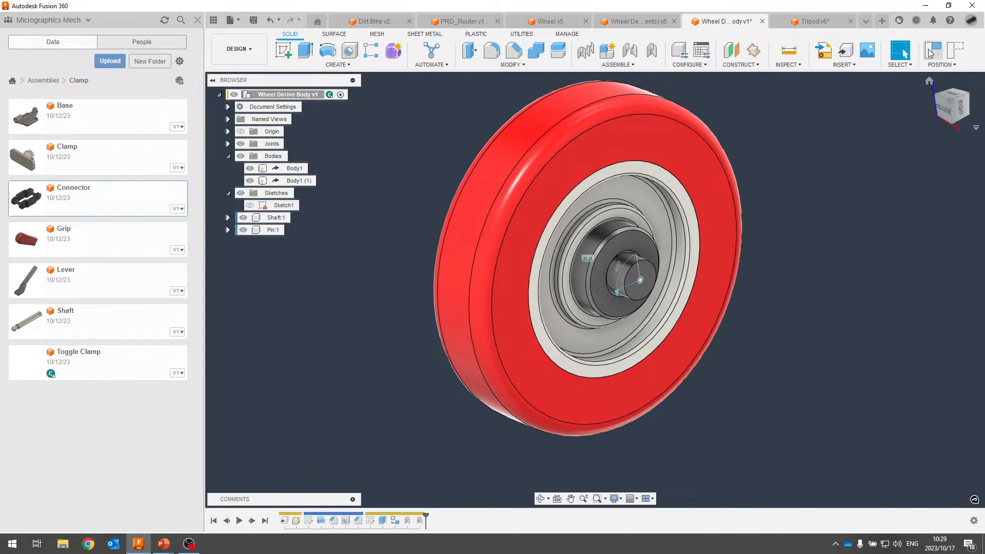
{"action": "left_click", "coordinate": [651, 51]}
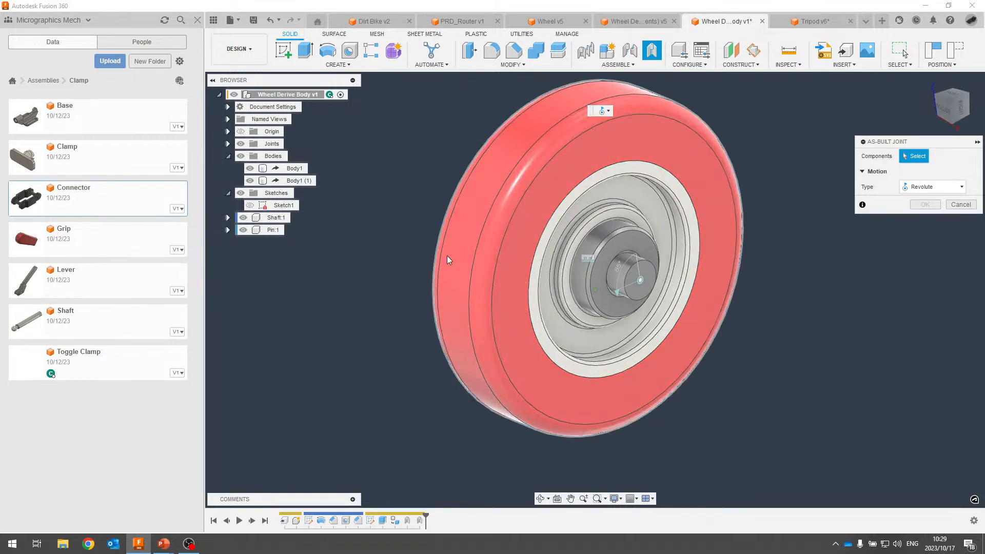
{"action": "key", "text": "Escape"}
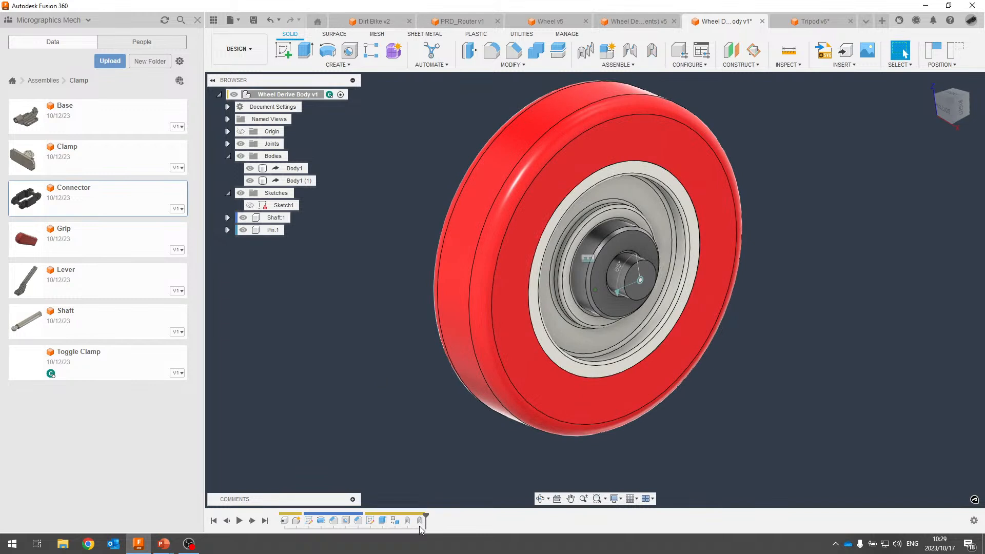
Review the revolute joint's settings via Edit Joint without changes, then return to the Assembly Tools slide.
{"action": "right_click", "coordinate": [418, 521]}
{"action": "left_click", "coordinate": [460, 441]}
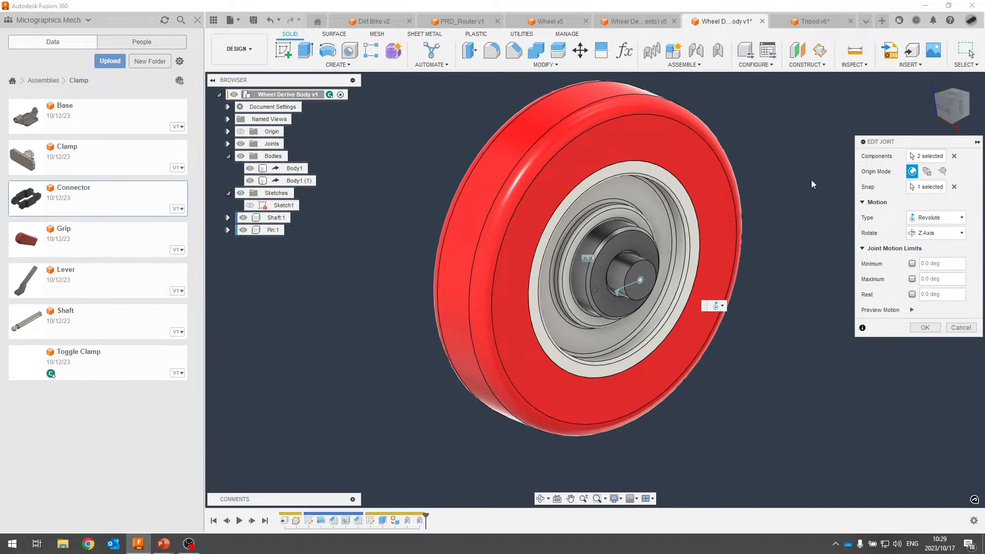
{"action": "key", "text": "Escape"}
{"action": "key", "text": "alt+Tab"}
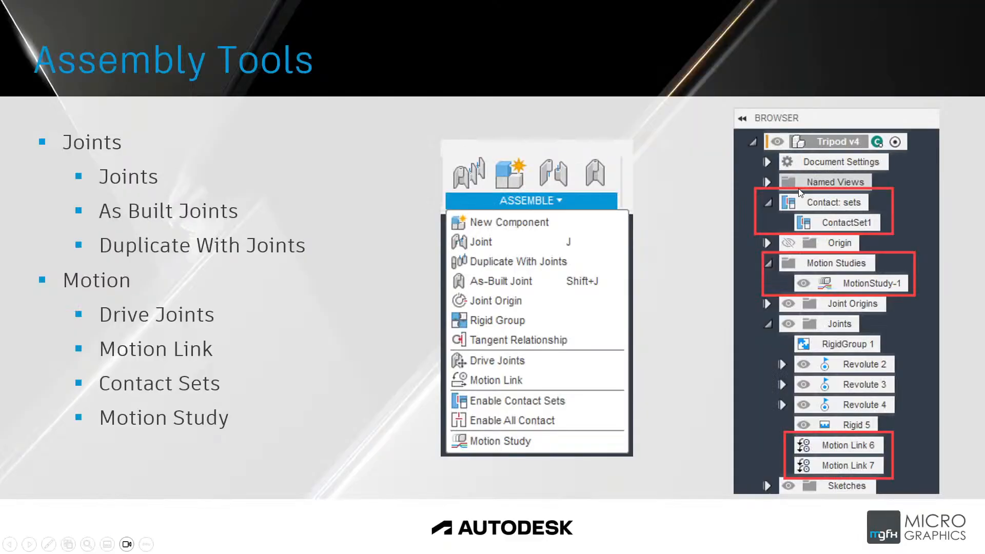
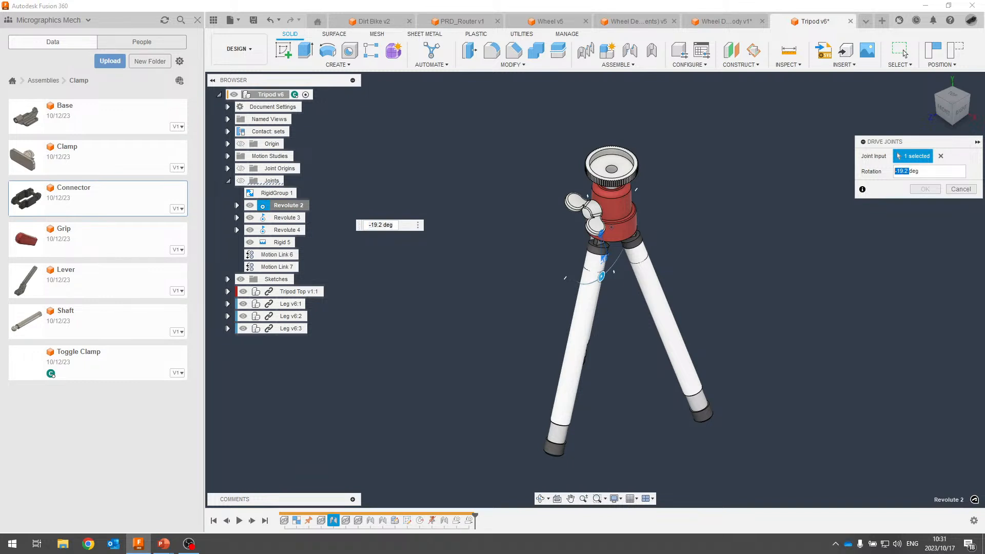
Enter -25 deg as Revolute 2's rotation angle and confirm the drive.
{"action": "type", "text": "-40deg"}
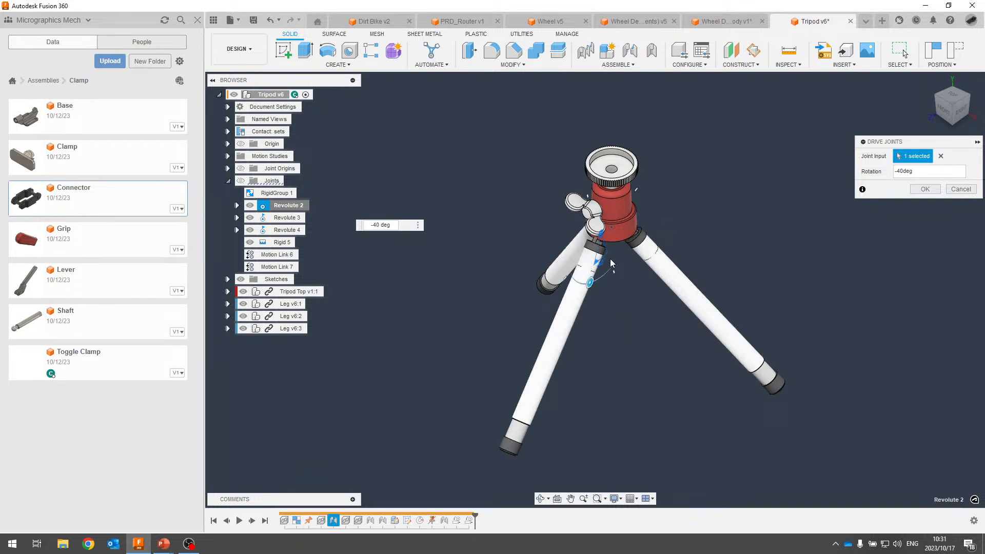
{"action": "middle_click_drag", "start_coordinate": [675, 172], "coordinate": [633, 210], "text": "shift"}
{"action": "scroll", "coordinate": [712, 134], "scroll_direction": "up", "scroll_amount": 5}
{"action": "scroll", "coordinate": [666, 187], "scroll_direction": "up", "scroll_amount": 2}
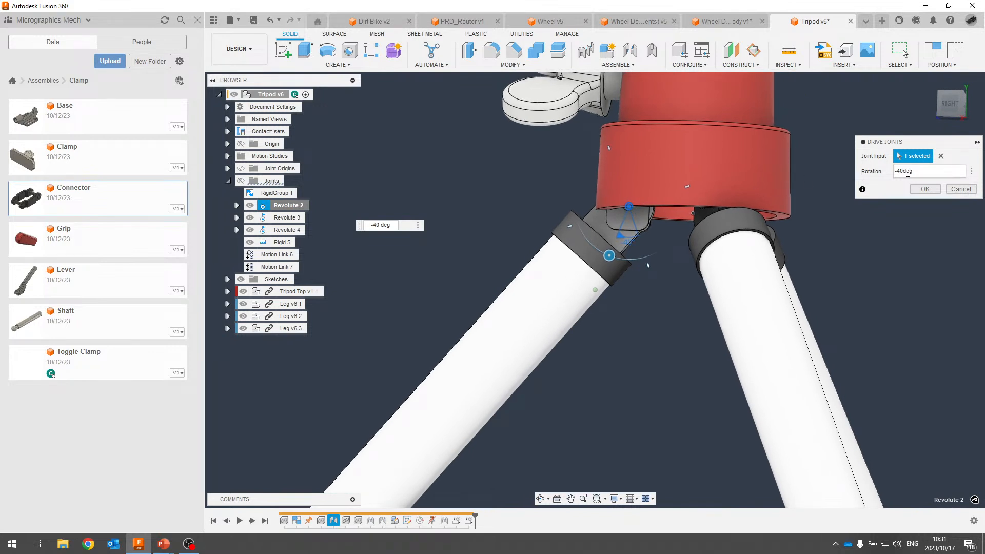
{"action": "left_click_drag", "start_coordinate": [907, 172], "coordinate": [898, 172]}
{"action": "type", "text": "-"}
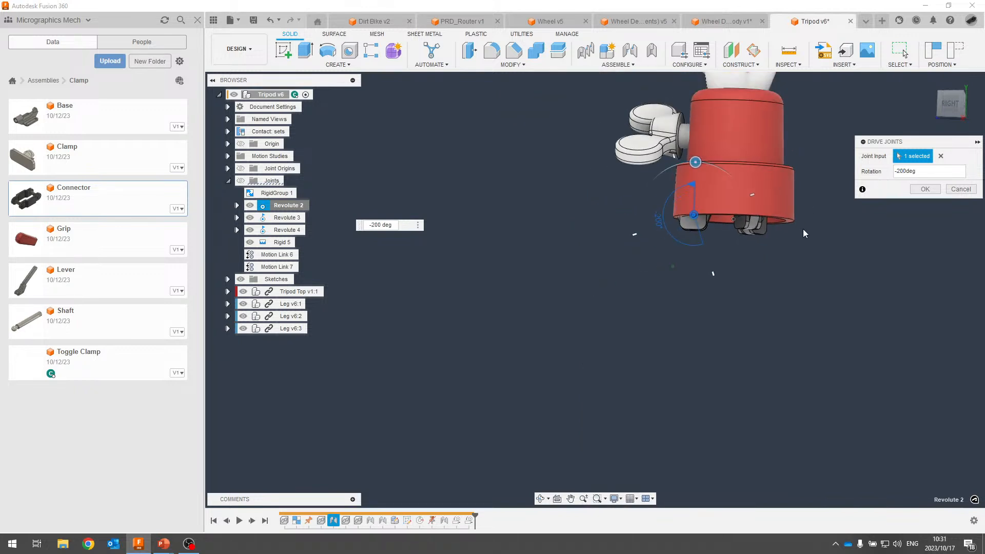
{"action": "key", "text": "Delete"}
{"action": "scroll", "coordinate": [769, 282], "scroll_direction": "down", "scroll_amount": 3}
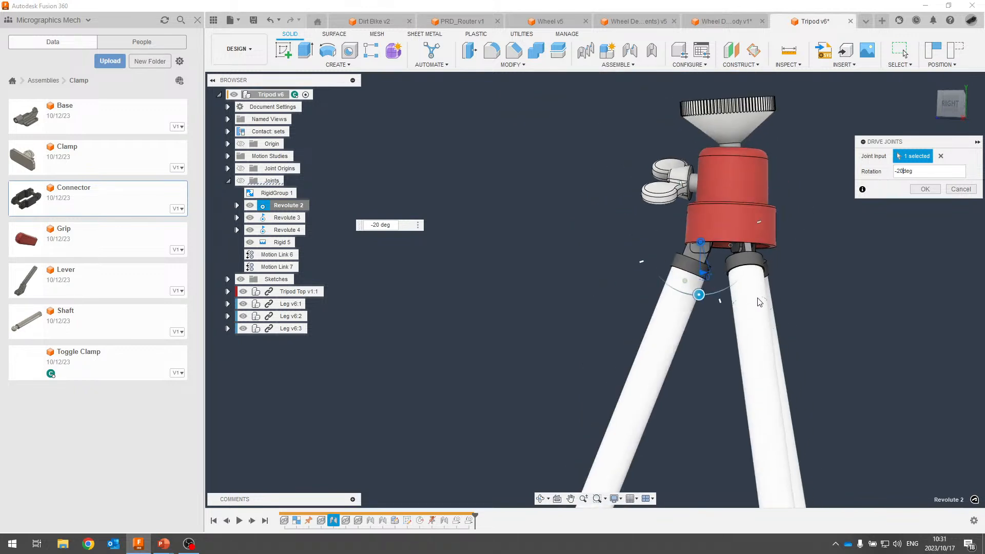
{"action": "key", "text": "BackSpace"}
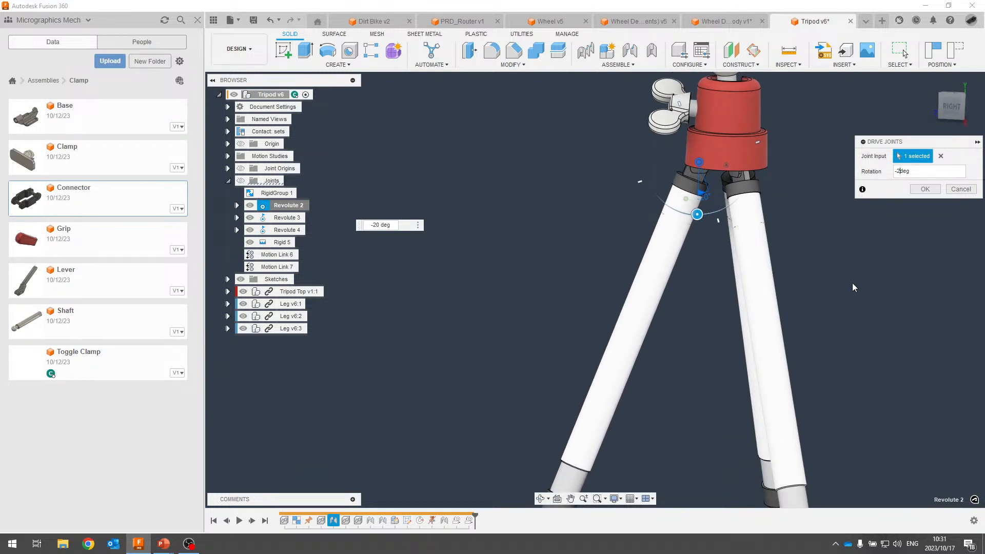
{"action": "type", "text": "5"}
{"action": "left_click", "coordinate": [926, 188]}
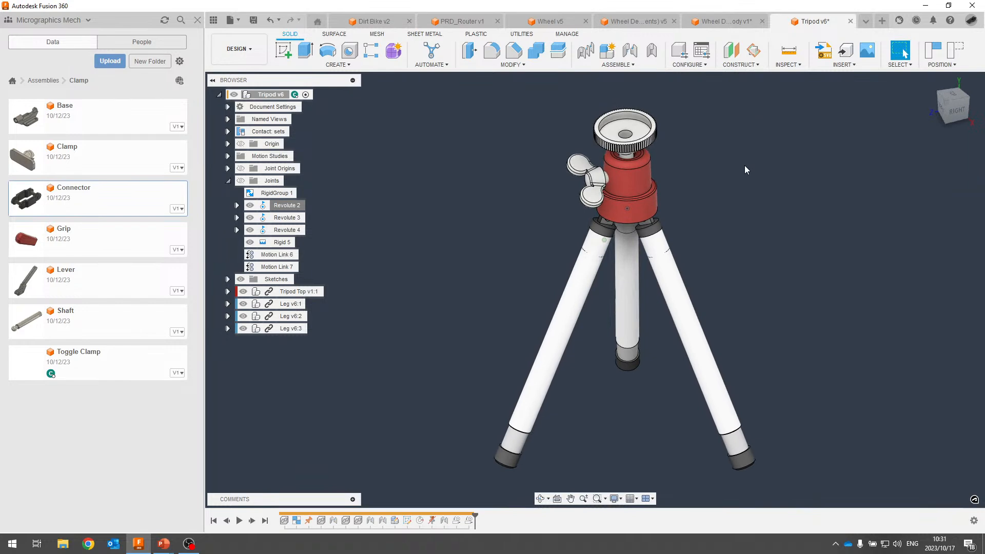
{"action": "key", "text": "alt+Tab"}
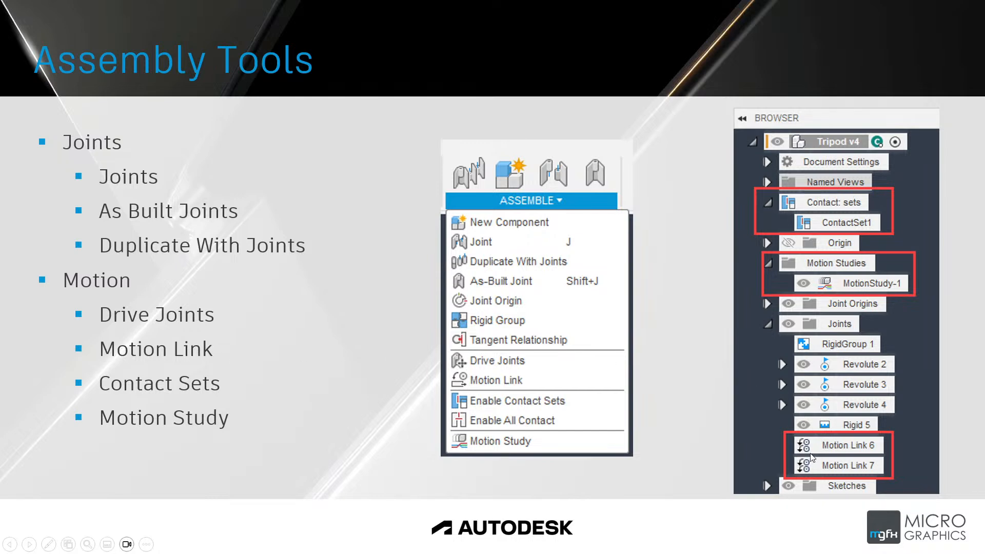
{"action": "key", "text": "alt+Tab"}
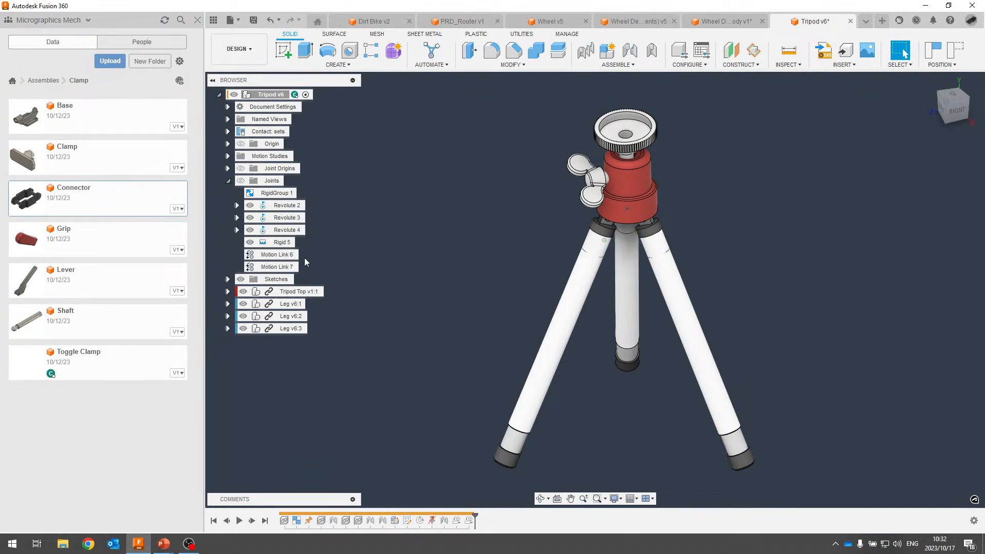
Select Motion Links 6 and 7 in the browser to check them, then clear the selection.
{"action": "left_click", "coordinate": [277, 254]}
{"action": "left_click", "coordinate": [277, 267], "text": "ctrl"}
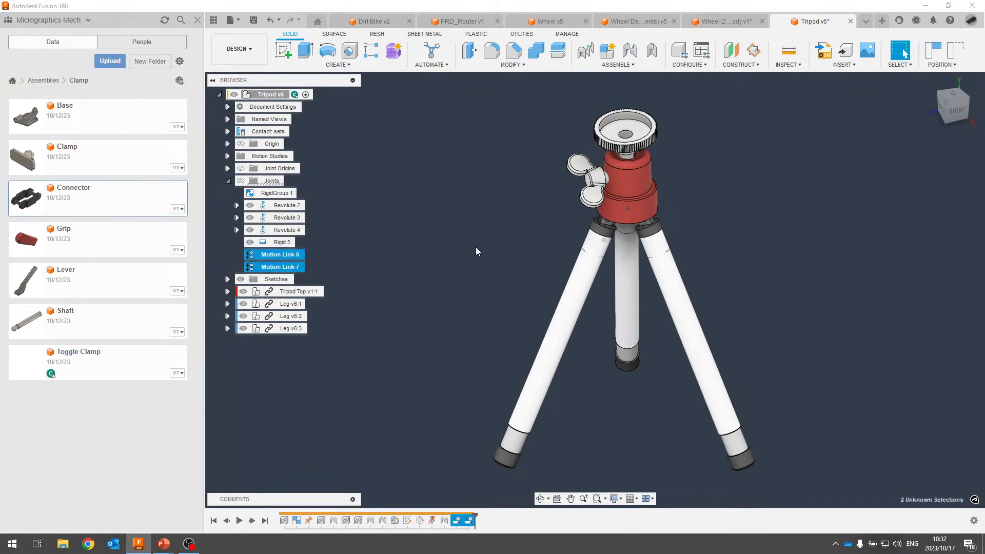
{"action": "left_click", "coordinate": [498, 253]}
{"action": "middle_click_drag", "start_coordinate": [497, 253], "coordinate": [548, 306], "text": "shift"}
Drag individual tripod legs to confirm all three swing together.
{"action": "left_click_drag", "start_coordinate": [545, 310], "coordinate": [557, 259]}
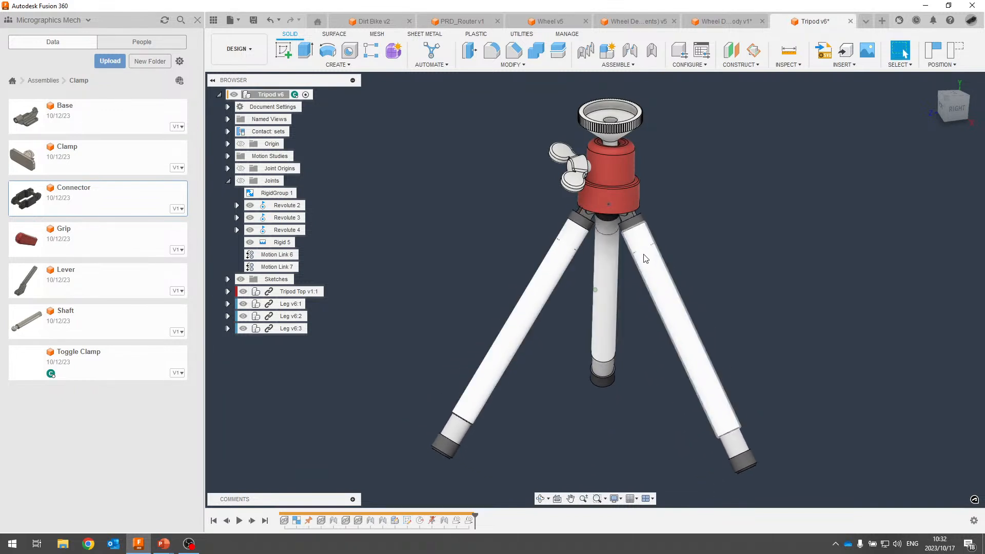
{"action": "mouse_move", "coordinate": [643, 254]}
{"action": "left_mouse_down"}
{"action": "mouse_move", "coordinate": [655, 252]}
{"action": "mouse_move", "coordinate": [634, 252]}
{"action": "mouse_move", "coordinate": [641, 255]}
{"action": "left_mouse_up"}
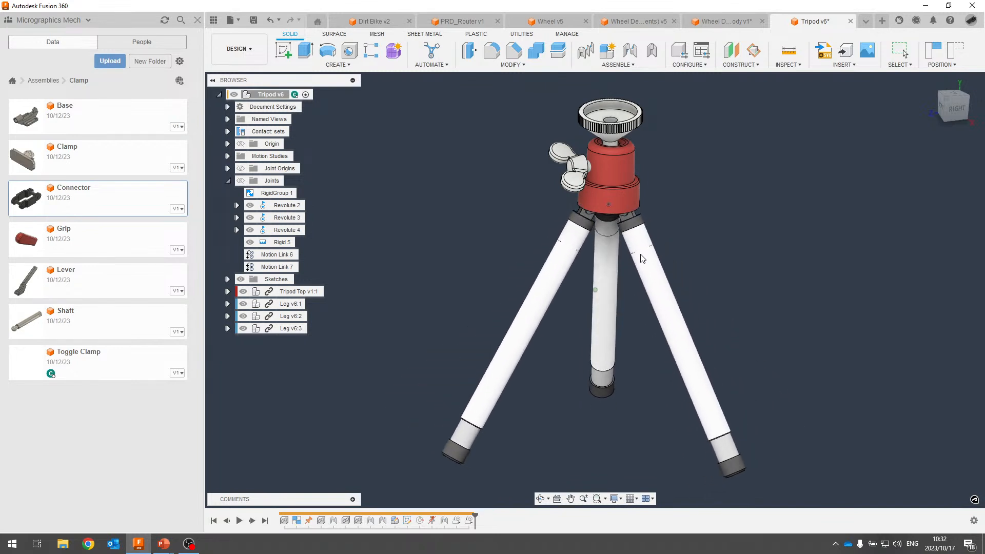
{"action": "middle_click_drag", "start_coordinate": [637, 252], "coordinate": [573, 244], "text": "shift"}
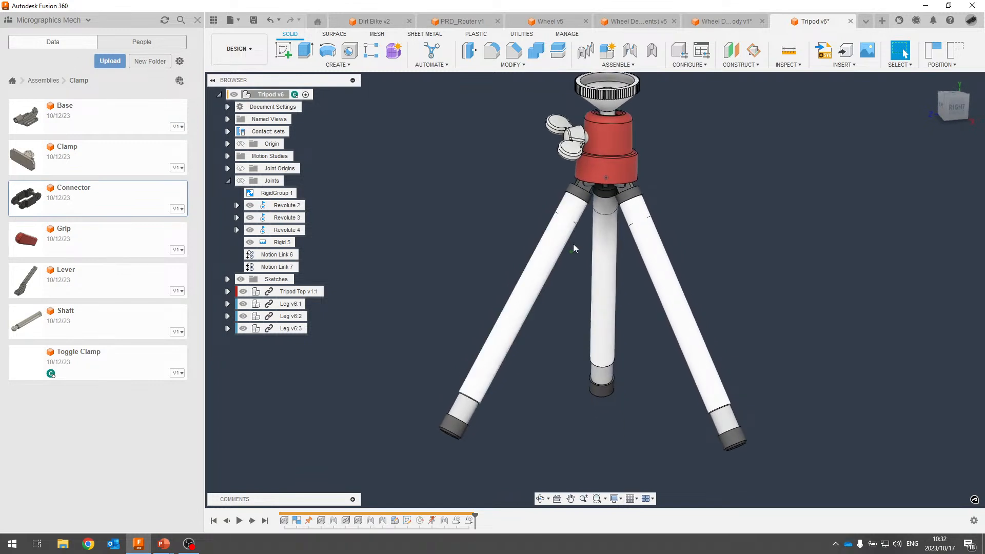
{"action": "left_click_drag", "start_coordinate": [562, 238], "coordinate": [636, 248]}
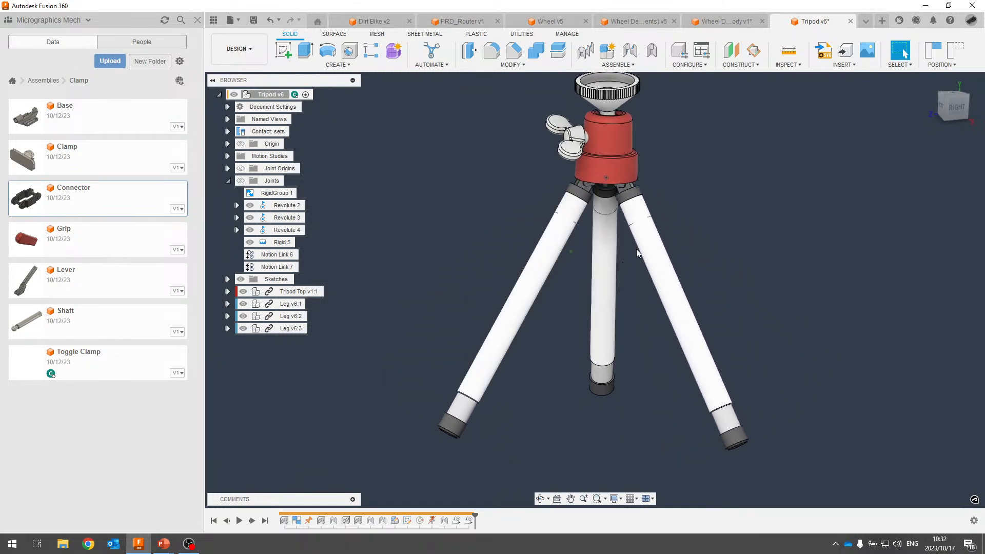
{"action": "middle_click_drag", "start_coordinate": [728, 245], "coordinate": [740, 236], "text": "shift"}
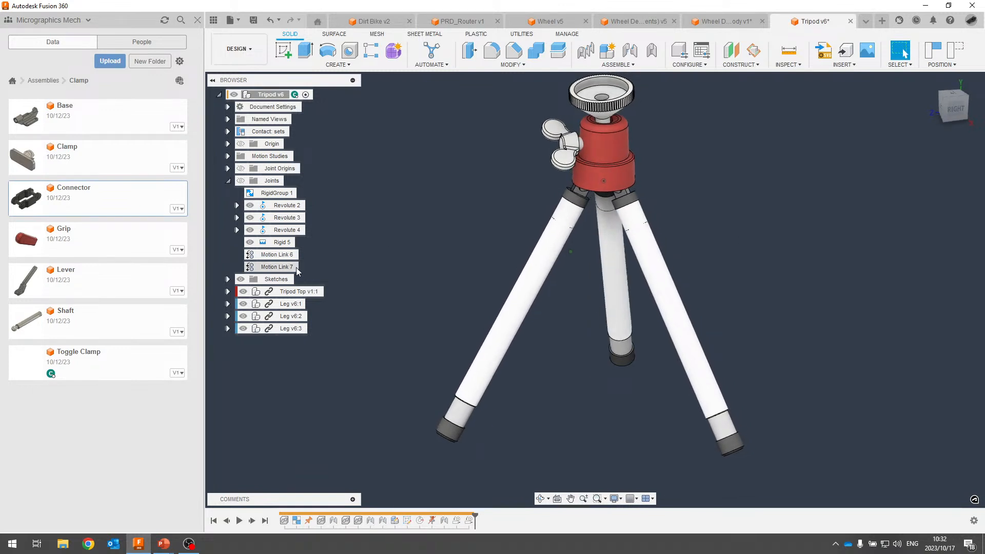
Open Motion Link 6 for editing, then cancel out of it.
{"action": "right_click", "coordinate": [290, 254]}
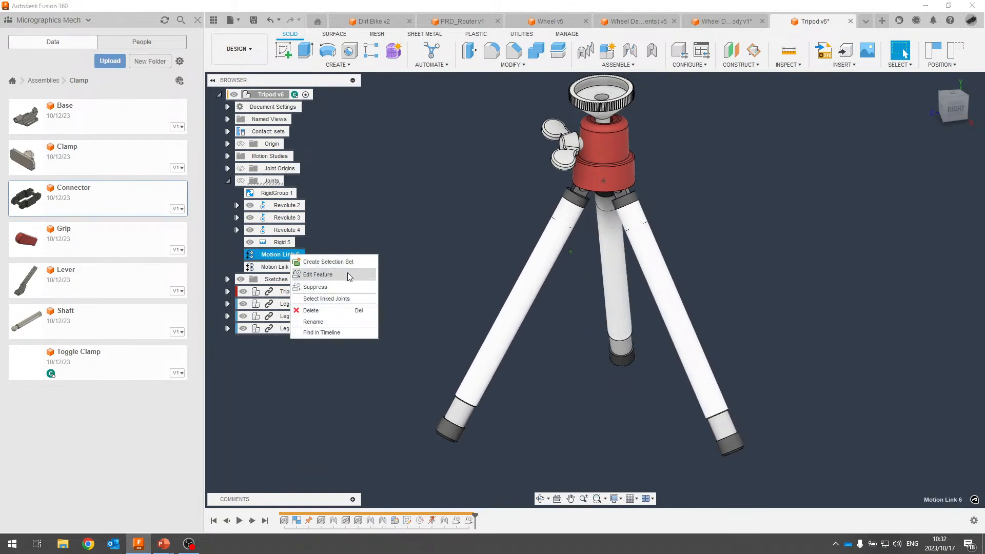
{"action": "left_click", "coordinate": [318, 274]}
{"action": "key", "text": "Escape"}
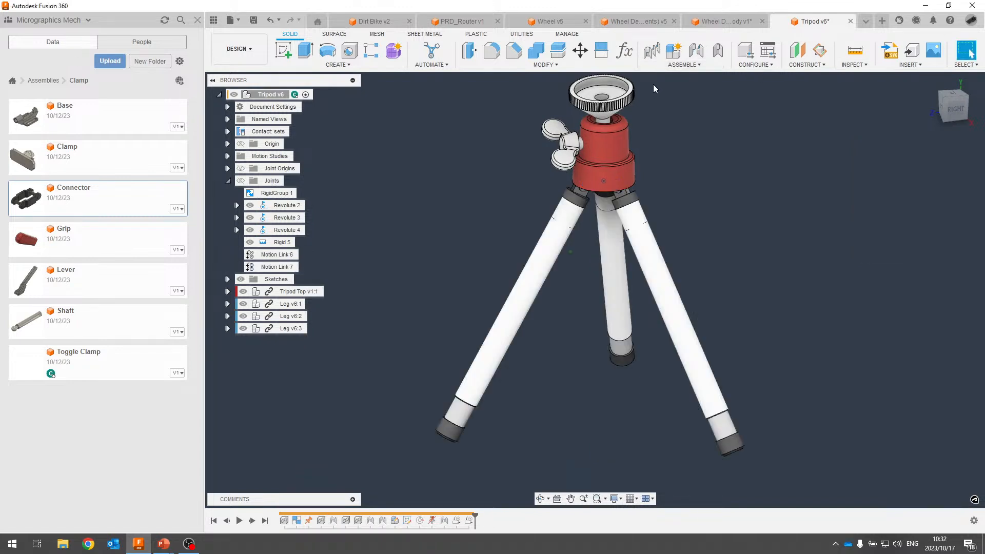
Start a new Motion Link between Revolute 2 and Revolute 3, dismissing the existing-relationship warning.
{"action": "left_click", "coordinate": [634, 65]}
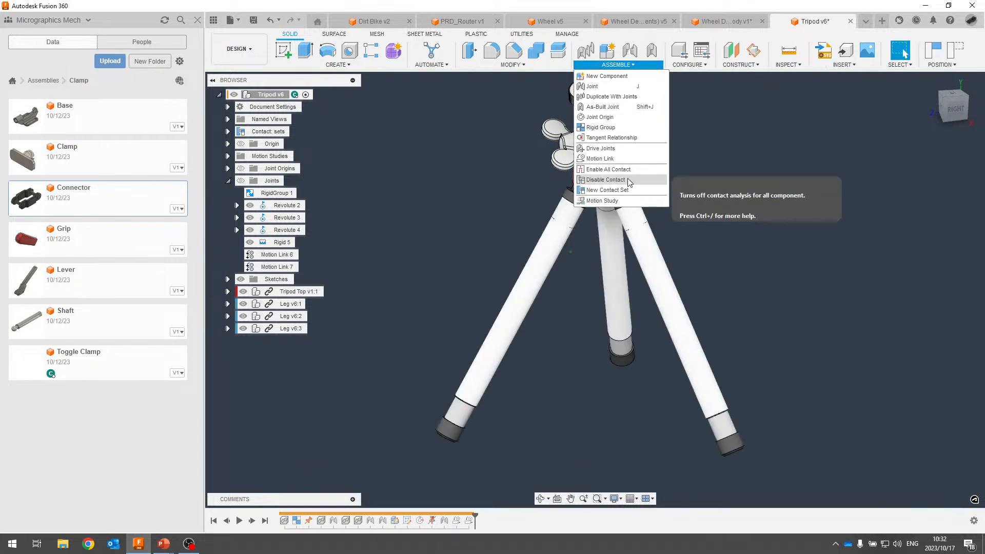
{"action": "left_click", "coordinate": [591, 160]}
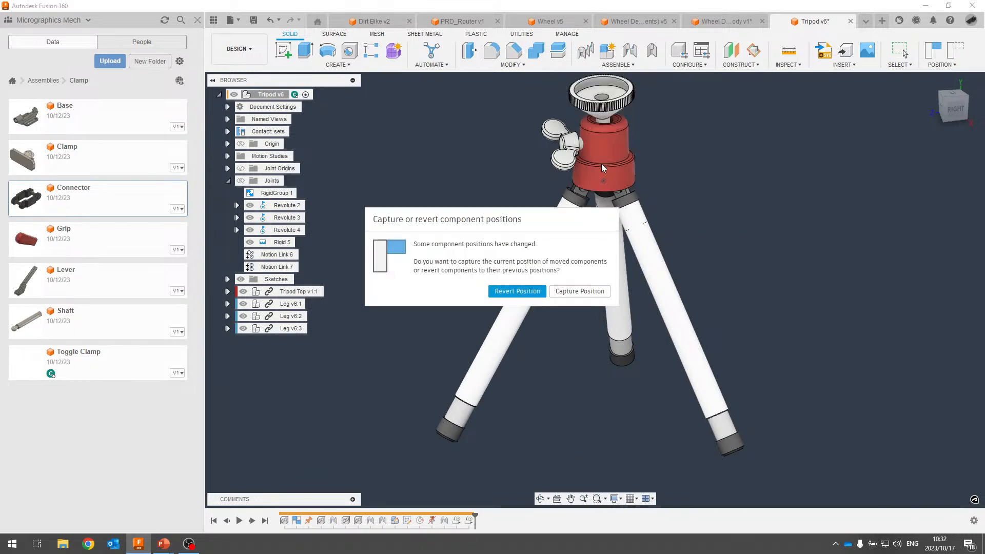
{"action": "left_click", "coordinate": [518, 291]}
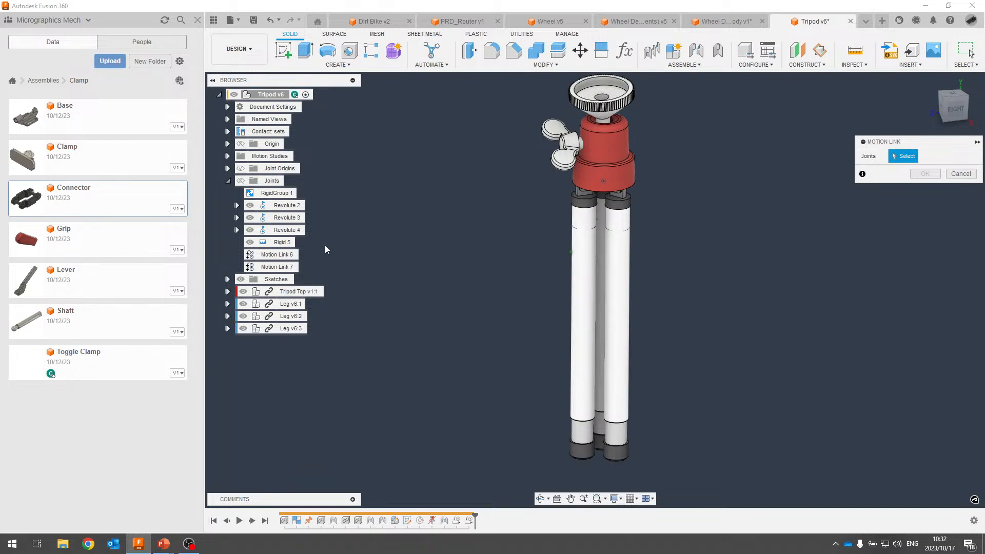
{"action": "left_click", "coordinate": [296, 204]}
{"action": "left_click", "coordinate": [293, 218]}
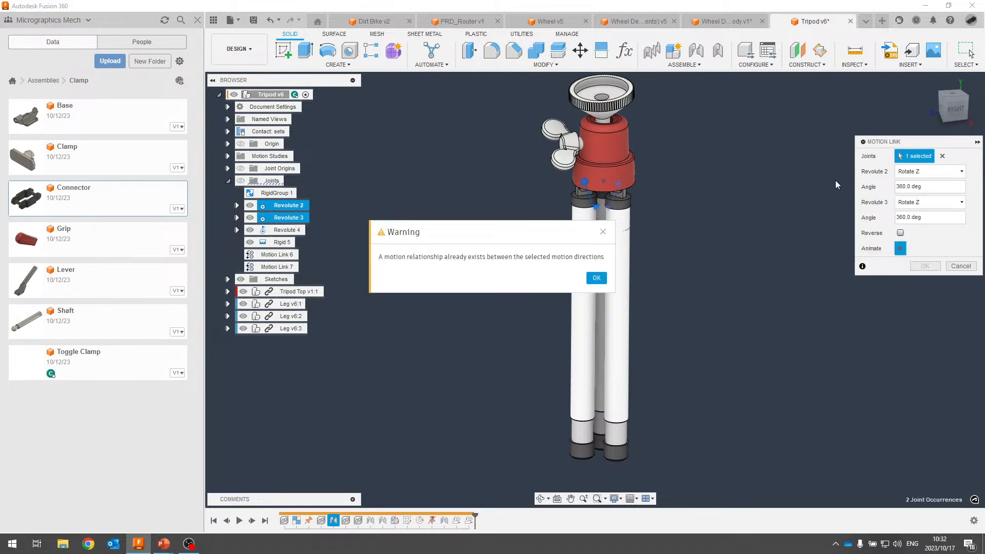
{"action": "left_click", "coordinate": [596, 278]}
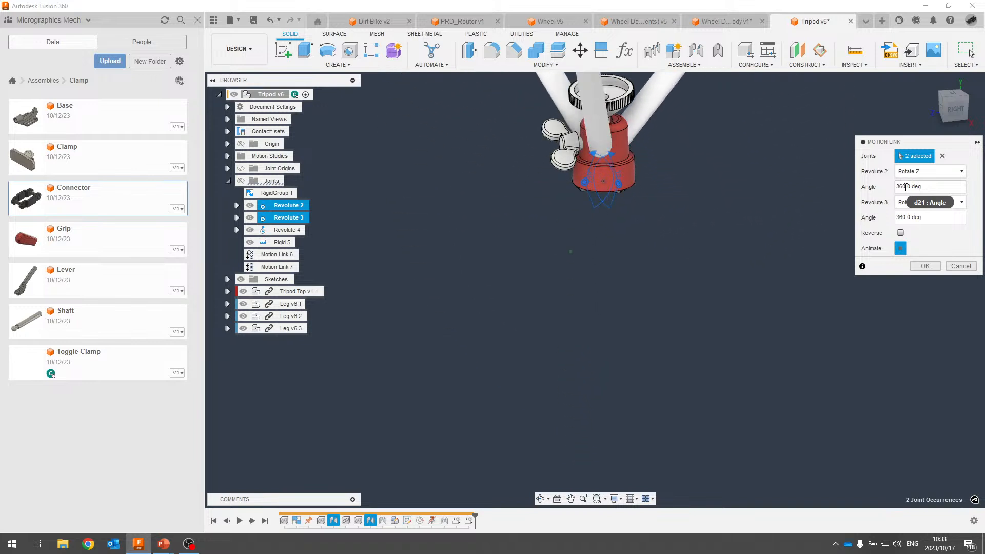
Set Revolute 3 to 180 deg against Revolute 2's 360 deg, preview, and close unsaved.
{"action": "left_click_drag", "start_coordinate": [928, 187], "coordinate": [883, 186]}
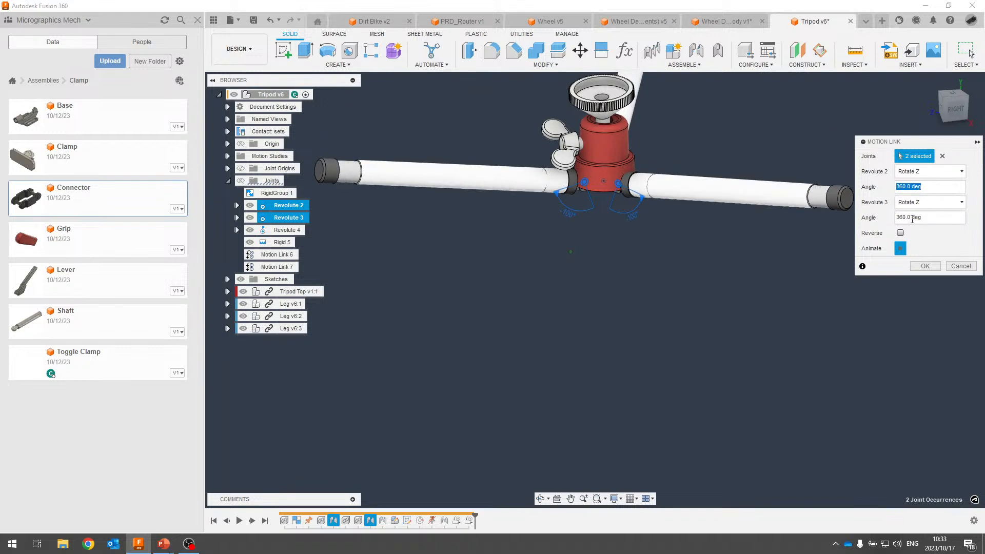
{"action": "left_click_drag", "start_coordinate": [927, 217], "coordinate": [859, 228]}
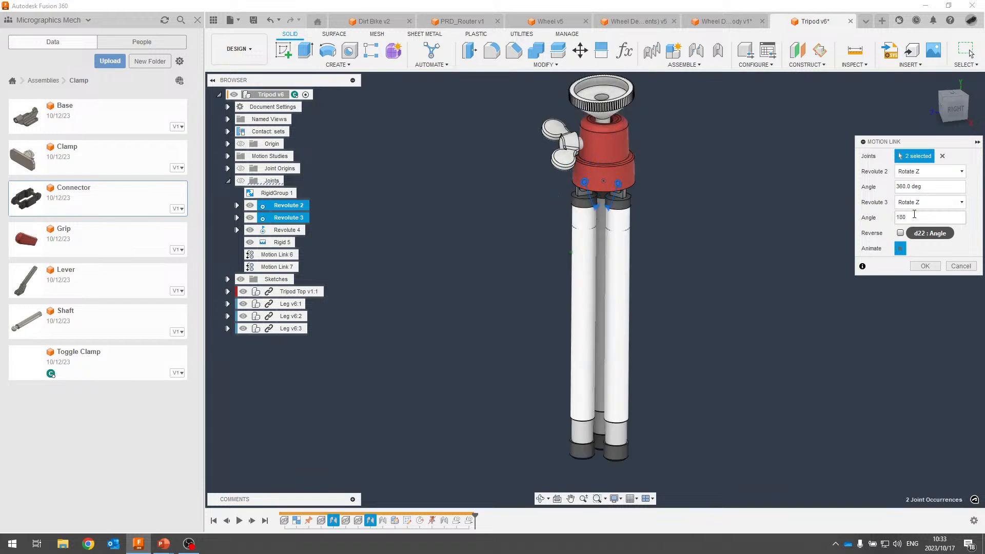
{"action": "type", "text": "180"}
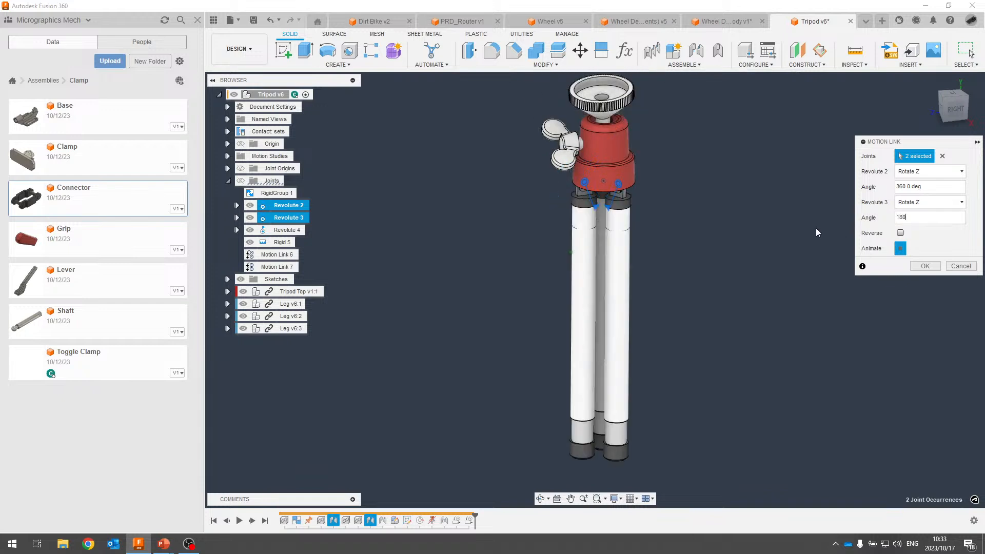
{"action": "left_click", "coordinate": [899, 250]}
{"action": "left_click", "coordinate": [902, 250]}
{"action": "left_click", "coordinate": [960, 266]}
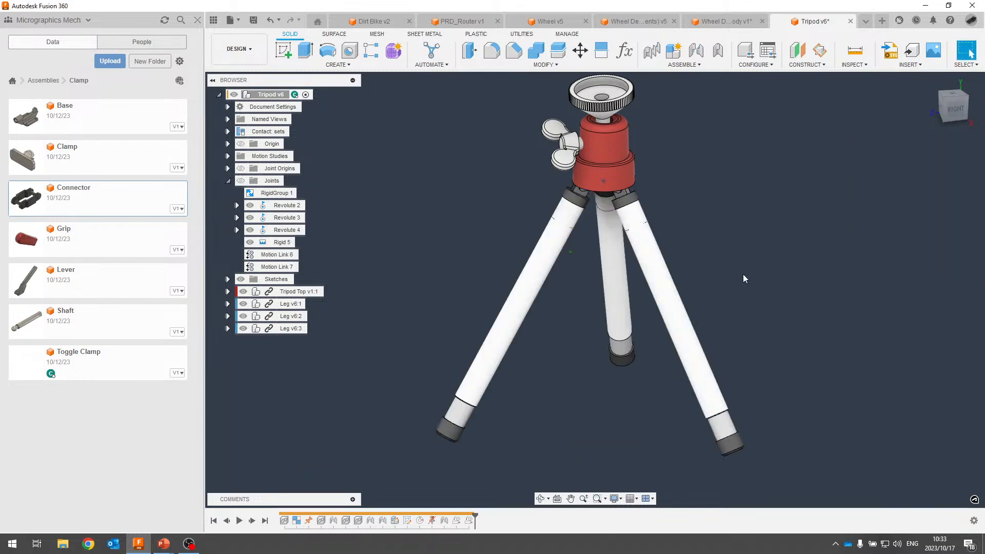
Edit Motion Link 6 to set Revolute 3's angle to 180 deg, preview, and confirm.
{"action": "left_click", "coordinate": [290, 256]}
{"action": "right_click", "coordinate": [296, 263]}
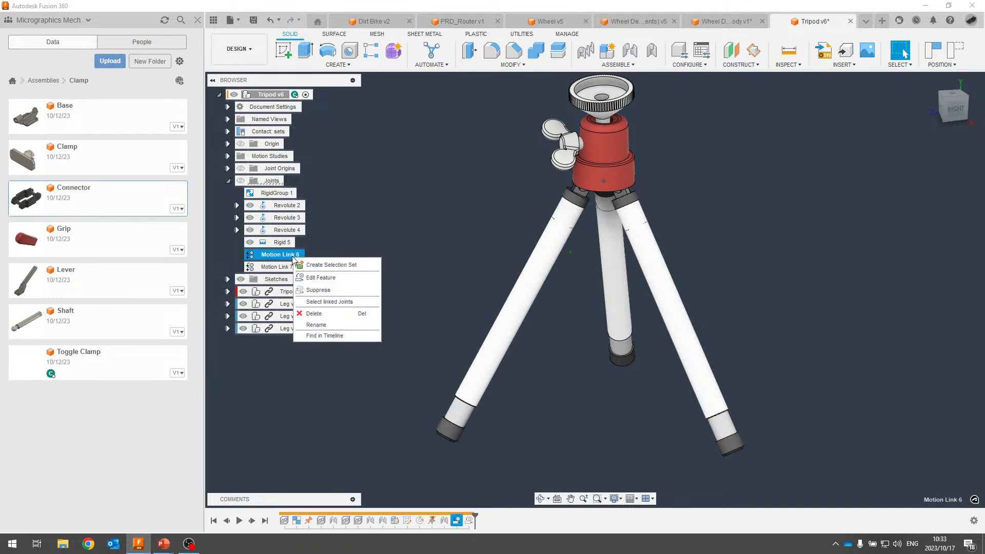
{"action": "left_click", "coordinate": [330, 279]}
{"action": "triple_click", "coordinate": [905, 201]}
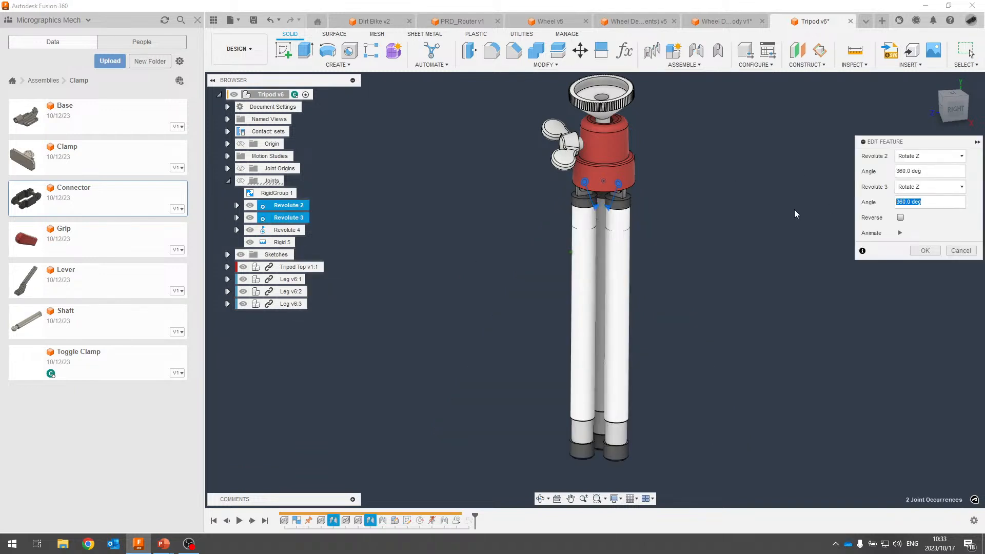
{"action": "type", "text": "180"}
{"action": "left_click", "coordinate": [900, 233]}
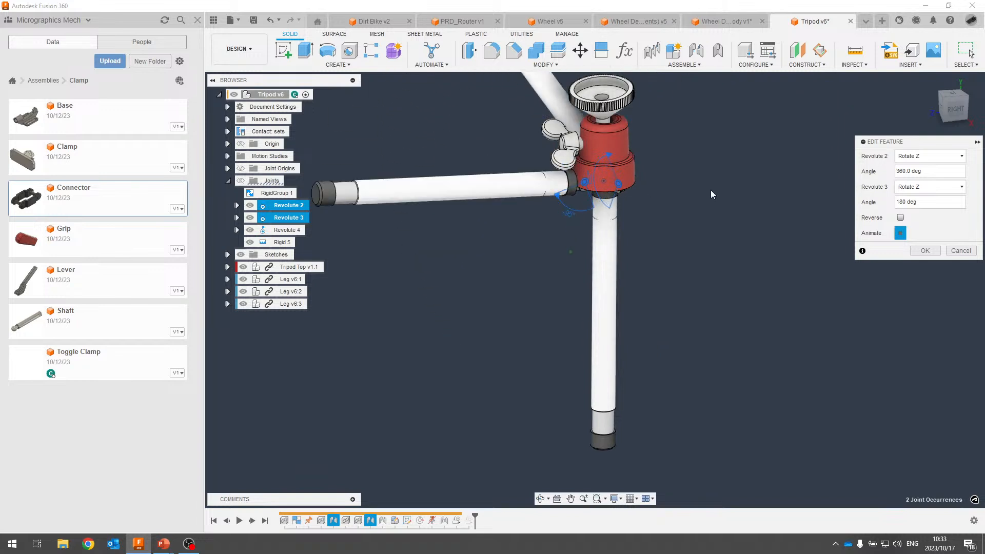
{"action": "key", "text": "Return"}
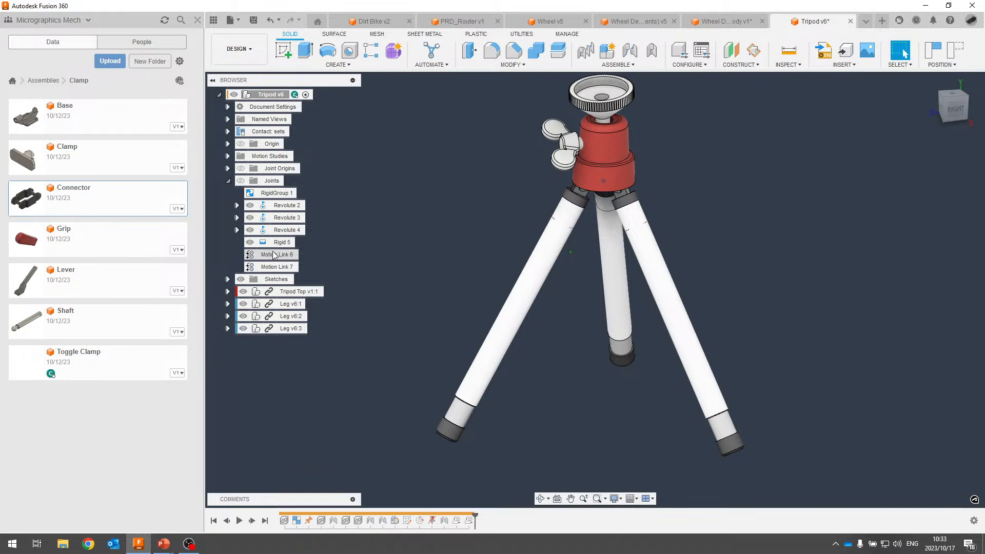
{"action": "key", "text": "alt+Tab"}
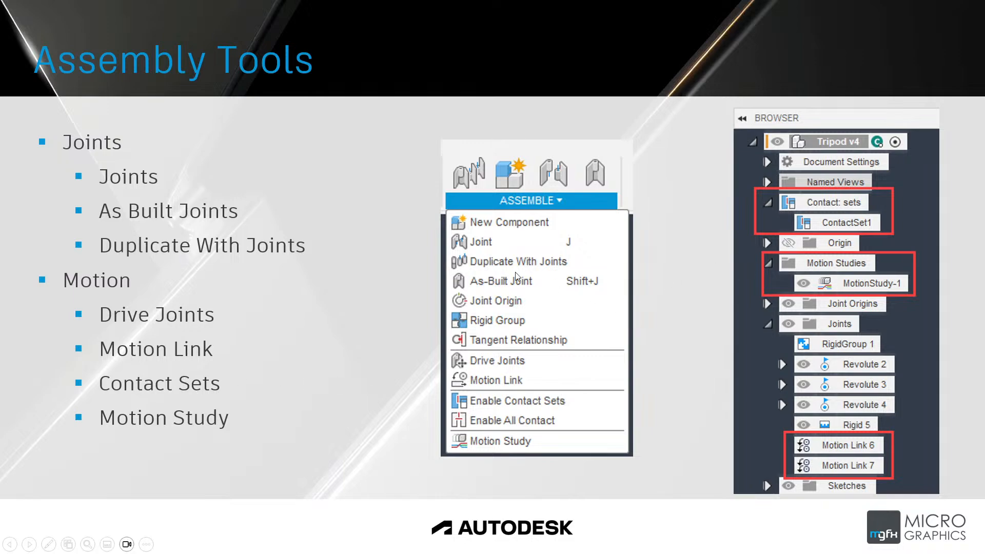
{"action": "key", "text": "alt+Tab"}
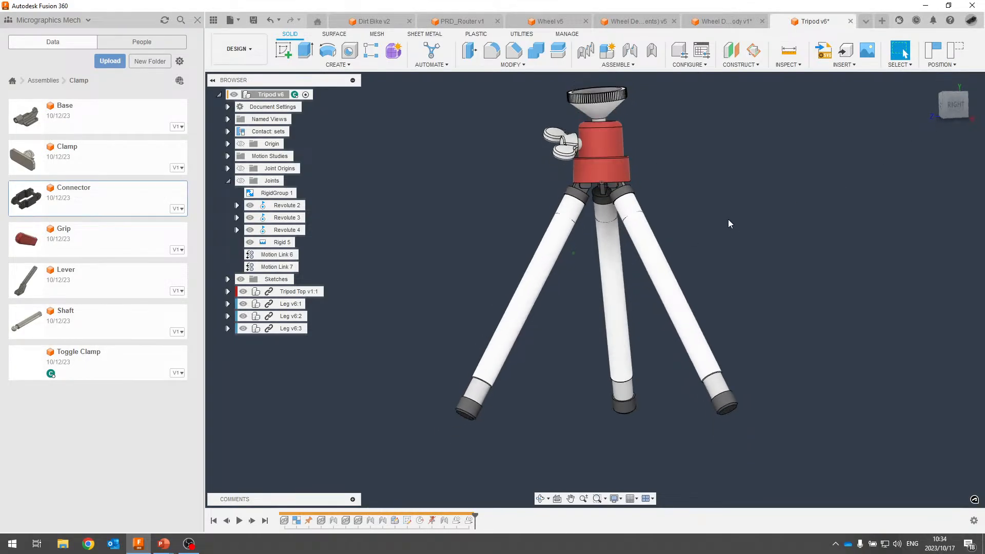
Drag one leg so all three linked legs fold into a parallel bundle.
{"action": "middle_click_drag", "start_coordinate": [728, 220], "coordinate": [700, 226], "text": "shift"}
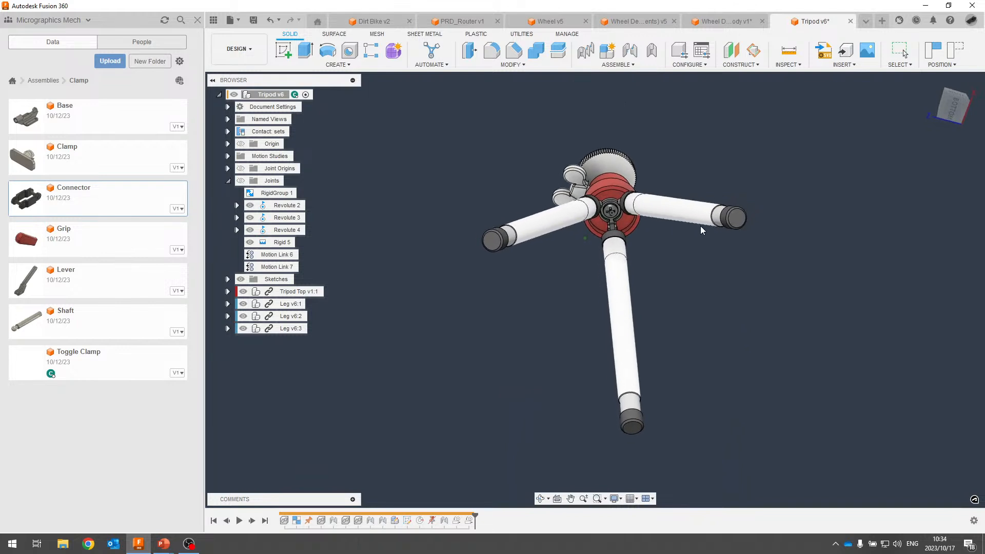
{"action": "left_click_drag", "start_coordinate": [700, 226], "coordinate": [453, 383]}
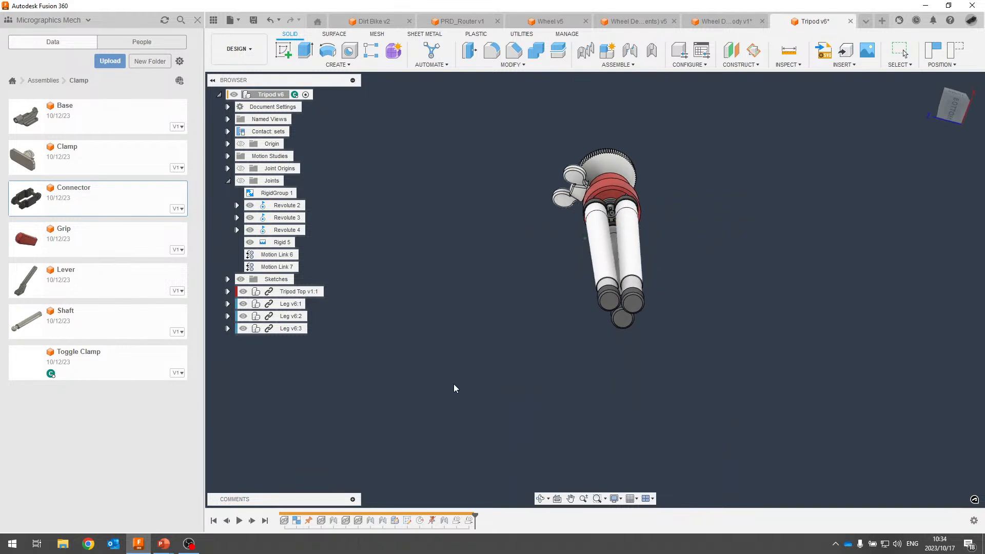
{"action": "scroll", "coordinate": [613, 319], "scroll_direction": "up", "scroll_amount": 5}
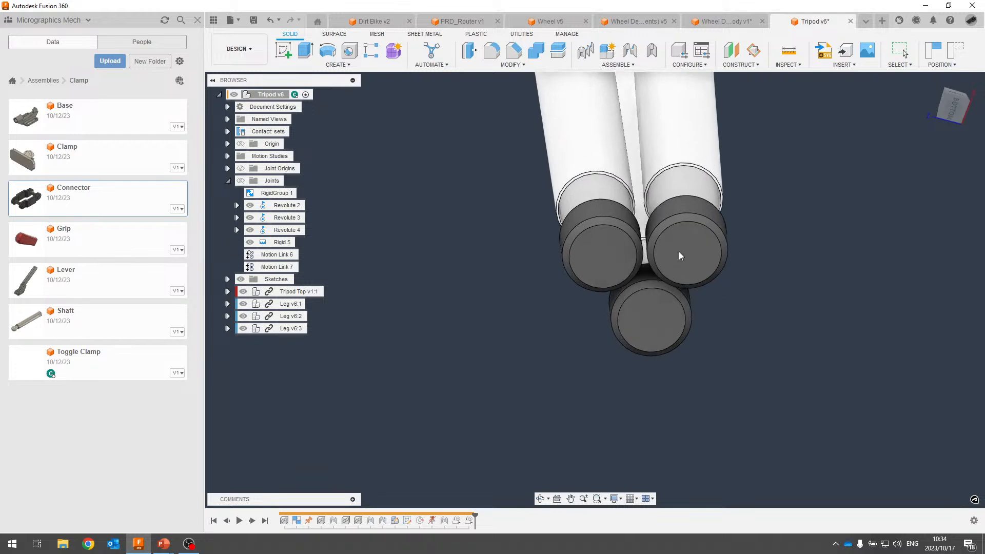
{"action": "mouse_move", "coordinate": [678, 251]}
{"action": "left_mouse_down"}
{"action": "mouse_move", "coordinate": [678, 241]}
{"action": "mouse_move", "coordinate": [688, 243]}
{"action": "mouse_move", "coordinate": [673, 247]}
{"action": "left_mouse_up"}
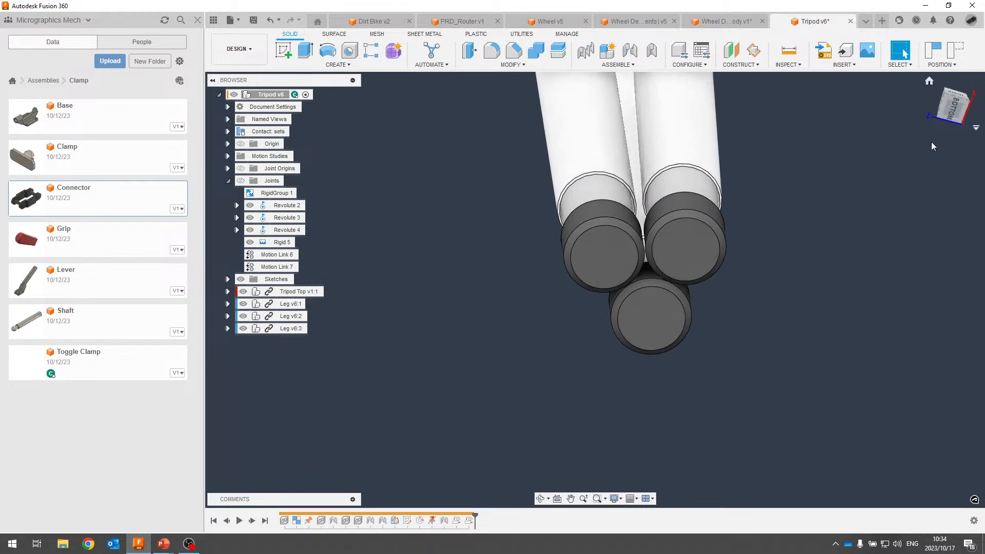
Inspect the folded feet from below using the ViewCube, zoom and orbits.
{"action": "left_click", "coordinate": [947, 108]}
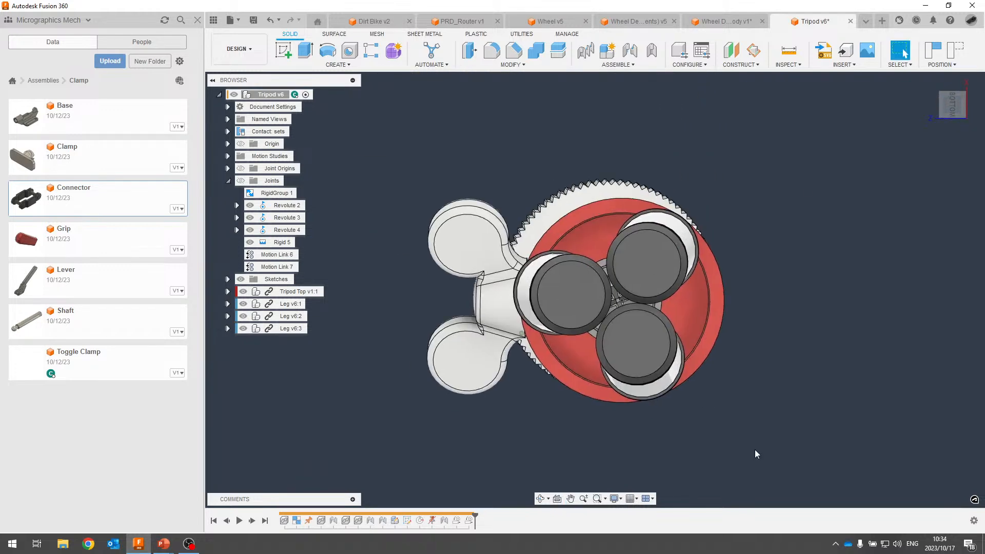
{"action": "scroll", "coordinate": [667, 272], "scroll_direction": "up", "scroll_amount": 4}
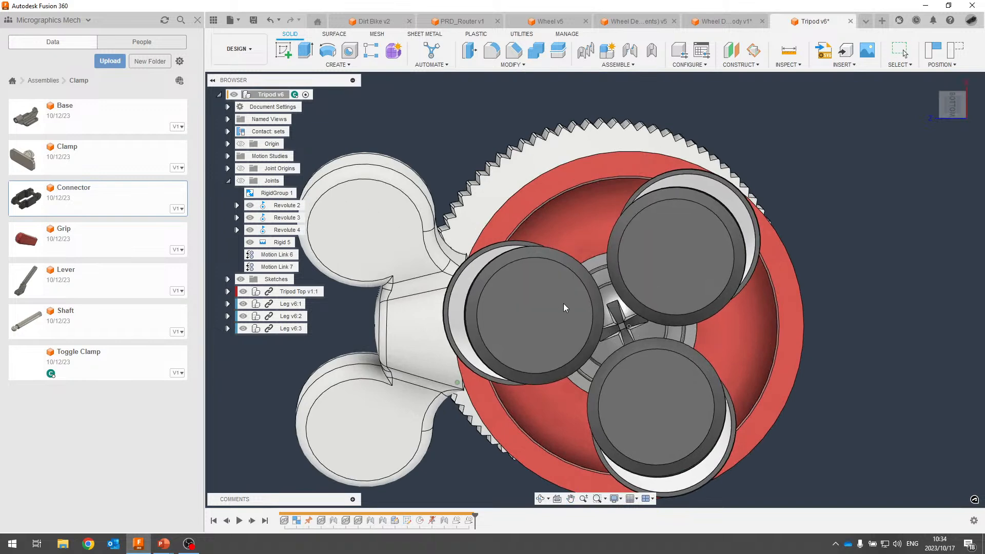
{"action": "left_click_drag", "start_coordinate": [563, 303], "coordinate": [620, 306]}
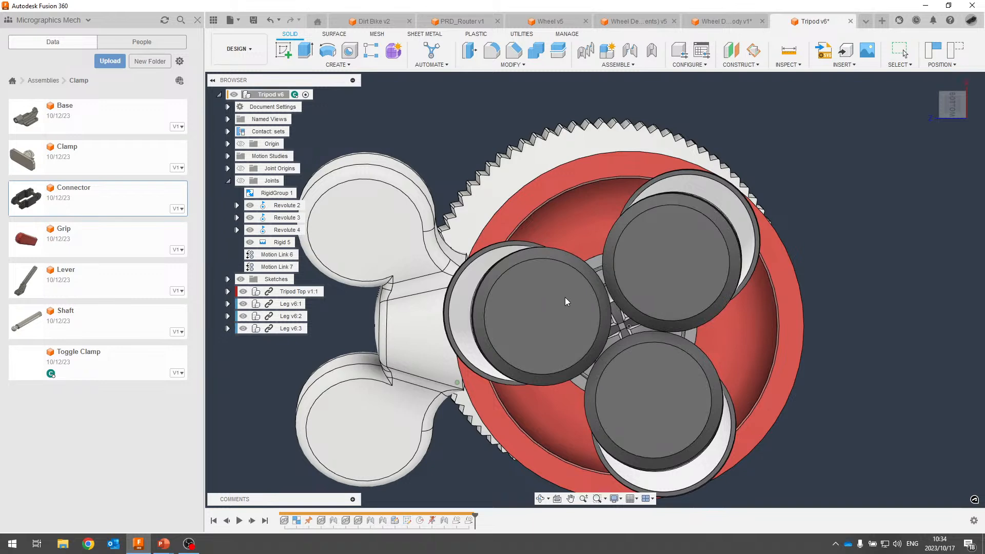
{"action": "scroll", "coordinate": [812, 288], "scroll_direction": "down", "scroll_amount": 3}
{"action": "middle_click_drag", "start_coordinate": [825, 284], "coordinate": [626, 379], "text": "shift"}
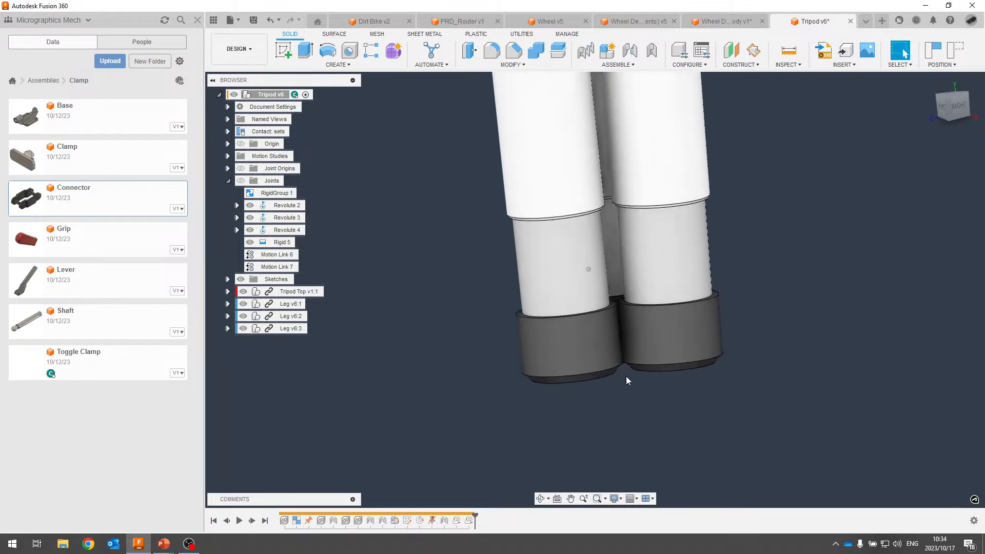
{"action": "scroll", "coordinate": [626, 380], "scroll_direction": "up", "scroll_amount": 8}
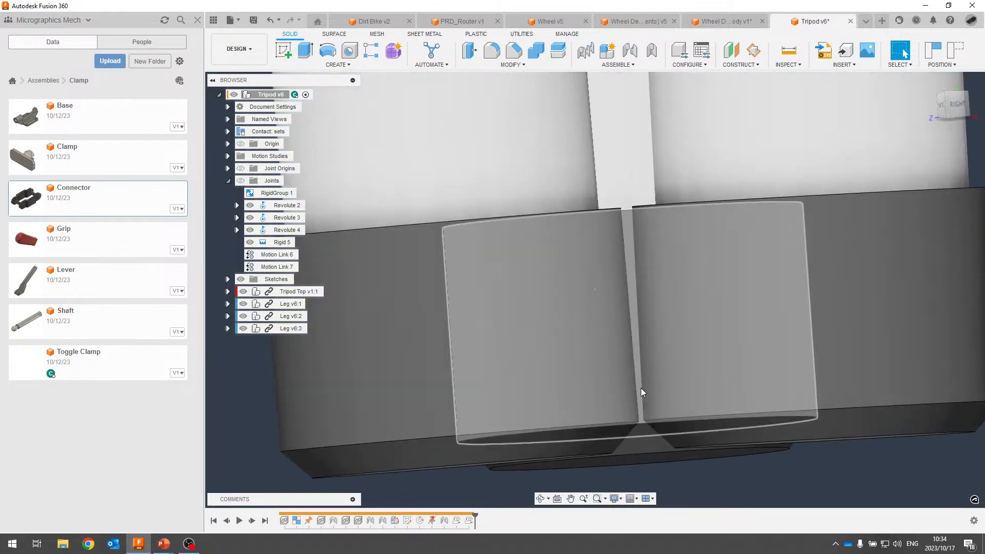
{"action": "scroll", "coordinate": [626, 356], "scroll_direction": "down", "scroll_amount": 4}
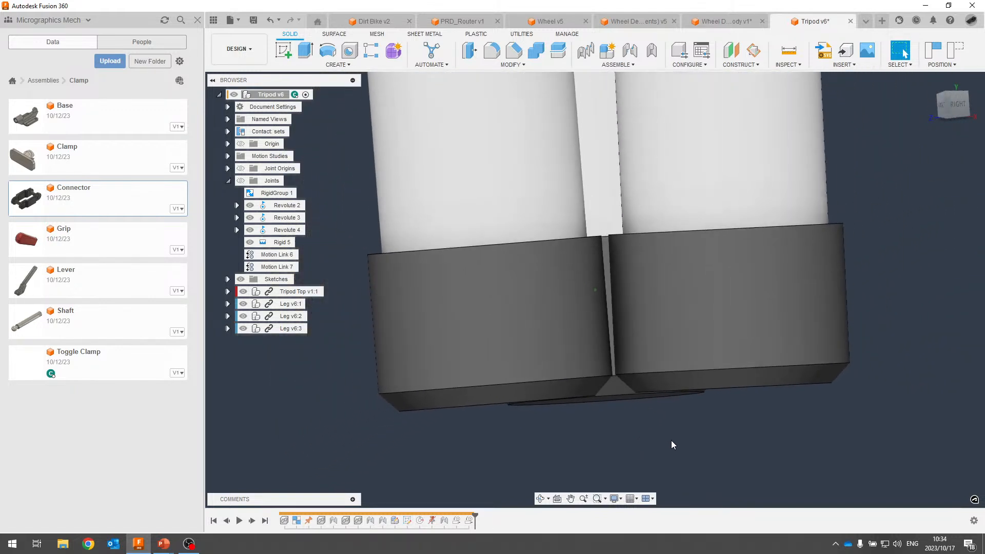
{"action": "middle_click_drag", "start_coordinate": [671, 443], "coordinate": [438, 228], "text": "shift"}
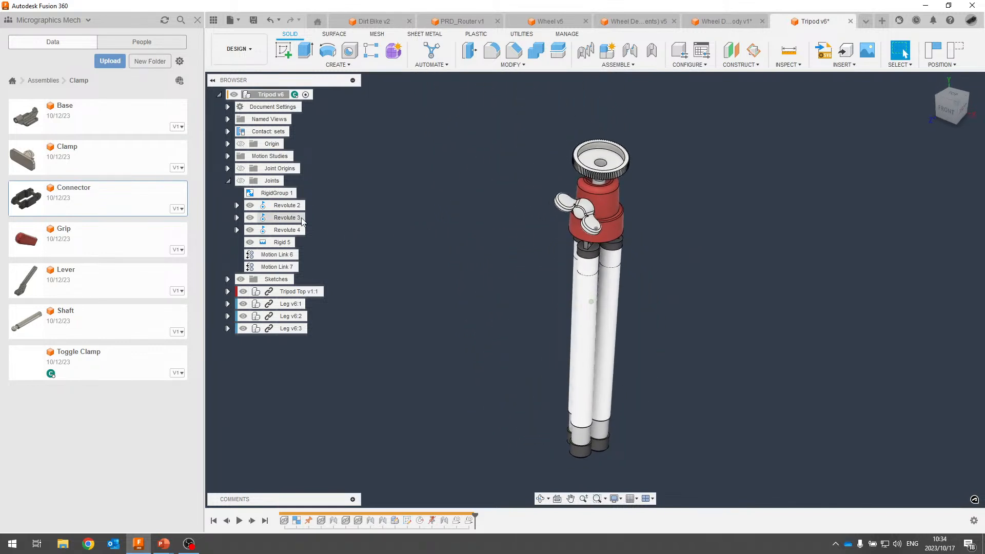
Collapse the Joints folder and expand Motion Studies to show MotionStudy-1.
{"action": "left_click", "coordinate": [618, 64]}
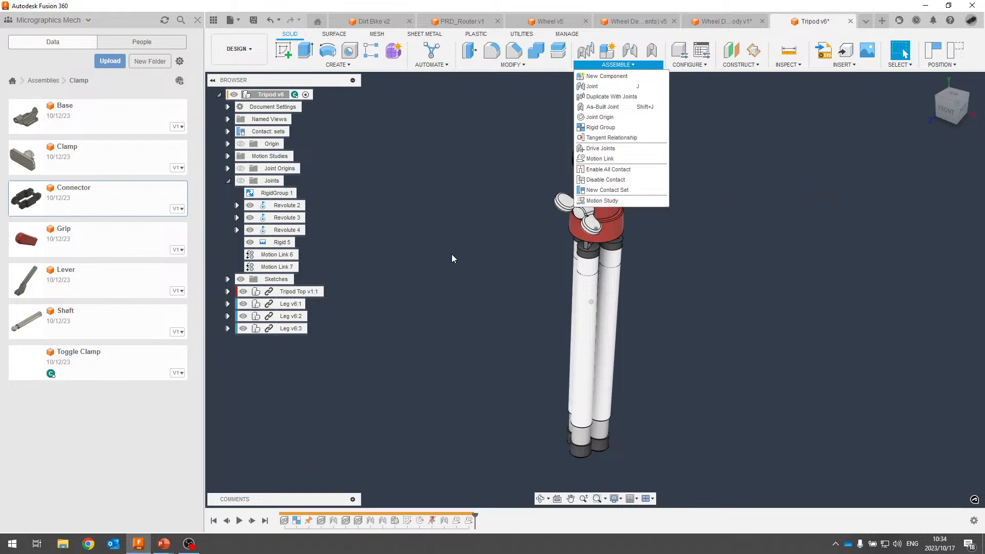
{"action": "left_click", "coordinate": [452, 270]}
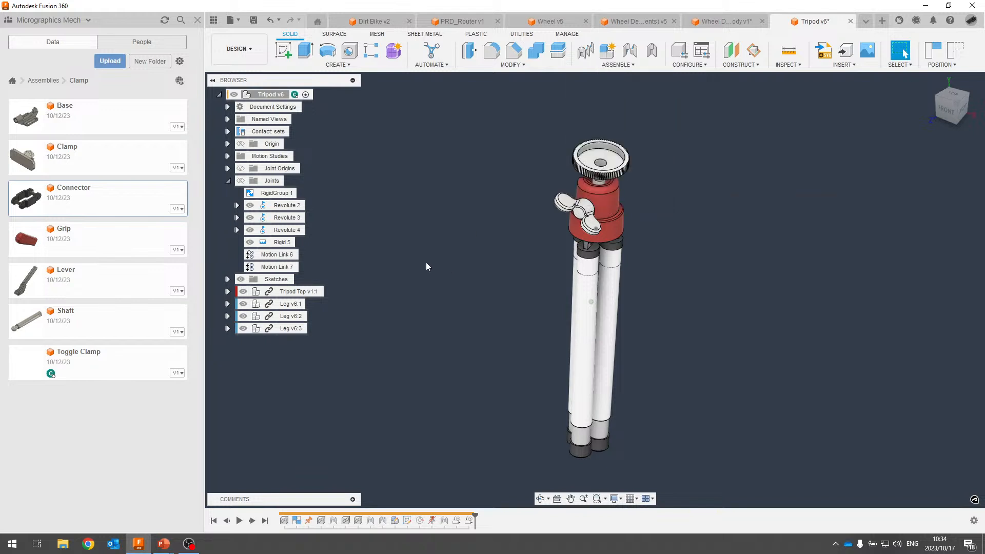
{"action": "left_click", "coordinate": [228, 181]}
{"action": "left_click", "coordinate": [229, 157]}
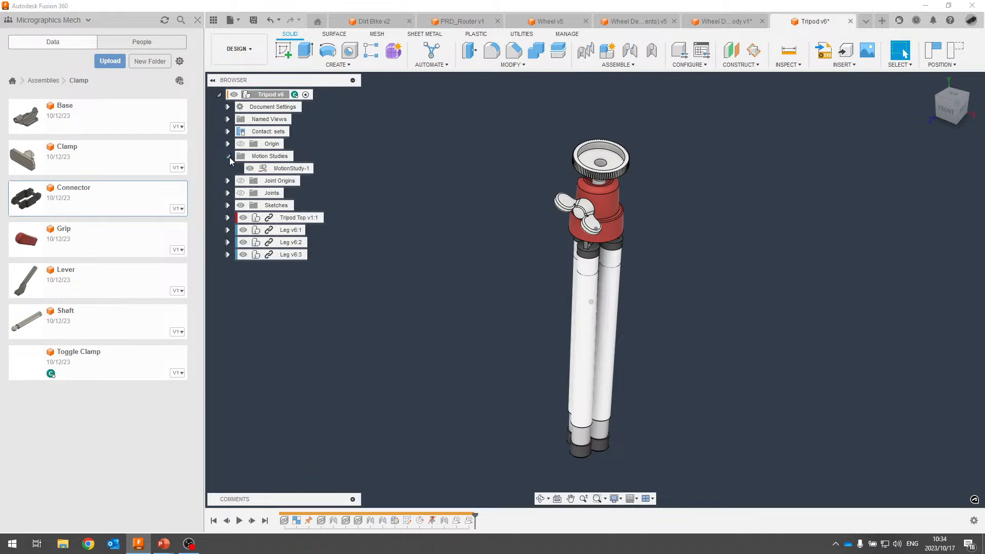
Open MotionStudy-1 for editing, enlarge its graph window and hide the data panel.
{"action": "right_click", "coordinate": [287, 168]}
{"action": "left_click", "coordinate": [308, 188]}
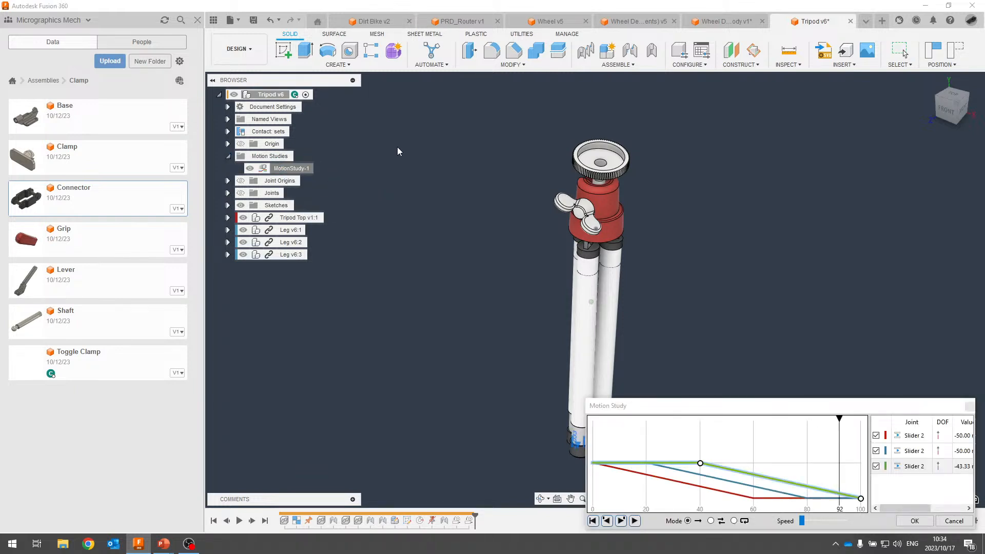
{"action": "left_click_drag", "start_coordinate": [732, 407], "coordinate": [460, 118]}
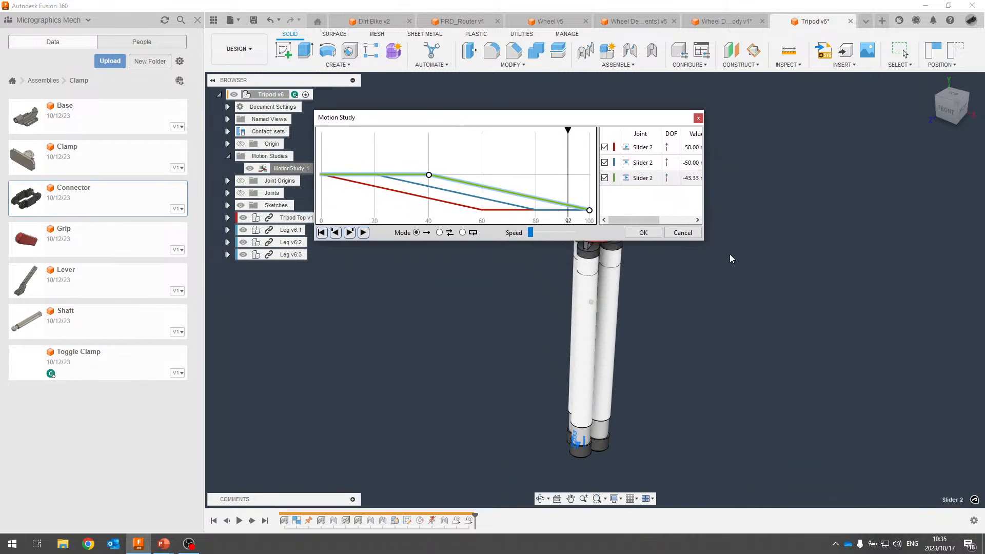
{"action": "left_click_drag", "start_coordinate": [705, 241], "coordinate": [812, 455]}
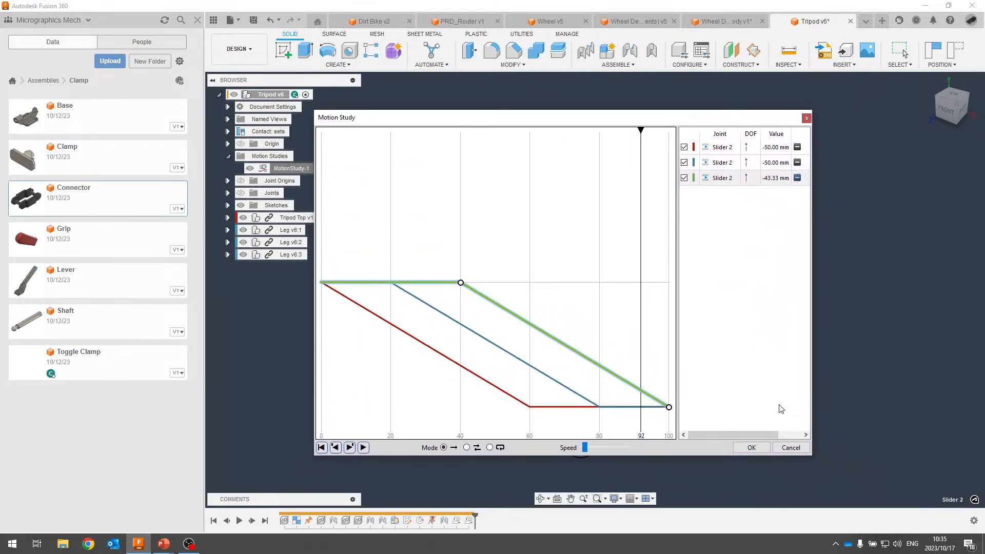
{"action": "left_click_drag", "start_coordinate": [464, 121], "coordinate": [183, 99]}
{"action": "left_click", "coordinate": [197, 19]}
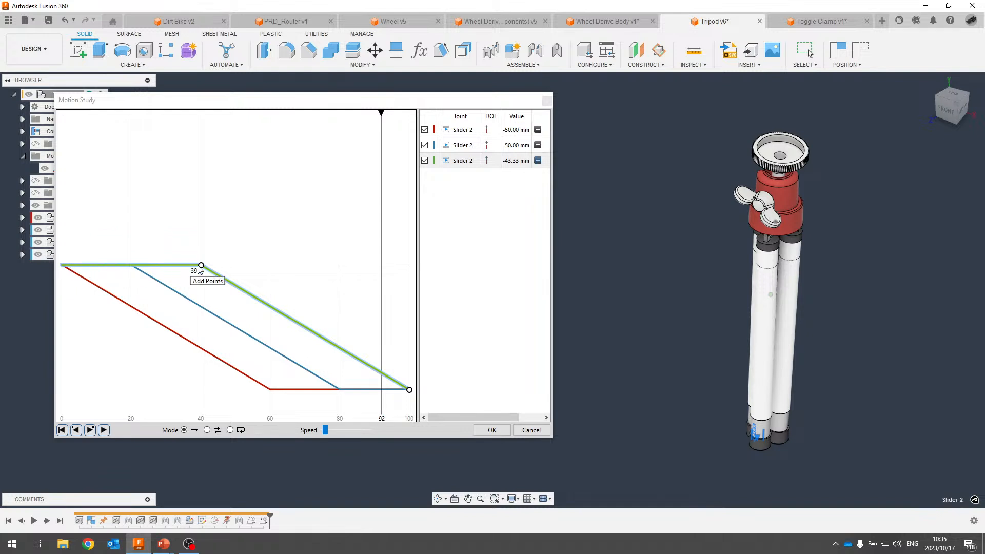
Jump to the red leg curve's point at 60, play back-and-forth, then cancel.
{"action": "left_click", "coordinate": [460, 132]}
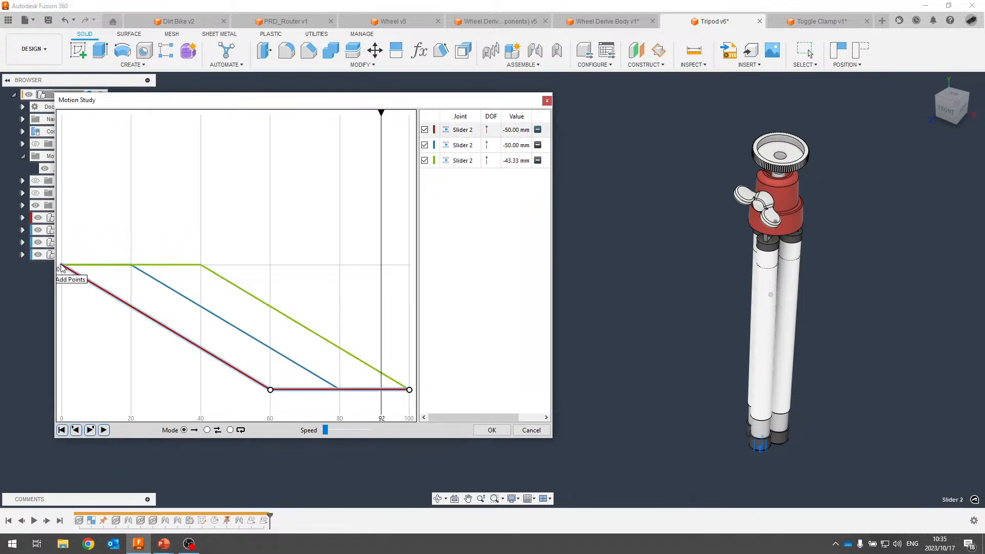
{"action": "left_click", "coordinate": [270, 390]}
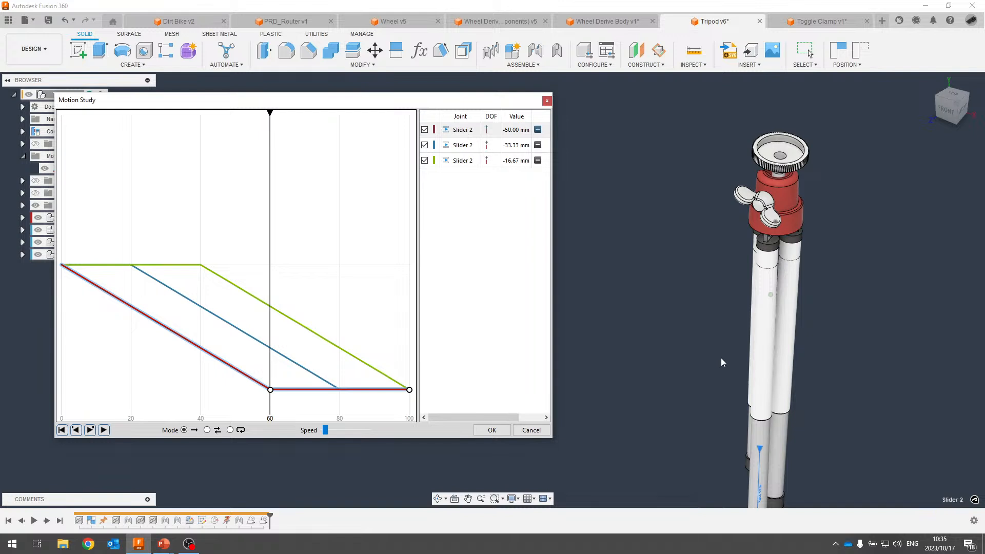
{"action": "middle_click_drag", "start_coordinate": [721, 362], "coordinate": [685, 244]}
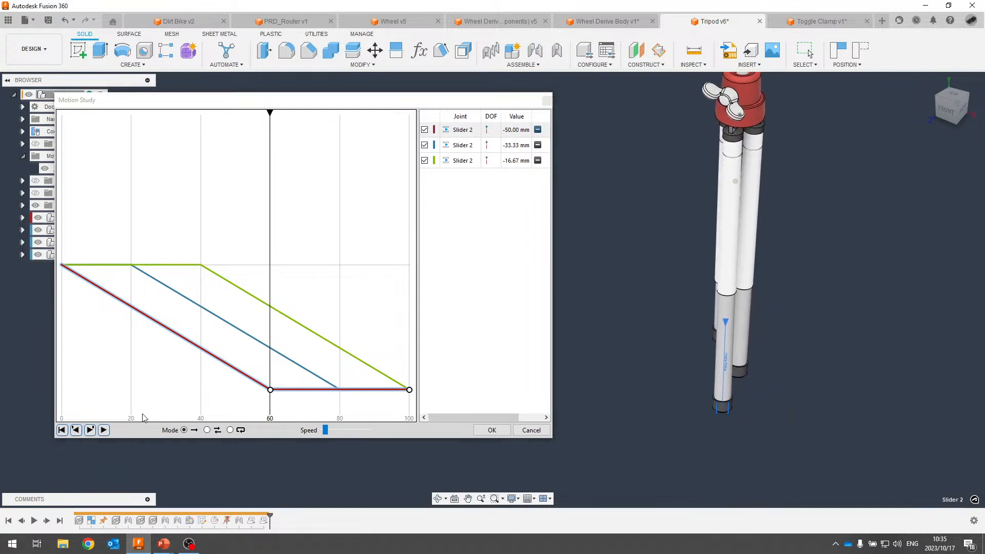
{"action": "left_click", "coordinate": [207, 430]}
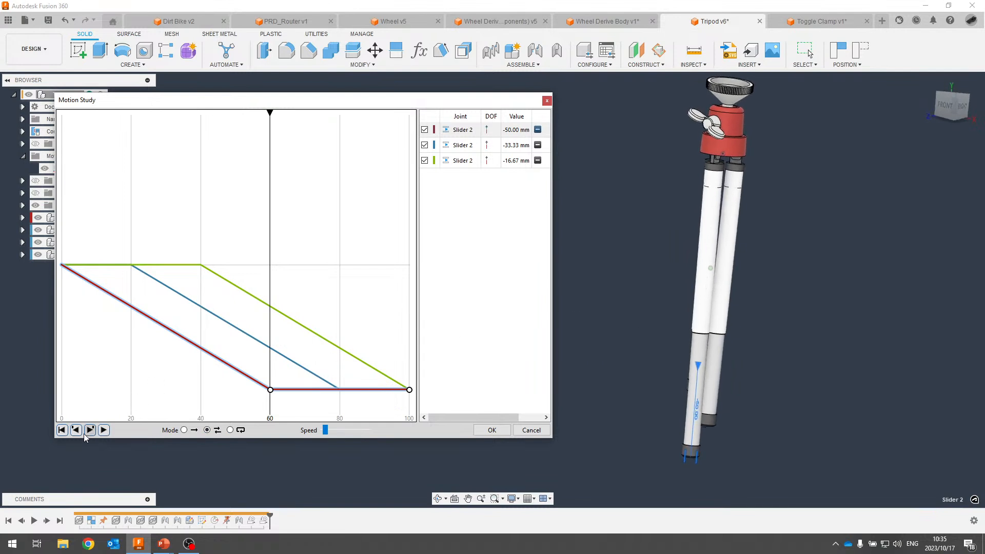
{"action": "left_click", "coordinate": [103, 431]}
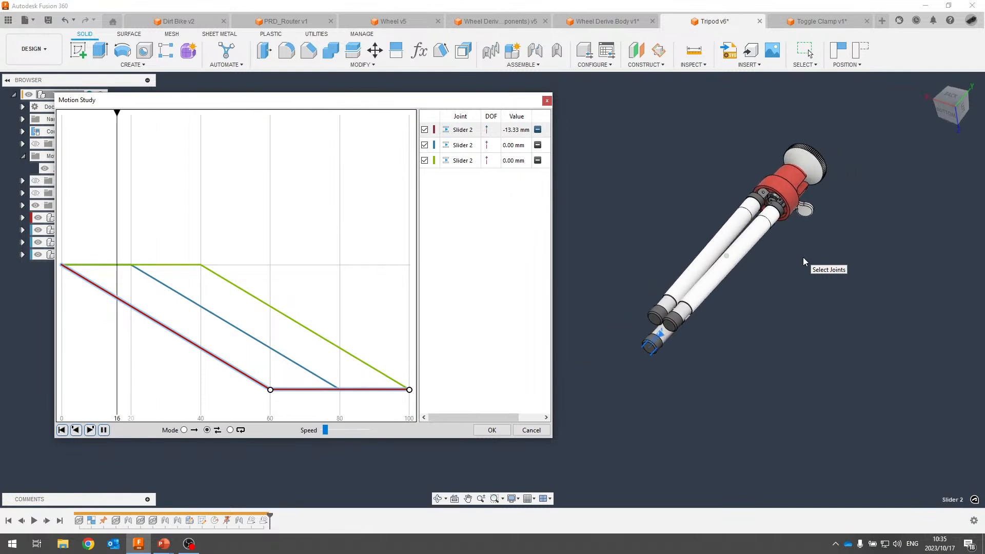
{"action": "left_click", "coordinate": [531, 430]}
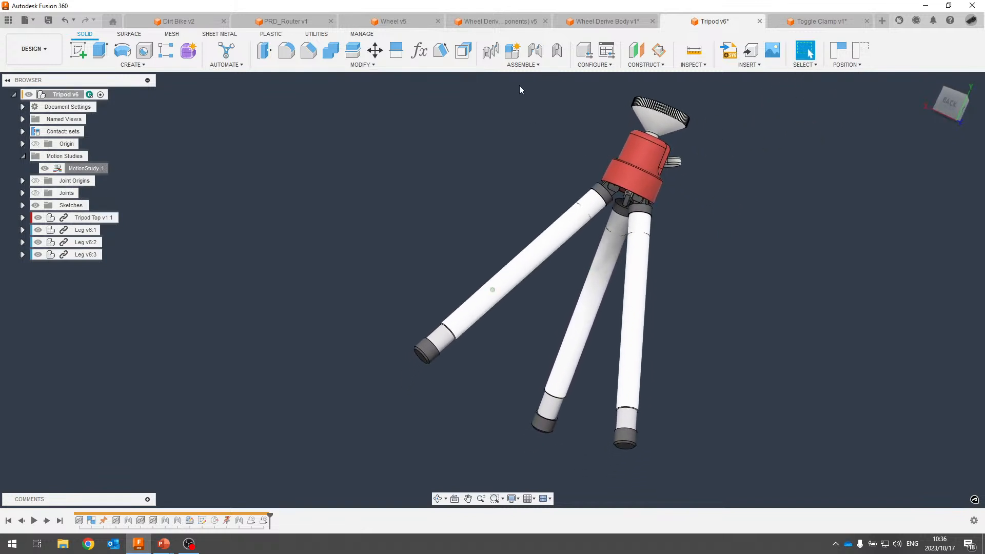
Reopen MotionStudy-1, play the leg animation at lowest speed, then cancel without saving.
{"action": "right_click", "coordinate": [67, 170]}
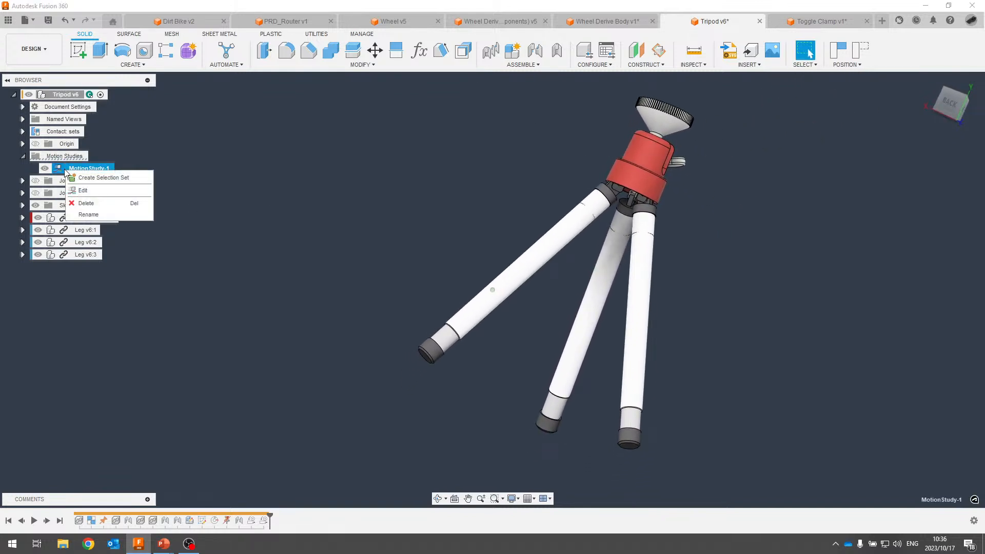
{"action": "left_click", "coordinate": [92, 190]}
{"action": "left_click_drag", "start_coordinate": [653, 203], "coordinate": [189, 77]}
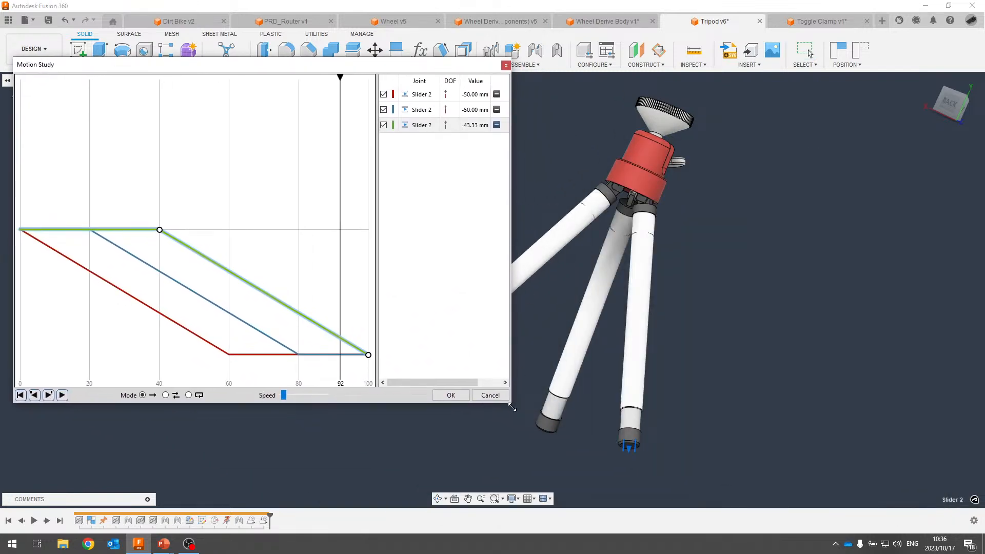
{"action": "left_click_drag", "start_coordinate": [513, 405], "coordinate": [445, 334]}
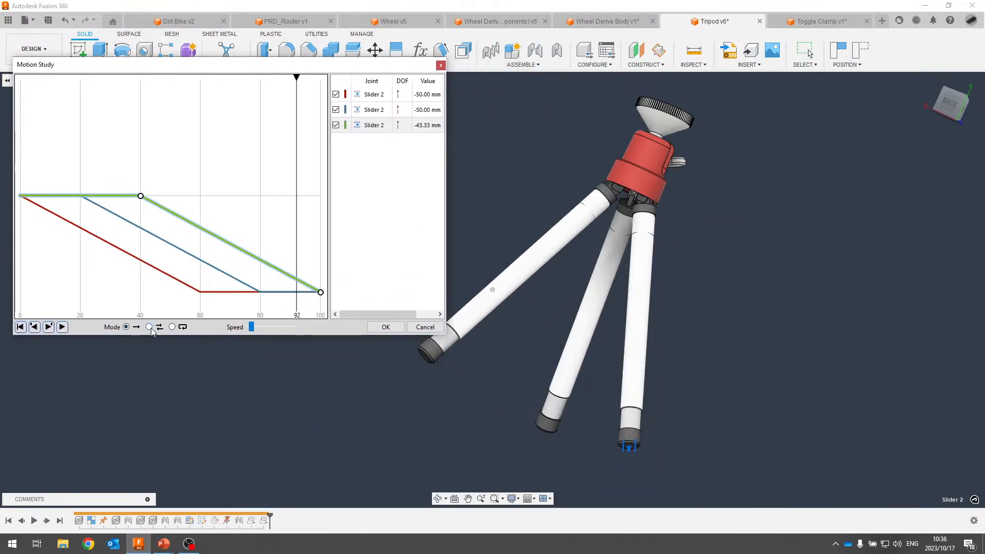
{"action": "left_click", "coordinate": [62, 327]}
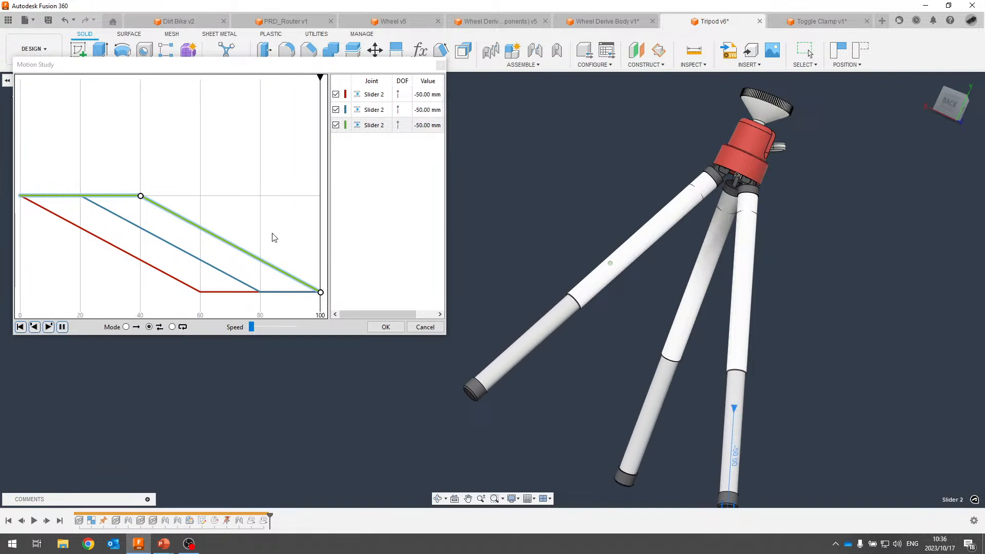
{"action": "left_click_drag", "start_coordinate": [251, 327], "coordinate": [248, 333]}
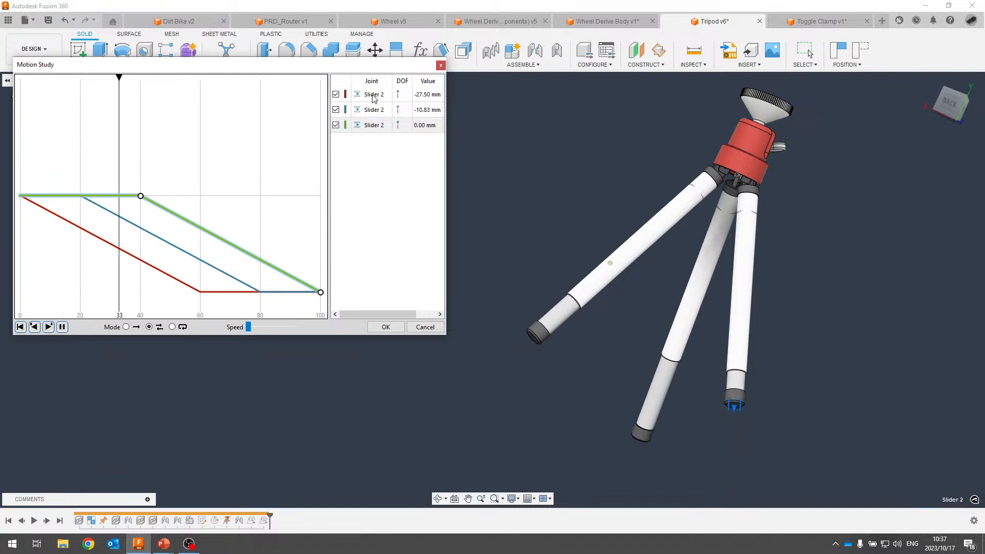
{"action": "left_click", "coordinate": [425, 328]}
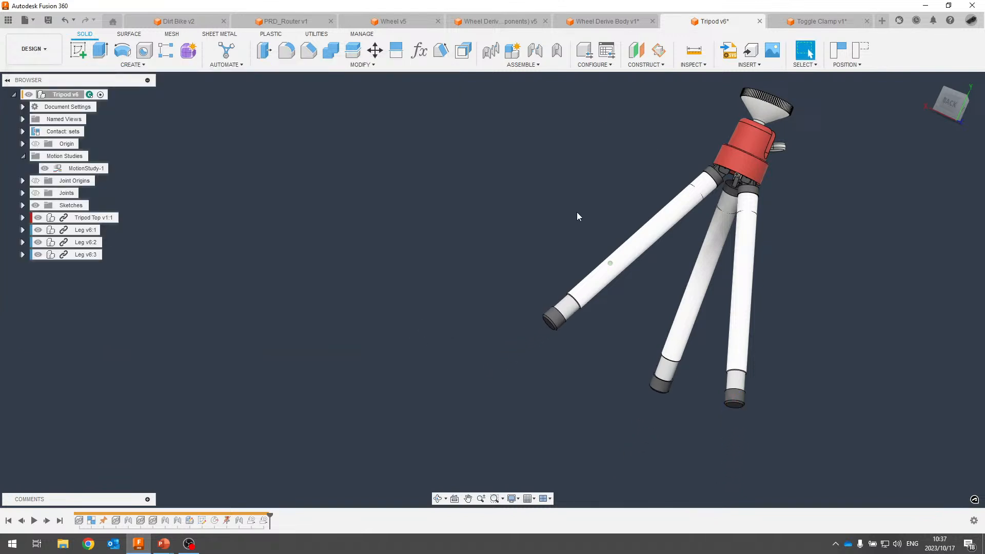
{"action": "middle_click_drag", "start_coordinate": [640, 215], "coordinate": [550, 272]}
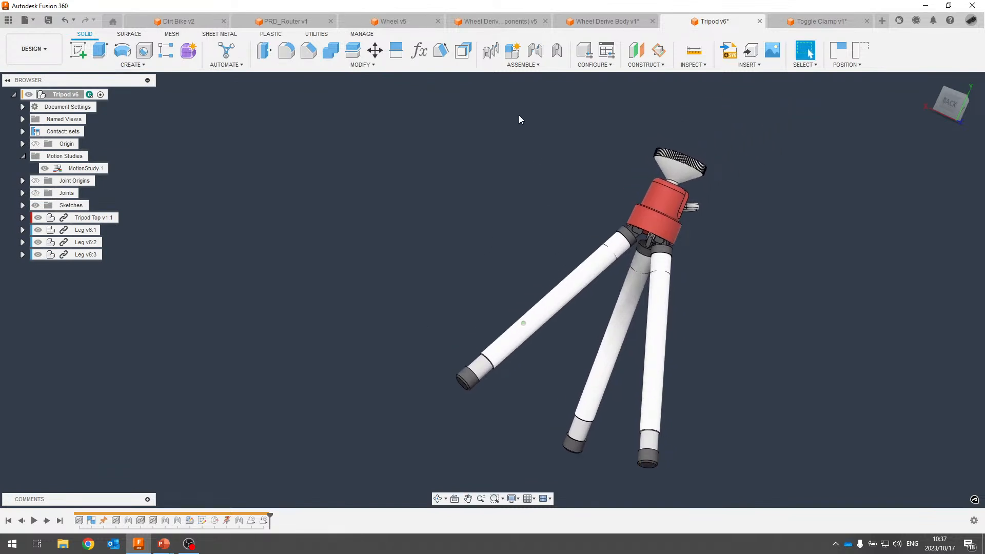
{"action": "left_click", "coordinate": [539, 66]}
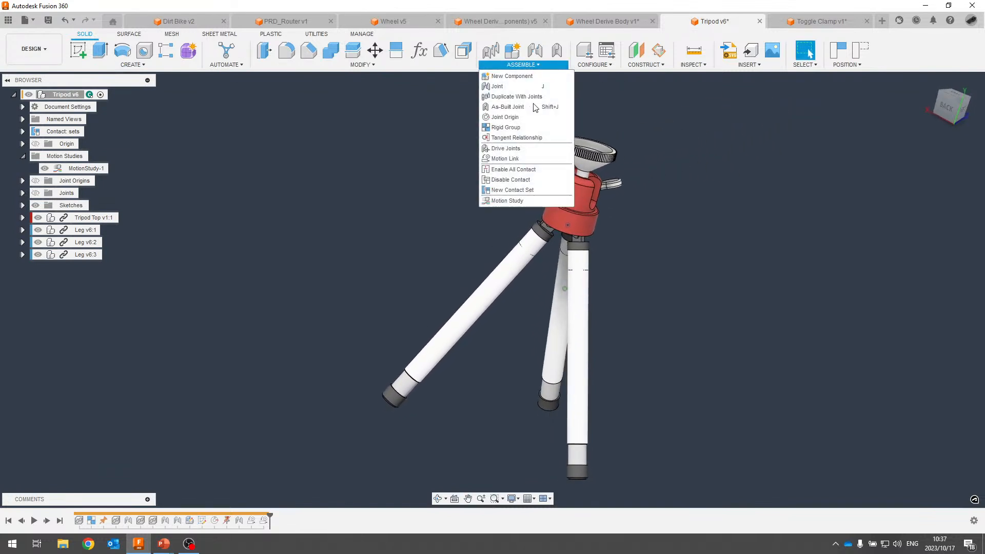
{"action": "left_click", "coordinate": [442, 267]}
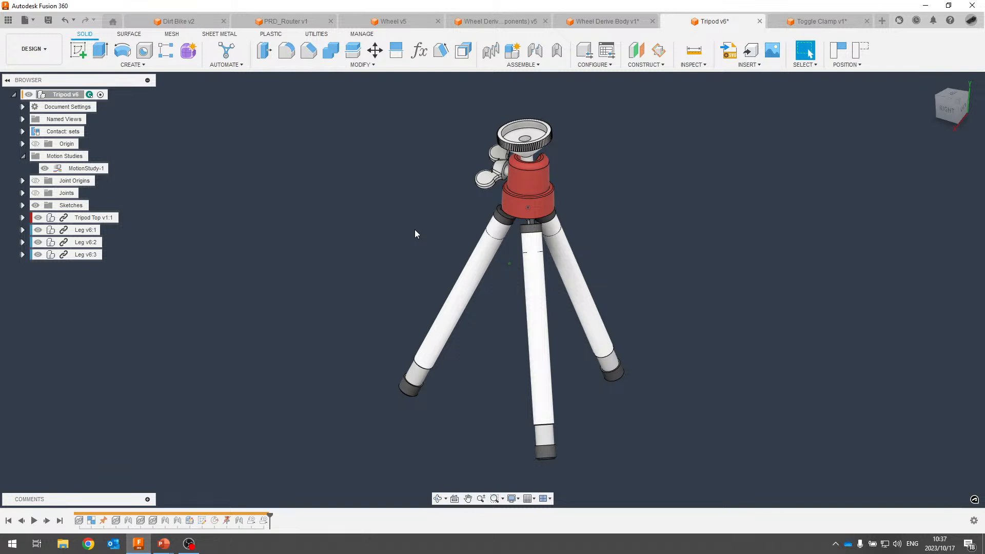
Switch back to the full-screen PowerPoint slide show with Alt+Tab.
{"action": "key", "text": "alt+Tab"}
{"action": "key", "text": "alt+Tab"}
{"action": "key", "text": "alt+Tab"}
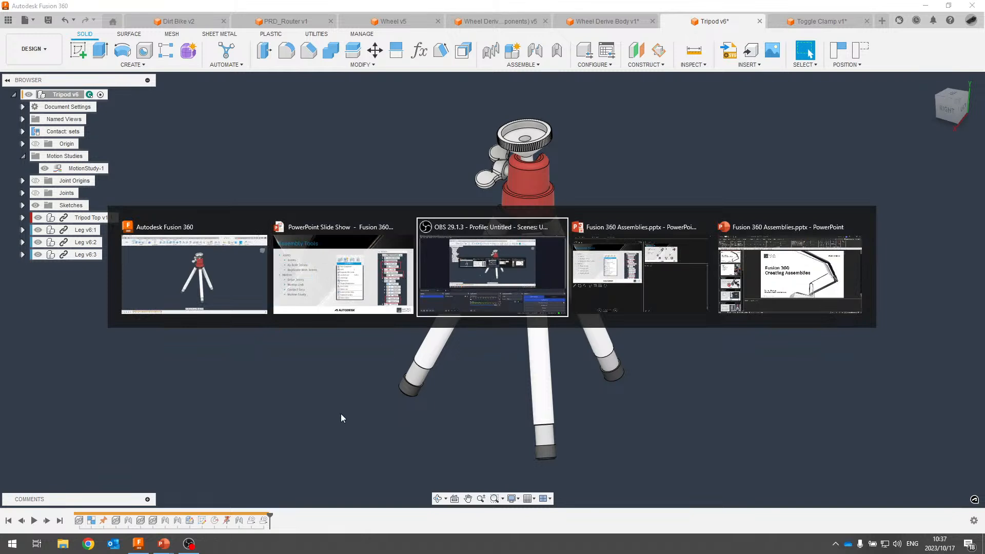
{"action": "key", "text": "alt+Tab"}
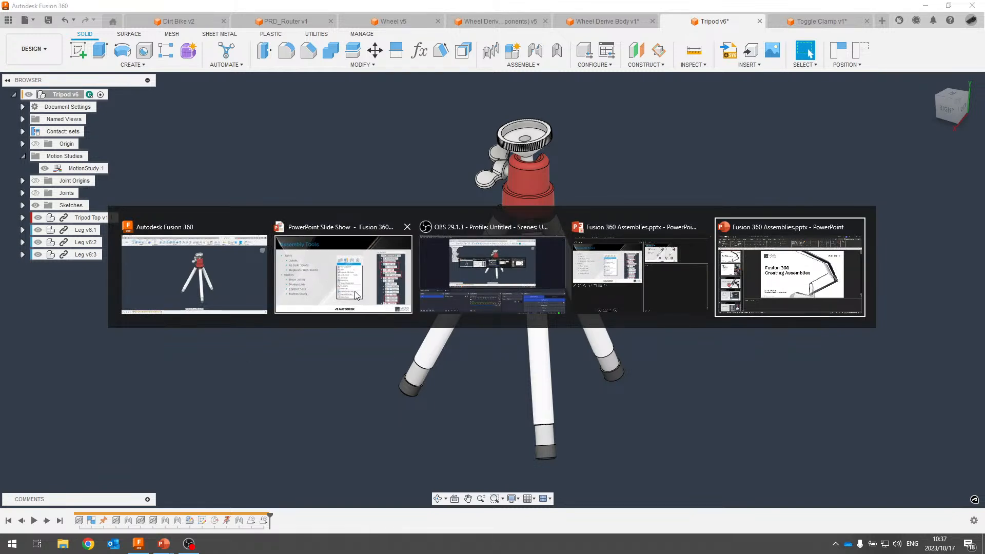
{"action": "left_click", "coordinate": [308, 277]}
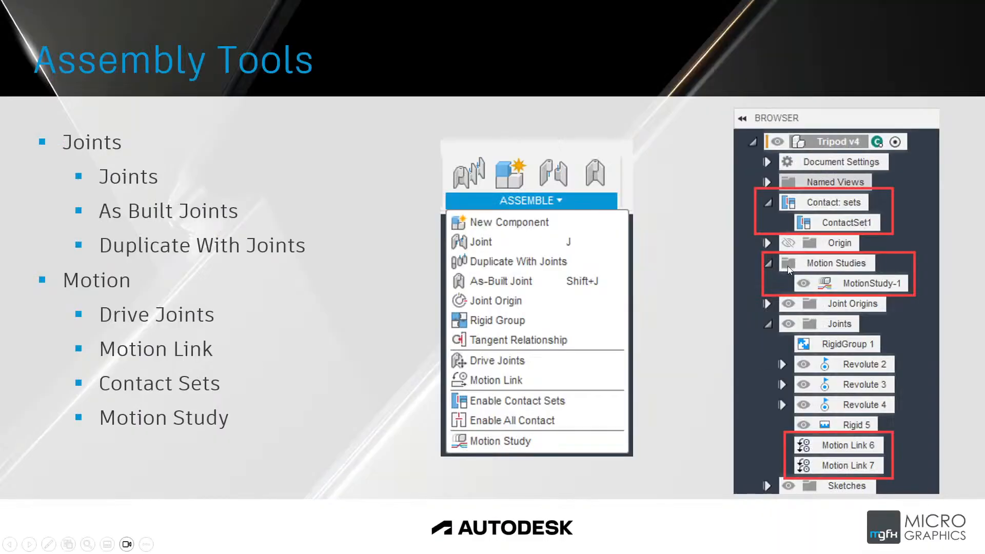
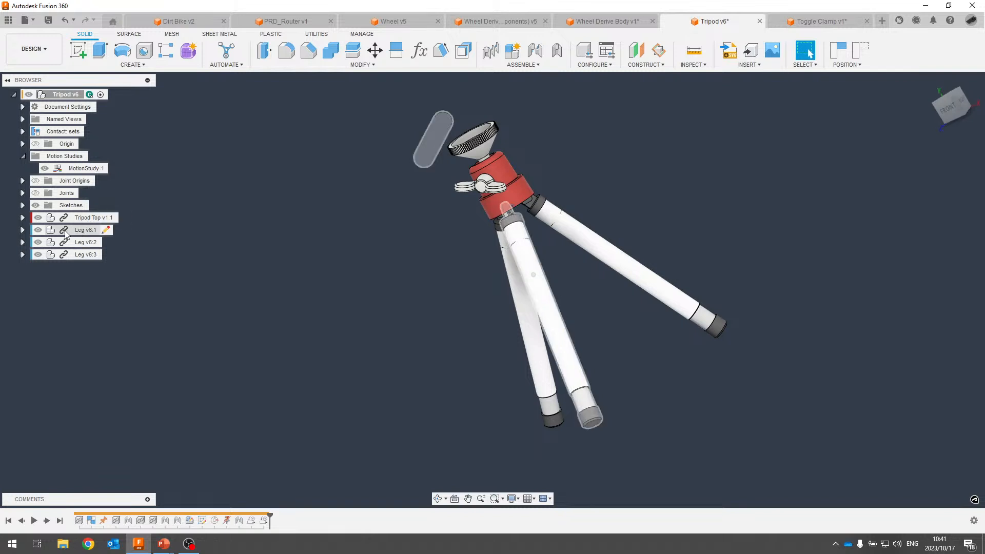
Edit Leg v6:1 in place, reverting the moved components to their previous positions.
{"action": "left_click", "coordinate": [108, 231]}
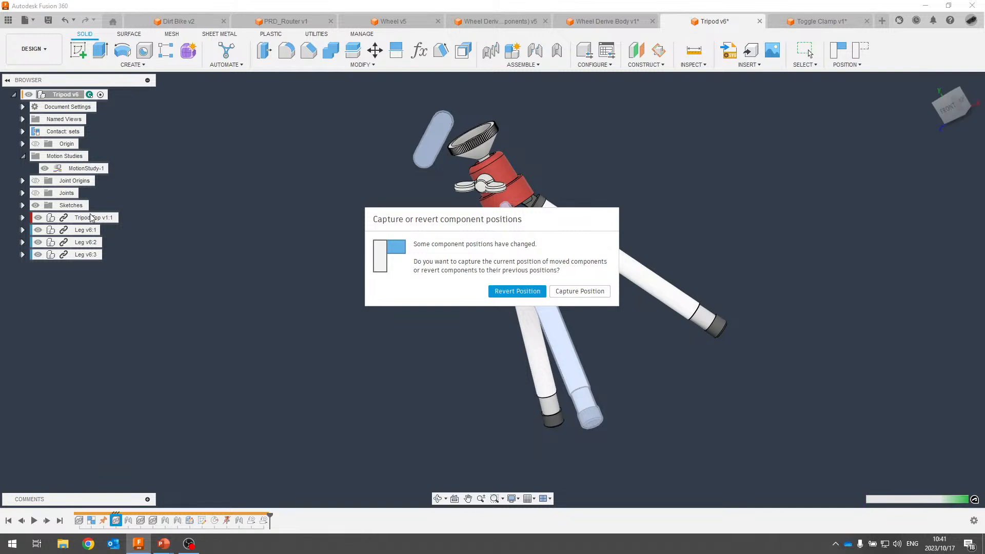
{"action": "left_click_drag", "start_coordinate": [468, 220], "coordinate": [421, 219]}
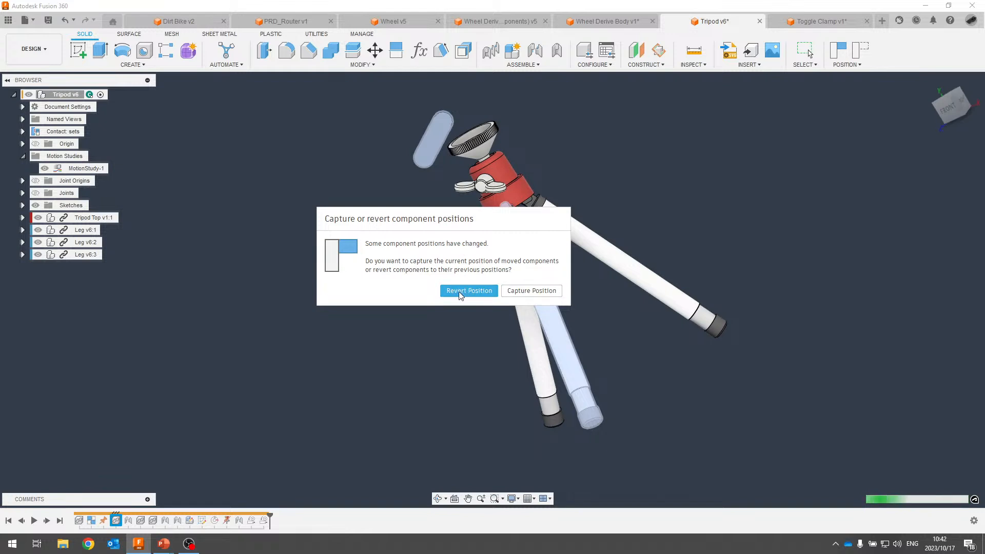
{"action": "left_click", "coordinate": [464, 290]}
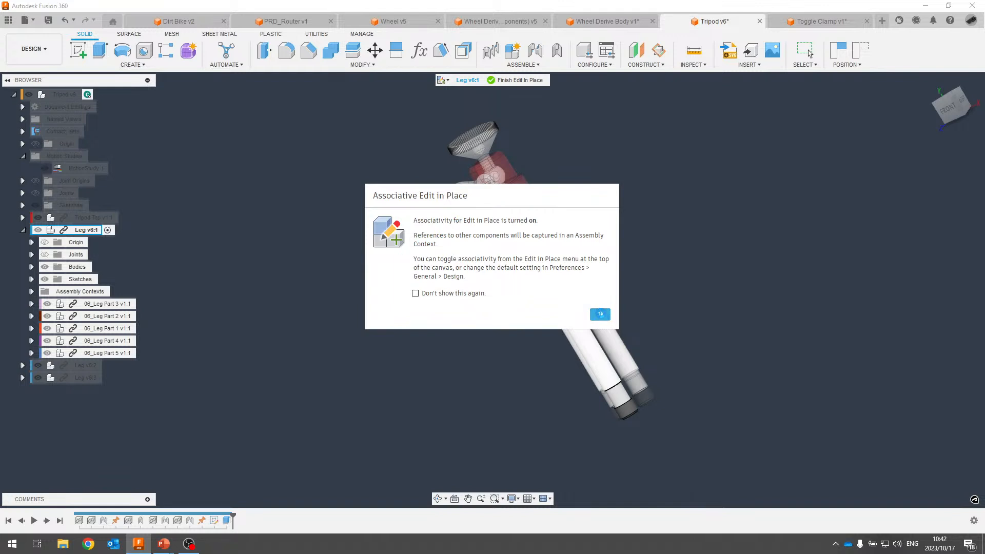
Accept the associativity notice, orbit around the leg and tripod, and expand Assembly Contexts.
{"action": "left_click", "coordinate": [600, 313]}
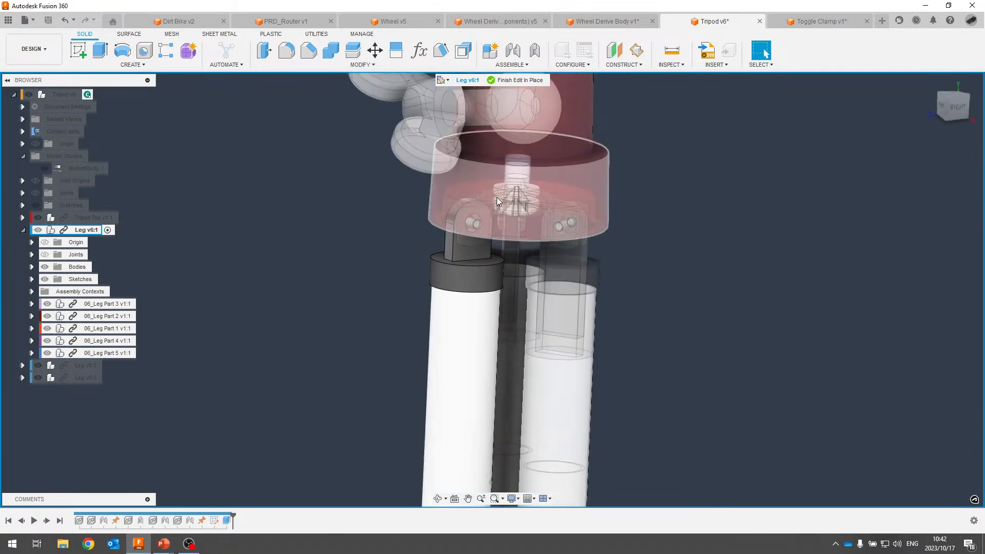
{"action": "scroll", "coordinate": [431, 233], "scroll_direction": "up", "scroll_amount": 8}
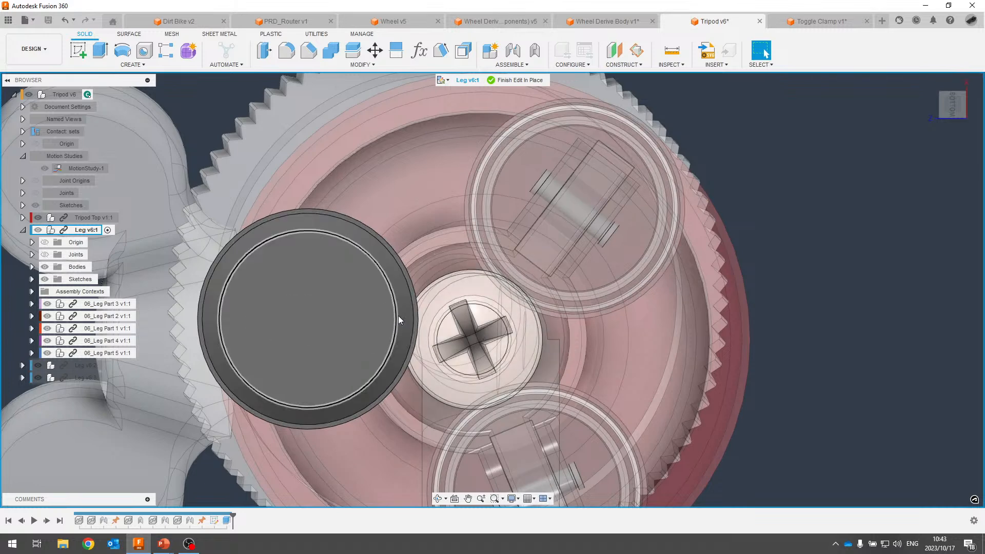
{"action": "middle_click_drag", "start_coordinate": [411, 275], "coordinate": [408, 274], "text": "shift"}
{"action": "scroll", "coordinate": [408, 274], "scroll_direction": "down", "scroll_amount": 1}
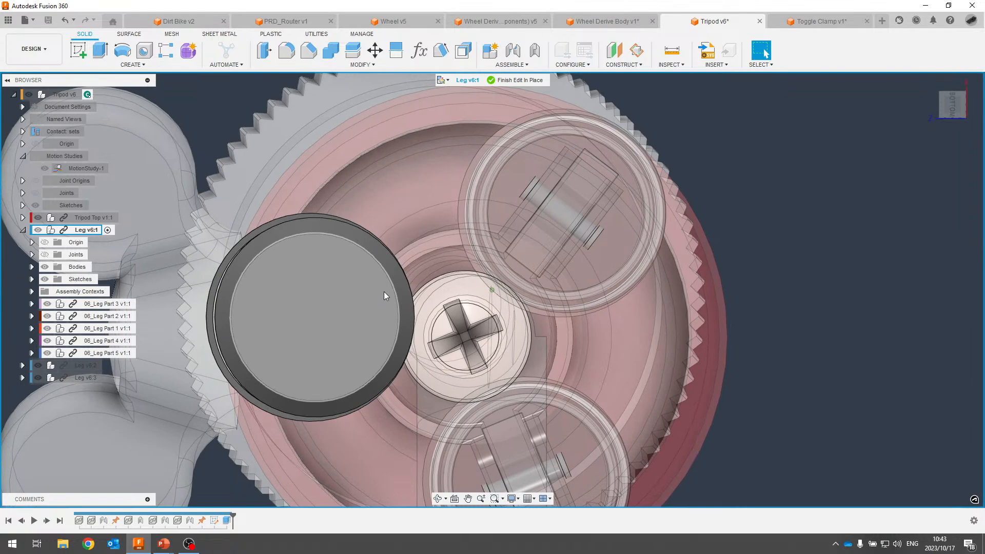
{"action": "middle_click_drag", "start_coordinate": [384, 292], "coordinate": [235, 248], "text": "shift"}
{"action": "scroll", "coordinate": [337, 284], "scroll_direction": "down", "scroll_amount": 5}
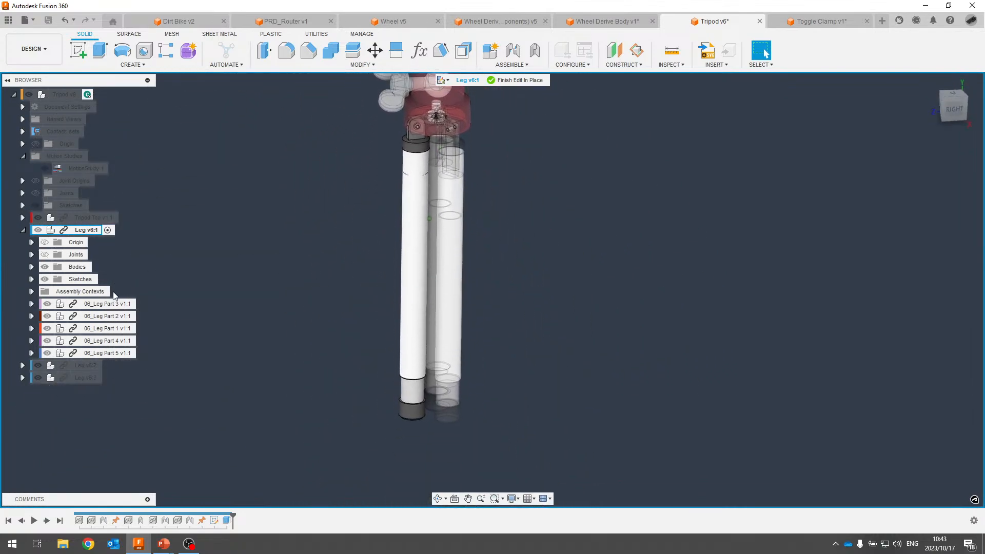
{"action": "middle_click_drag", "start_coordinate": [392, 165], "coordinate": [429, 231], "text": "shift"}
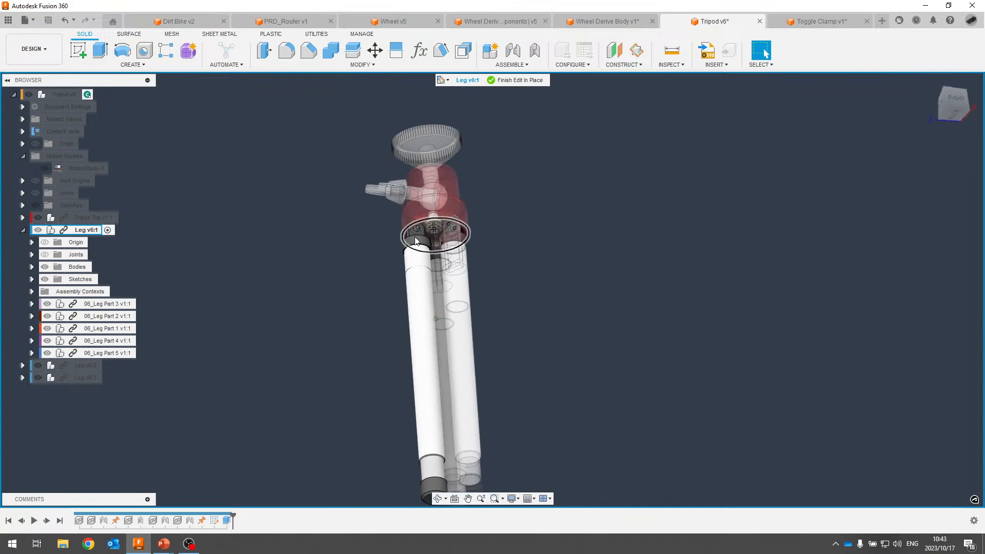
{"action": "scroll", "coordinate": [450, 313], "scroll_direction": "down", "scroll_amount": 2}
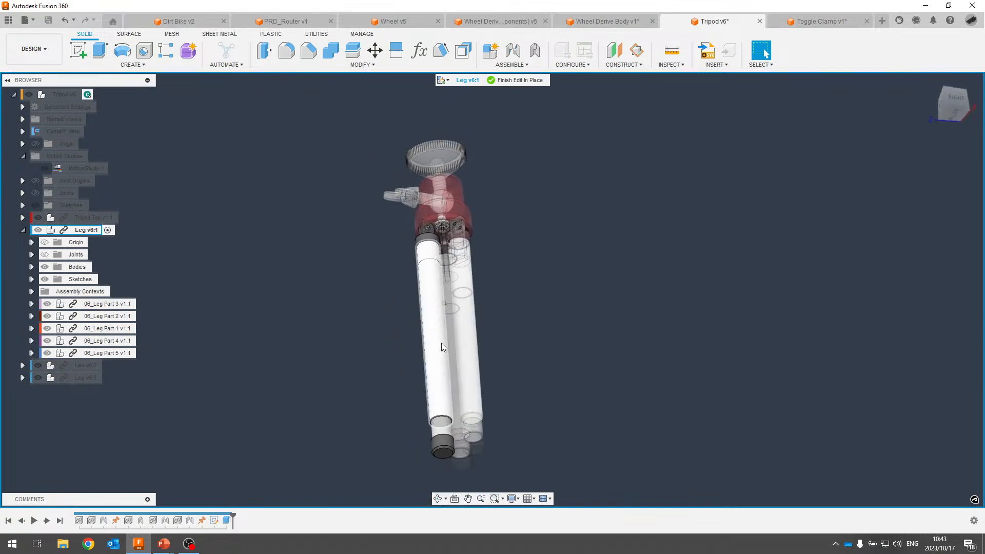
{"action": "middle_click_drag", "start_coordinate": [441, 343], "coordinate": [435, 286], "text": "shift"}
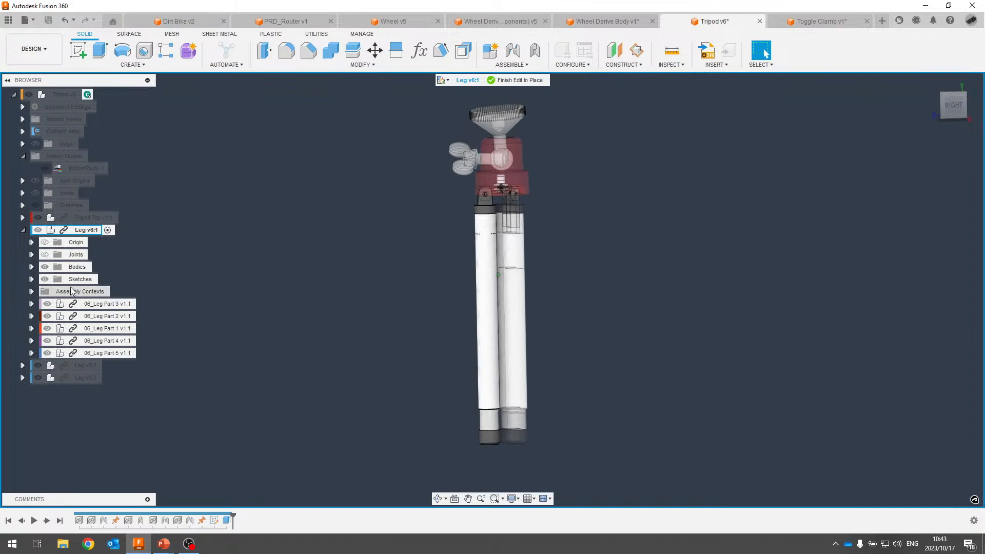
{"action": "left_click", "coordinate": [31, 292]}
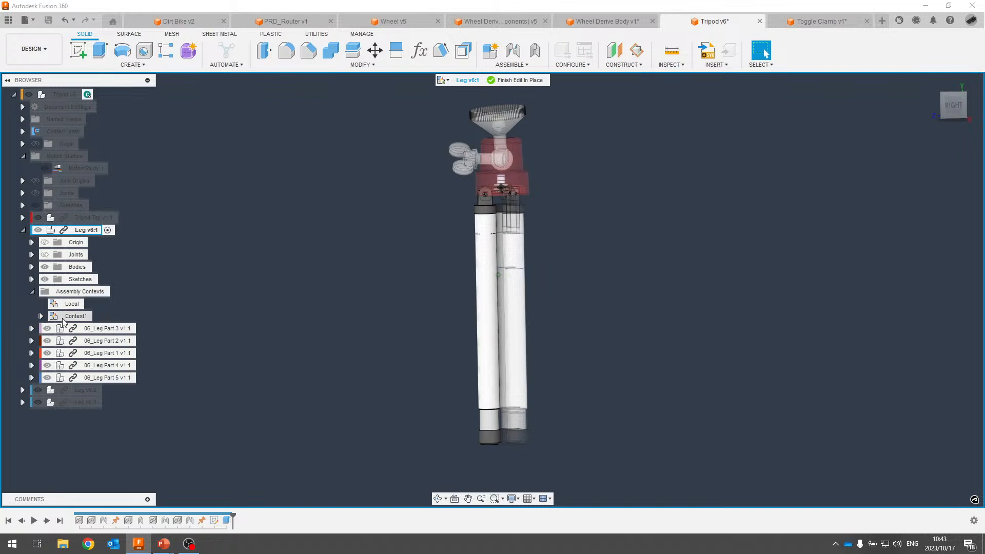
Activate Context1 so the leg appears in its position within the ghosted tripod.
{"action": "left_click", "coordinate": [78, 315]}
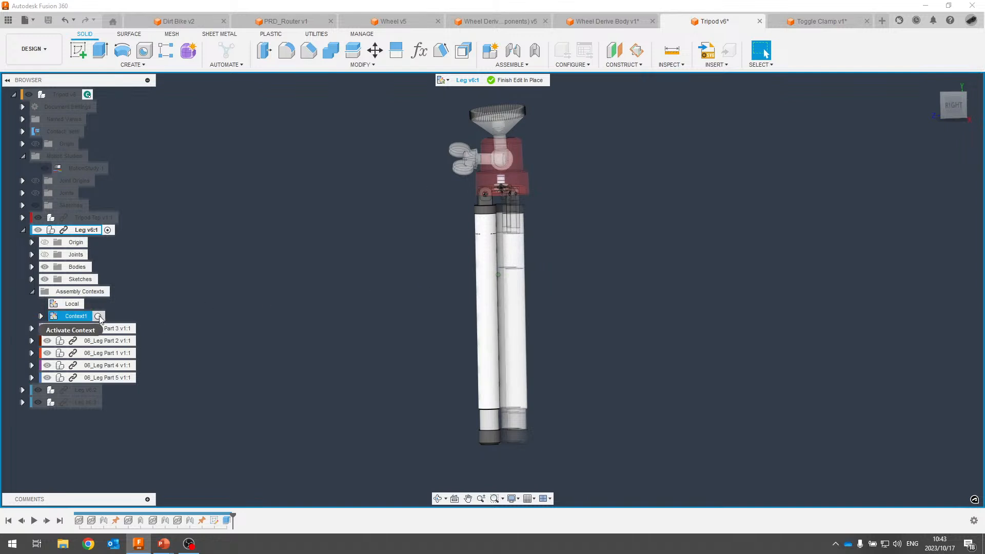
{"action": "left_click", "coordinate": [99, 316]}
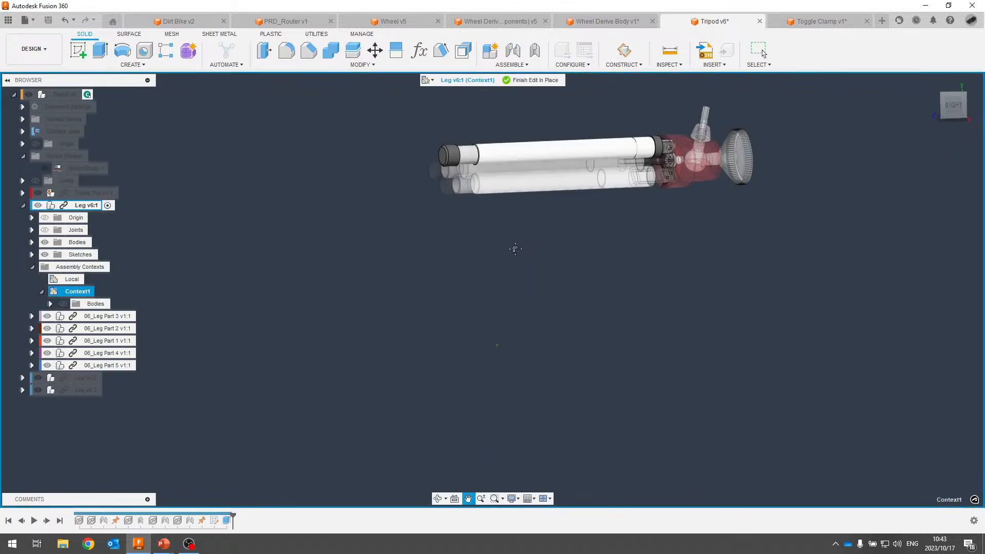
{"action": "middle_click_drag", "start_coordinate": [515, 249], "coordinate": [518, 255]}
{"action": "scroll", "coordinate": [536, 234], "scroll_direction": "up", "scroll_amount": 2}
{"action": "middle_click_drag", "start_coordinate": [544, 224], "coordinate": [560, 168], "text": "shift"}
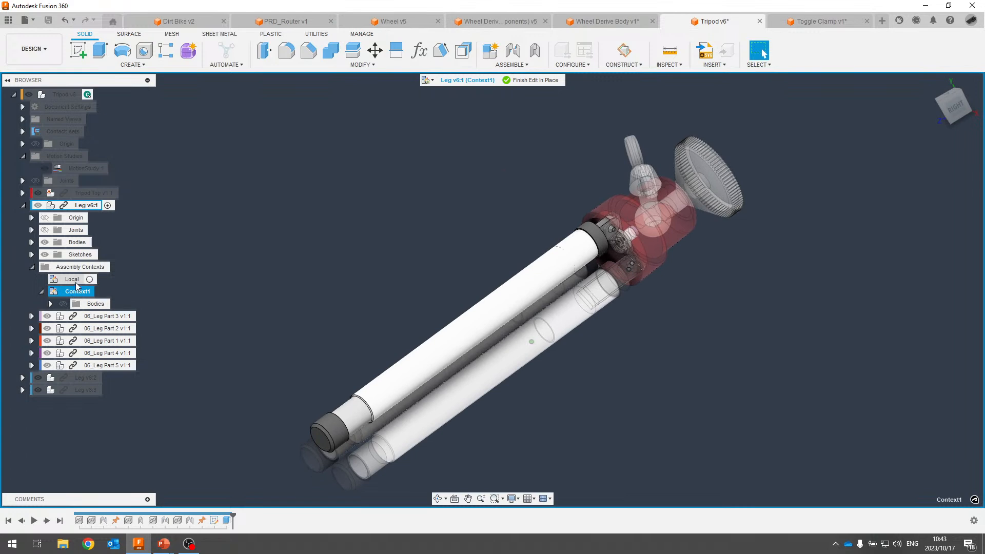
Activate the Local context to show the leg alone with its origin planes and axes.
{"action": "left_click", "coordinate": [89, 280]}
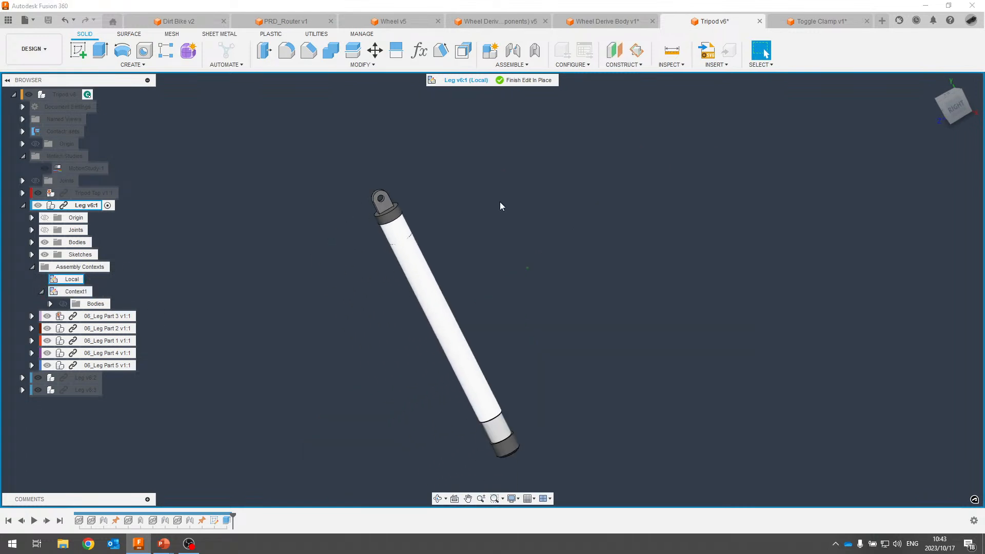
{"action": "left_click", "coordinate": [45, 218]}
{"action": "scroll", "coordinate": [460, 401], "scroll_direction": "up", "scroll_amount": 4}
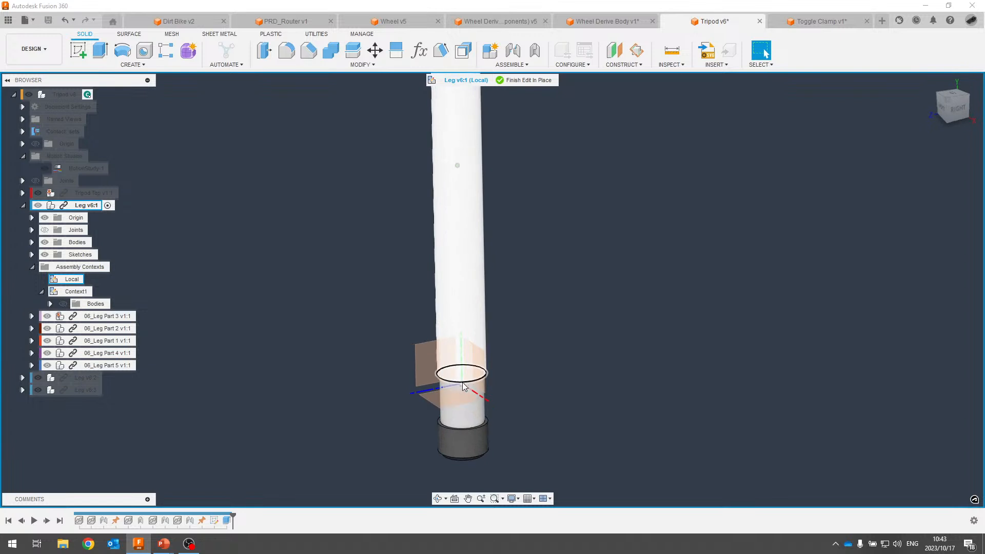
{"action": "scroll", "coordinate": [465, 380], "scroll_direction": "down", "scroll_amount": 4}
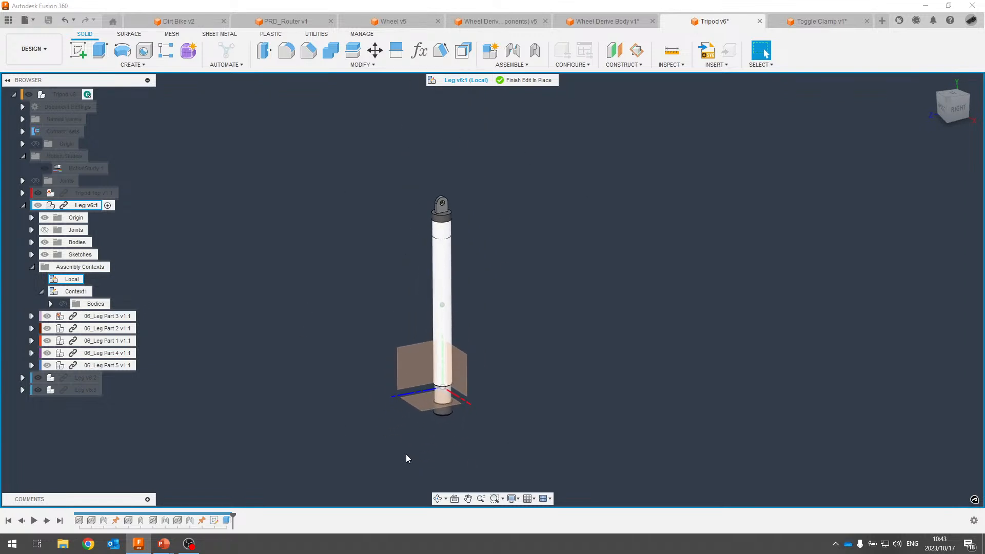
{"action": "scroll", "coordinate": [368, 161], "scroll_direction": "up", "scroll_amount": 1}
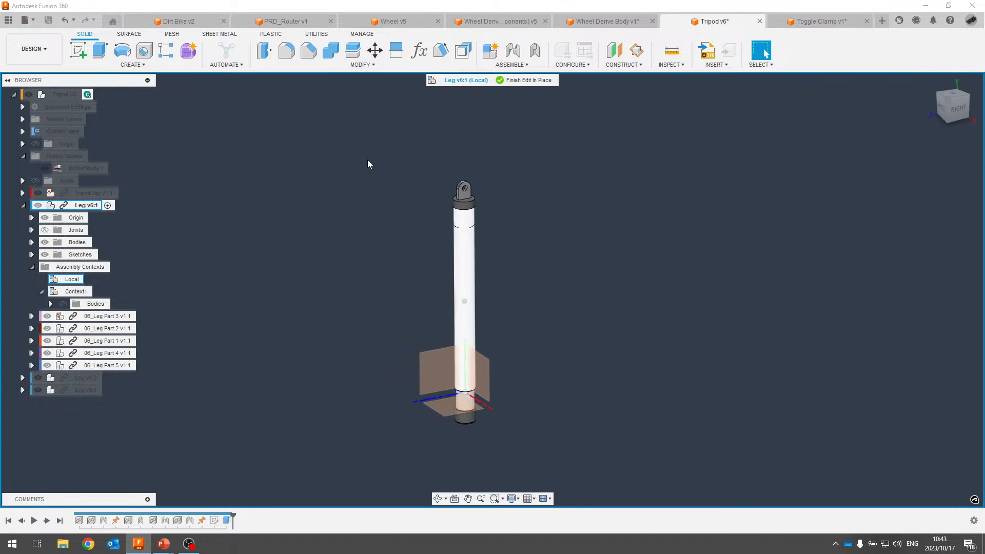
{"action": "scroll", "coordinate": [460, 164], "scroll_direction": "up", "scroll_amount": 4}
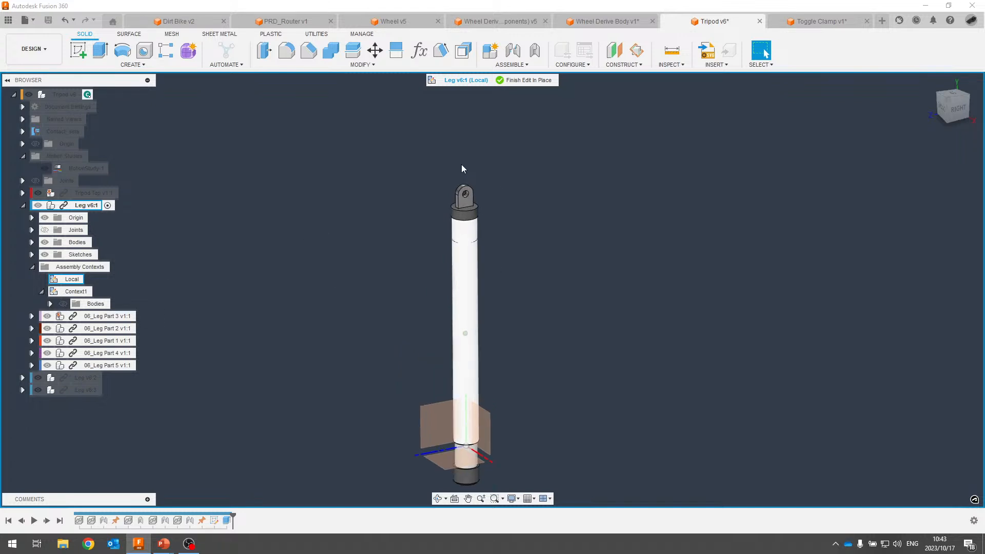
{"action": "scroll", "coordinate": [448, 281], "scroll_direction": "down", "scroll_amount": 3}
{"action": "middle_click_drag", "start_coordinate": [395, 308], "coordinate": [433, 211]}
{"action": "scroll", "coordinate": [433, 210], "scroll_direction": "down", "scroll_amount": 2}
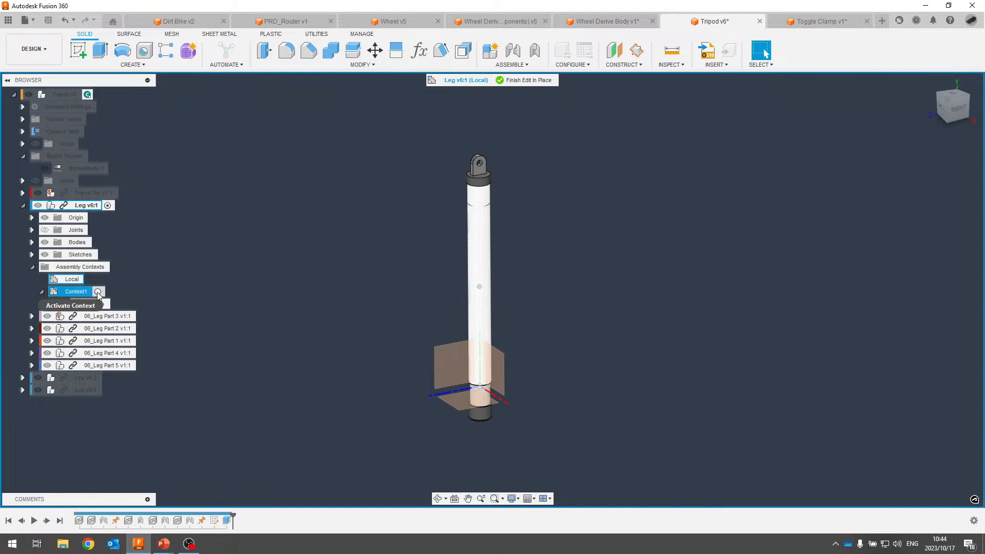
Reactivate Context1 to show the leg in its assembly position, briefly checking the slide show.
{"action": "left_click", "coordinate": [96, 291]}
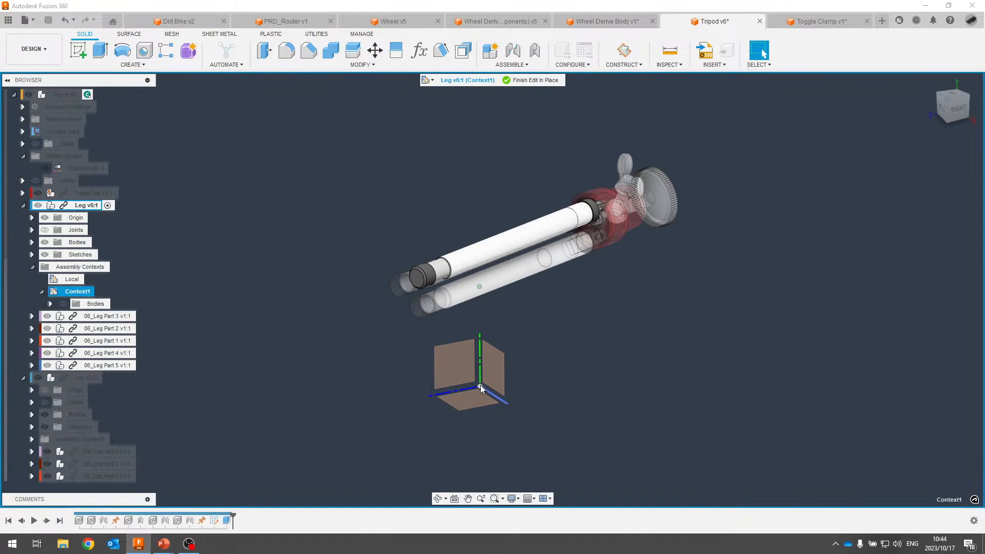
{"action": "scroll", "coordinate": [473, 218], "scroll_direction": "up", "scroll_amount": 4}
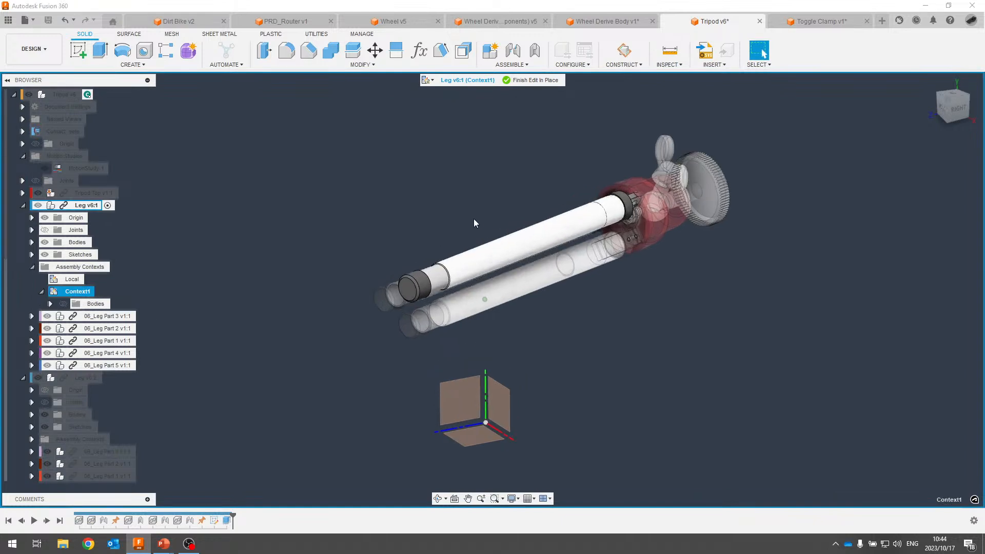
{"action": "middle_click_drag", "start_coordinate": [519, 177], "coordinate": [250, 171]}
{"action": "scroll", "coordinate": [251, 171], "scroll_direction": "down", "scroll_amount": 1}
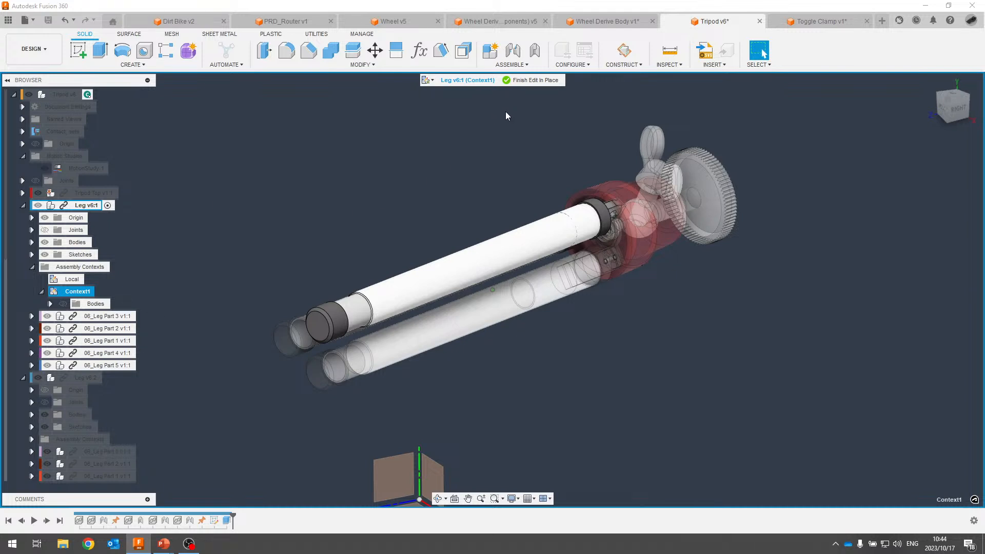
{"action": "key", "text": "alt+Tab"}
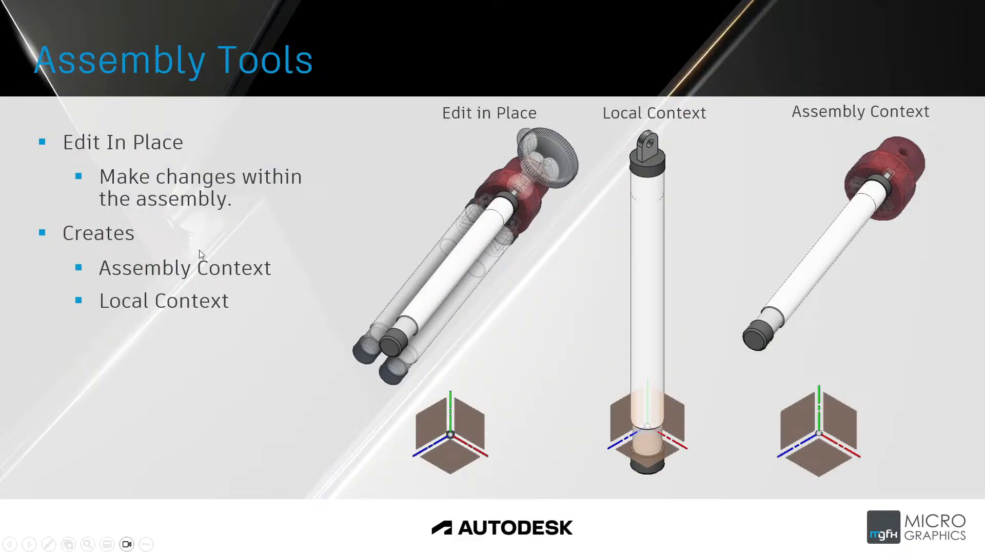
{"action": "key", "text": "alt+Tab"}
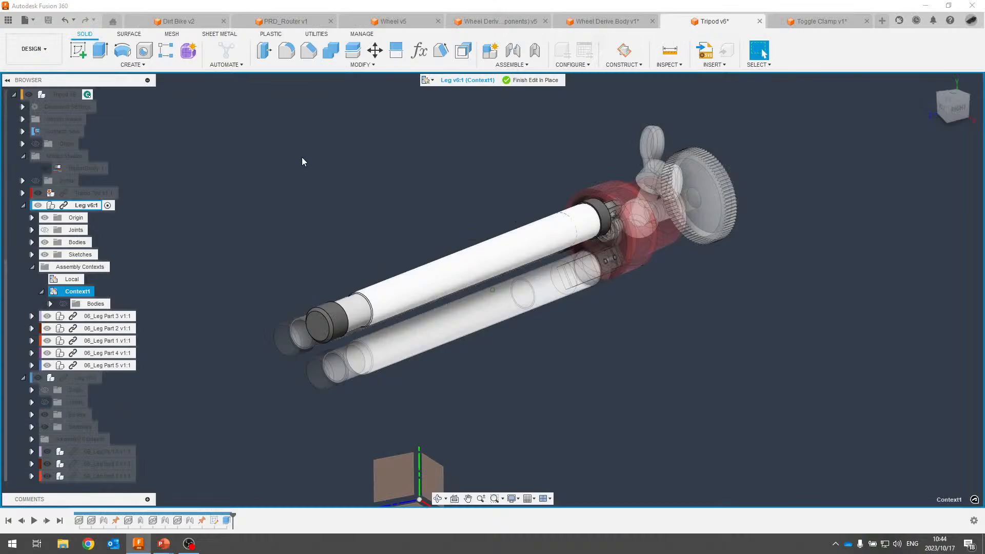
Finish the in-place edit and open the Leg v6:1 component as its own file.
{"action": "left_click", "coordinate": [545, 81]}
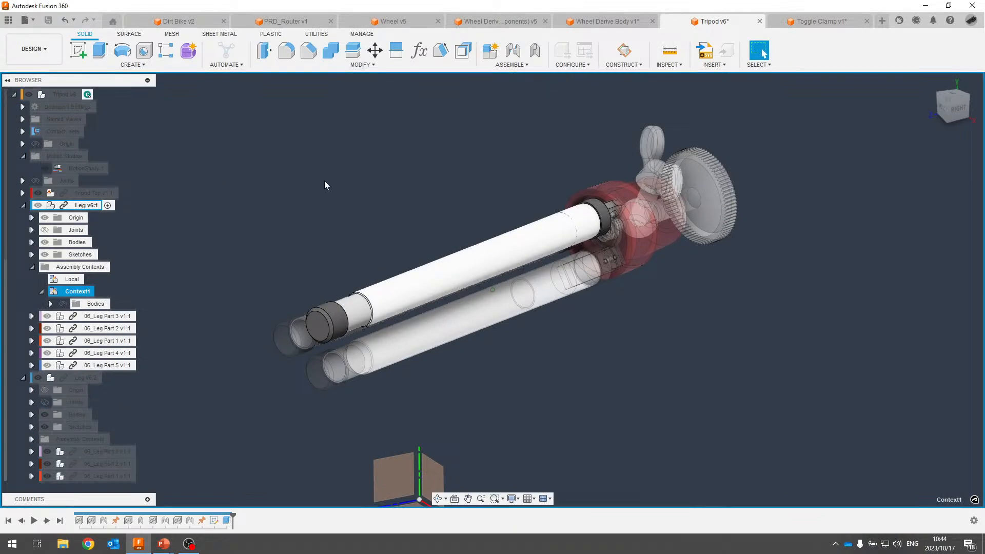
{"action": "right_click", "coordinate": [95, 231]}
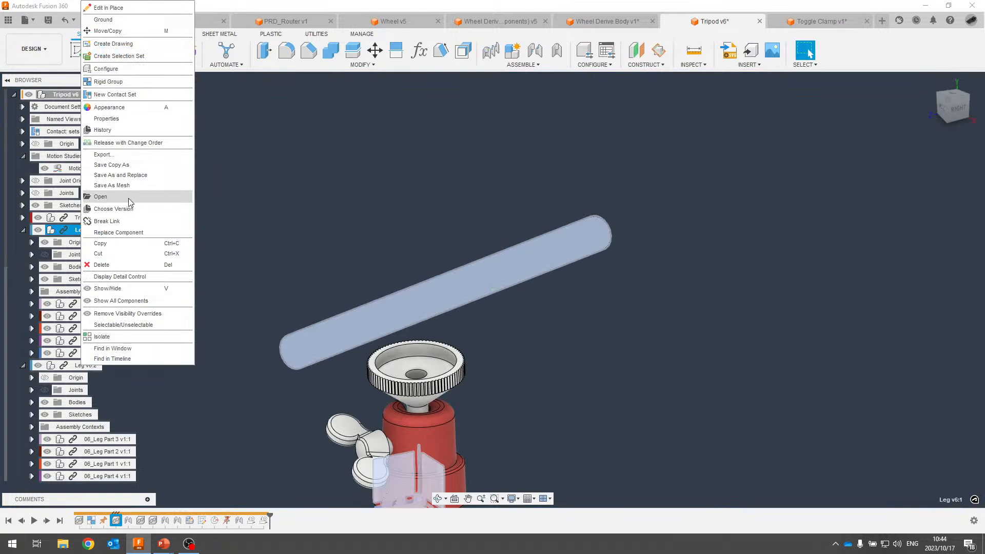
{"action": "left_click", "coordinate": [99, 195]}
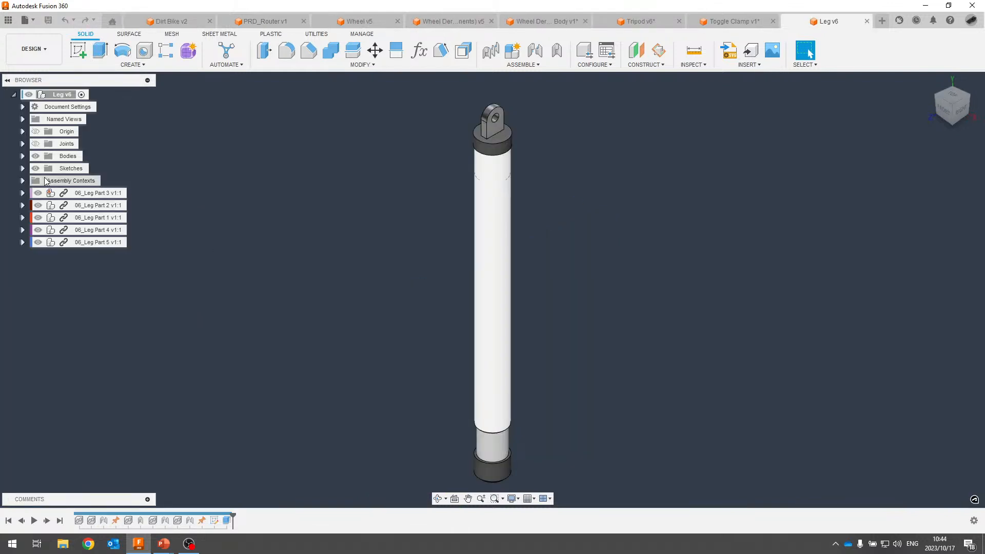
In the Leg file, preview Context1 with the hub above the leg, then return to Local.
{"action": "left_click", "coordinate": [23, 182]}
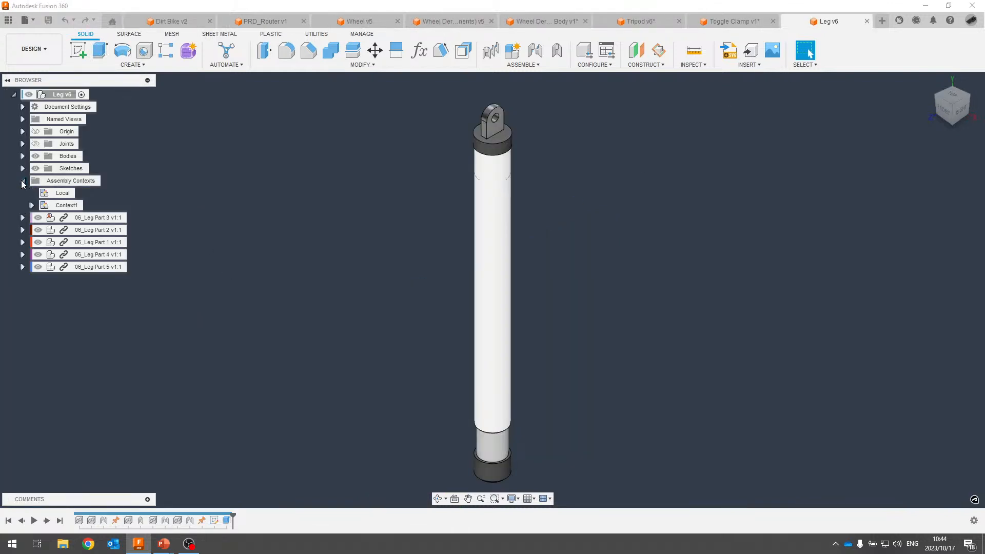
{"action": "left_click", "coordinate": [77, 198]}
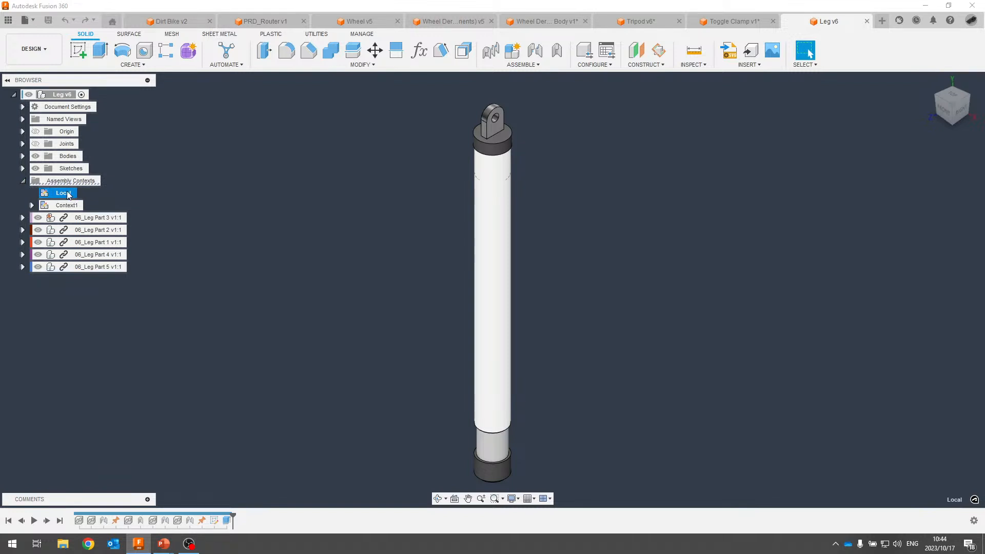
{"action": "left_click", "coordinate": [89, 206]}
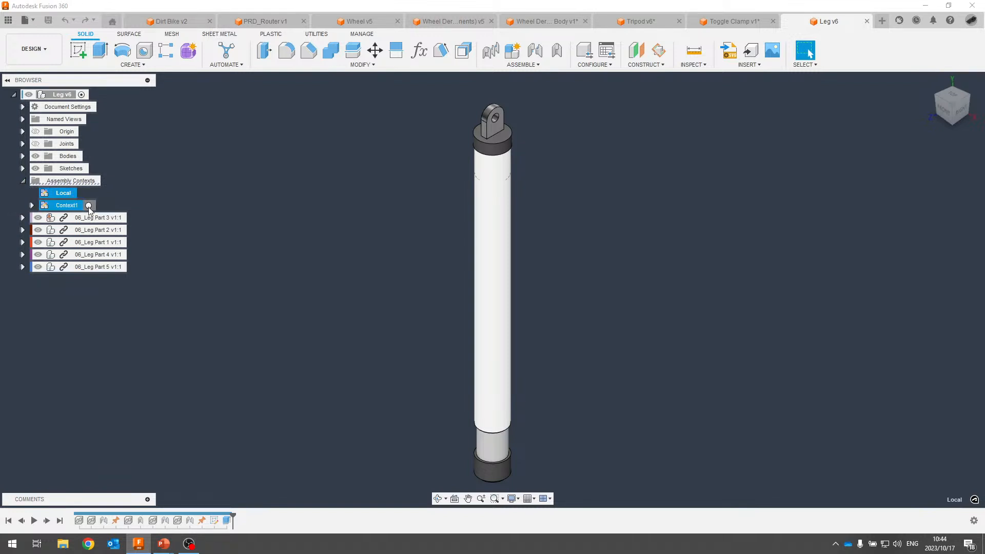
{"action": "scroll", "coordinate": [542, 195], "scroll_direction": "up", "scroll_amount": 5}
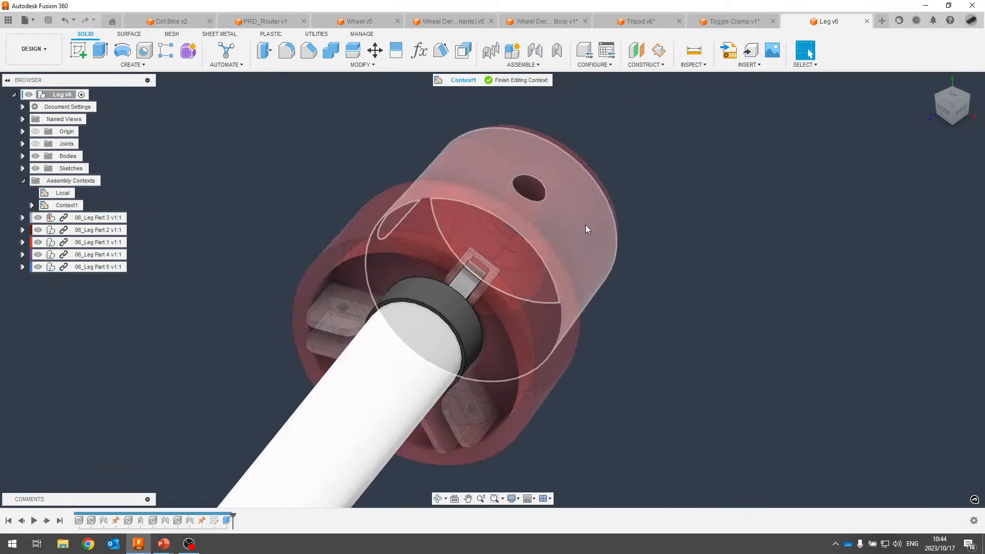
{"action": "scroll", "coordinate": [583, 229], "scroll_direction": "down", "scroll_amount": 5}
{"action": "middle_click_drag", "start_coordinate": [557, 177], "coordinate": [341, 220], "text": "shift"}
{"action": "scroll", "coordinate": [341, 219], "scroll_direction": "down", "scroll_amount": 3}
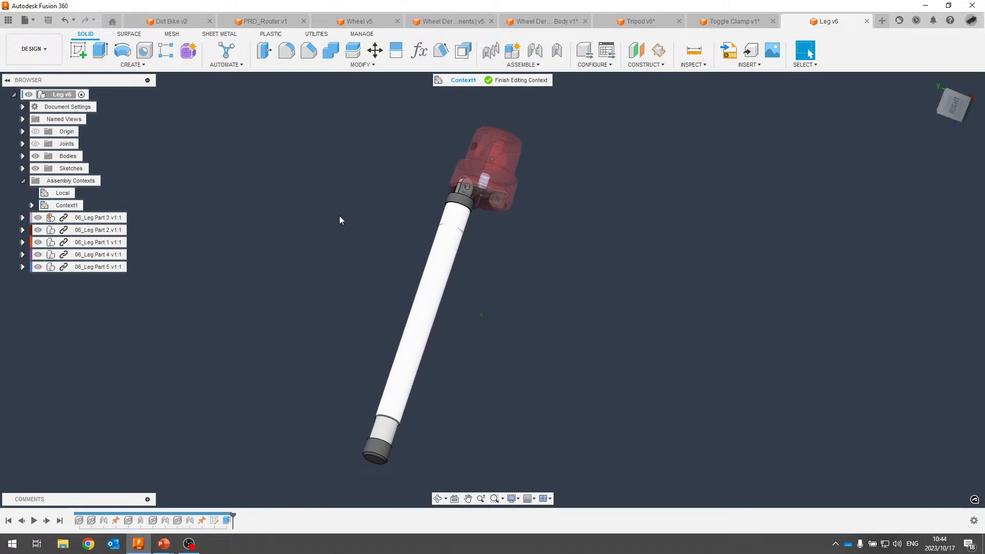
{"action": "left_click", "coordinate": [80, 193]}
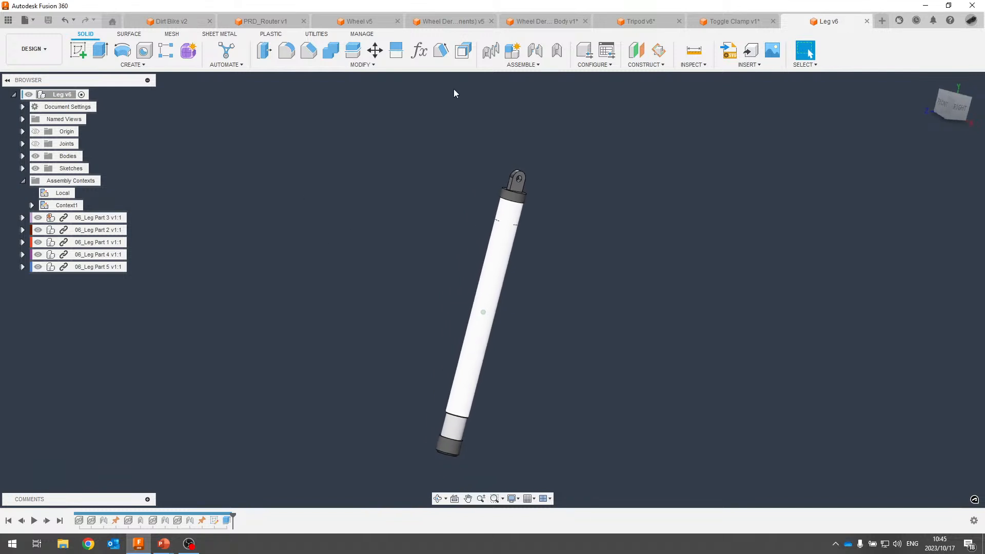
Return to the PowerPoint slide show and advance past the Edit In Place slide.
{"action": "key", "text": "alt+Tab"}
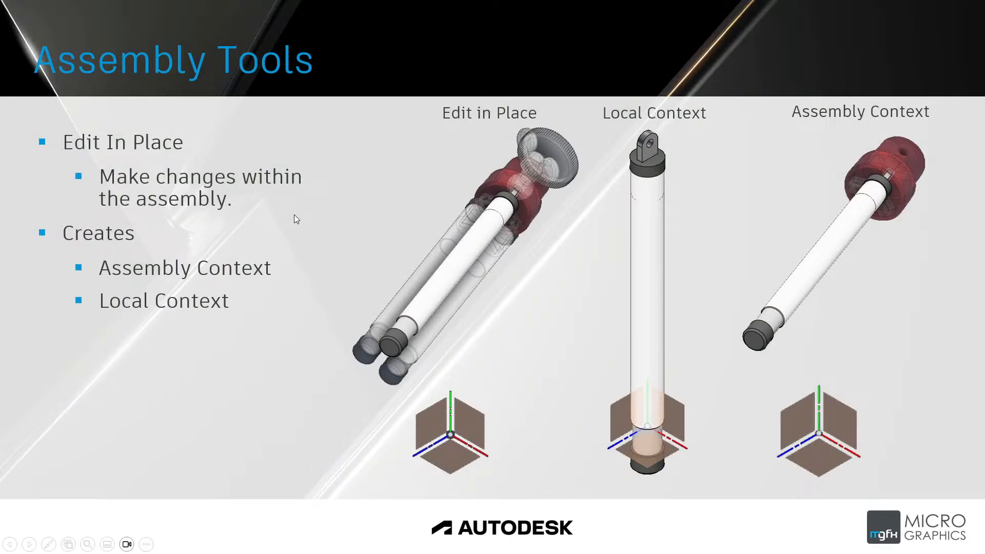
{"action": "key", "text": "Right"}
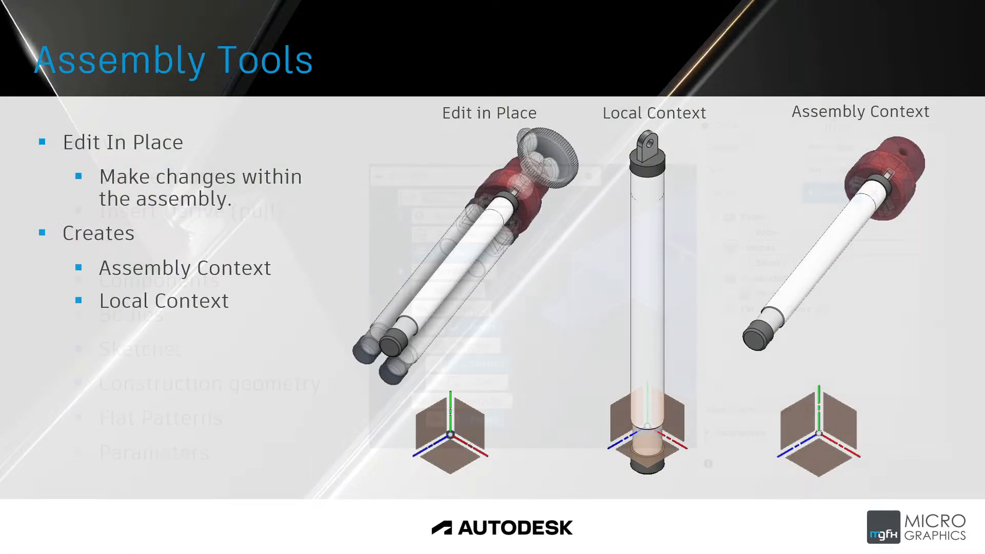
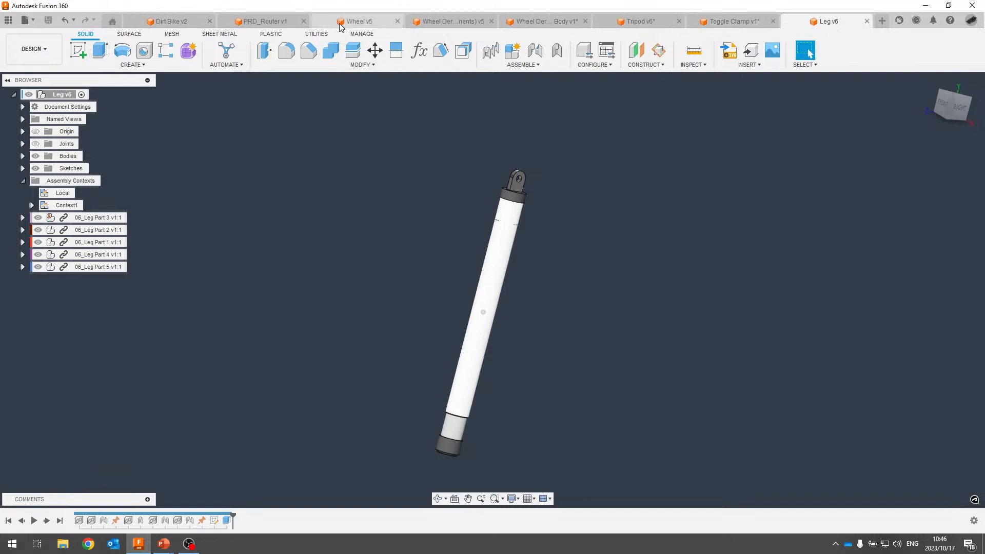
Switch to the red Wheel v5 design, turn it face-on, and open the parameters list.
{"action": "left_click", "coordinate": [367, 24]}
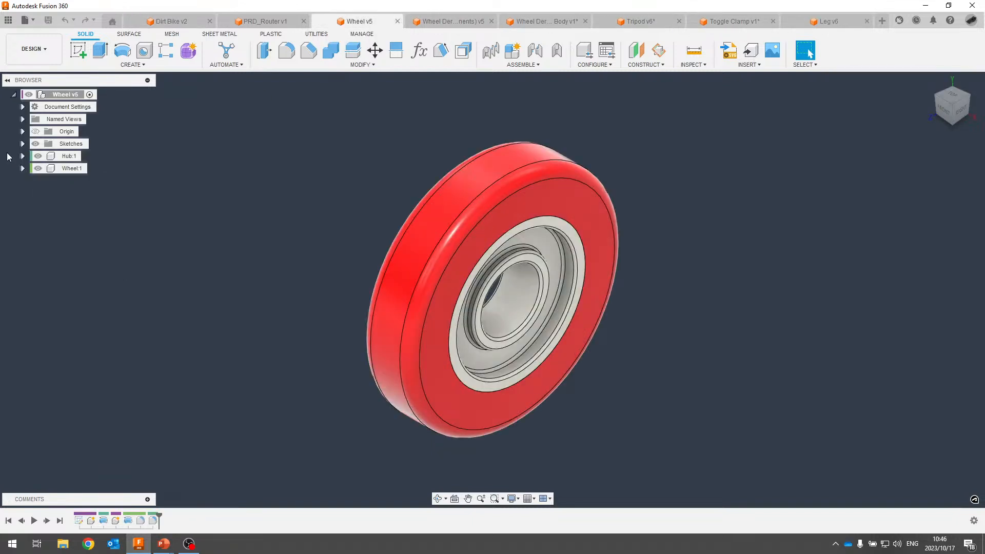
{"action": "middle_click_drag", "start_coordinate": [657, 211], "coordinate": [392, 208], "text": "shift"}
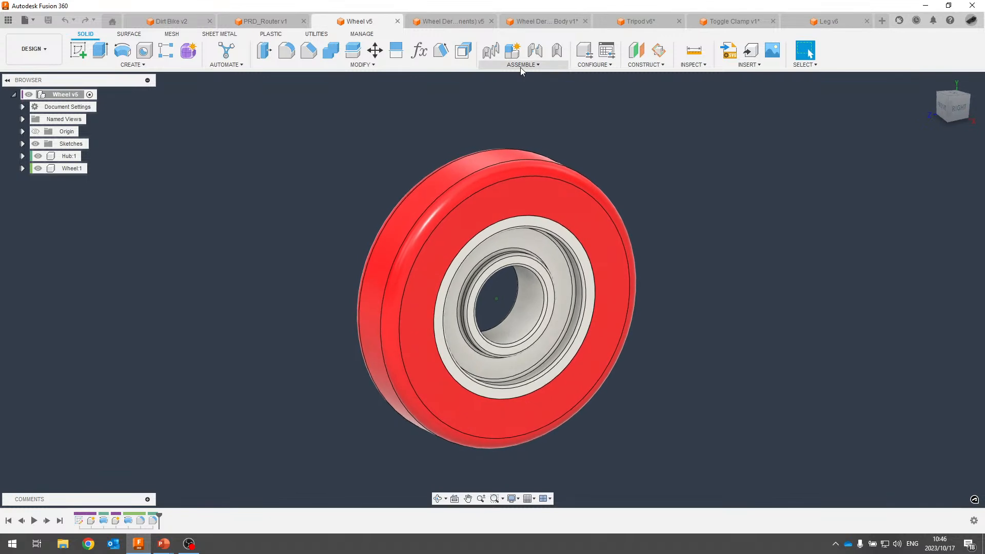
{"action": "left_click", "coordinate": [419, 51]}
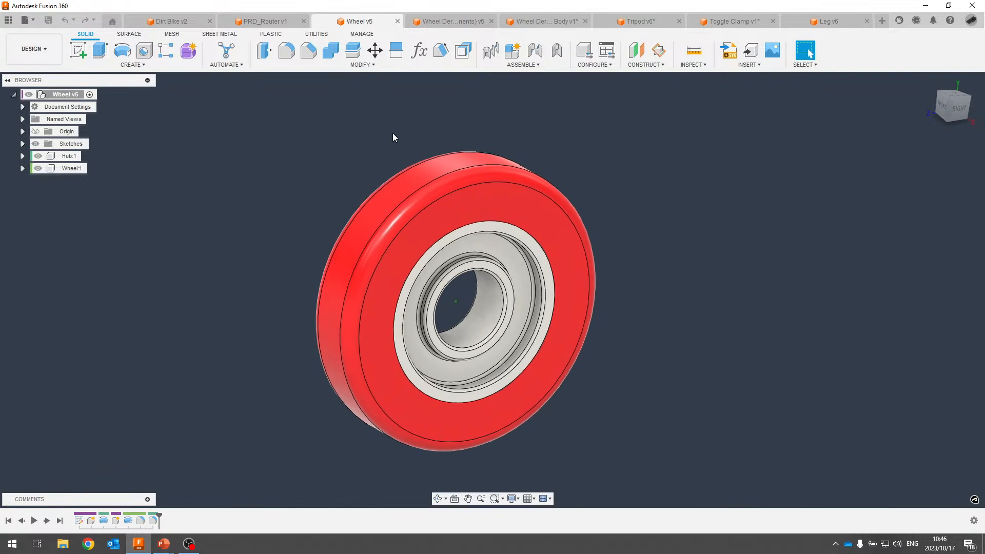
Start a Derive, review the available derive types, then cancel without deriving.
{"action": "left_click", "coordinate": [116, 66]}
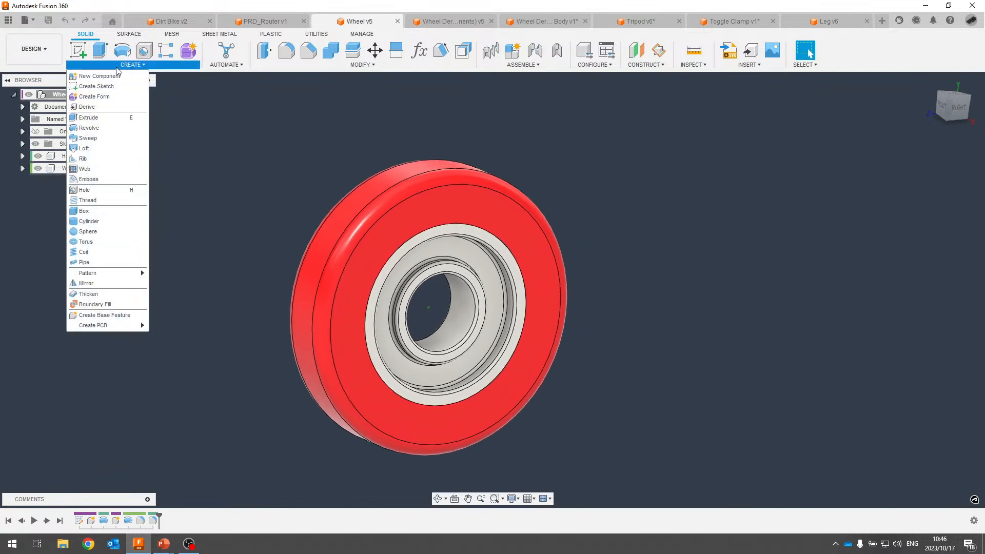
{"action": "left_click", "coordinate": [85, 108]}
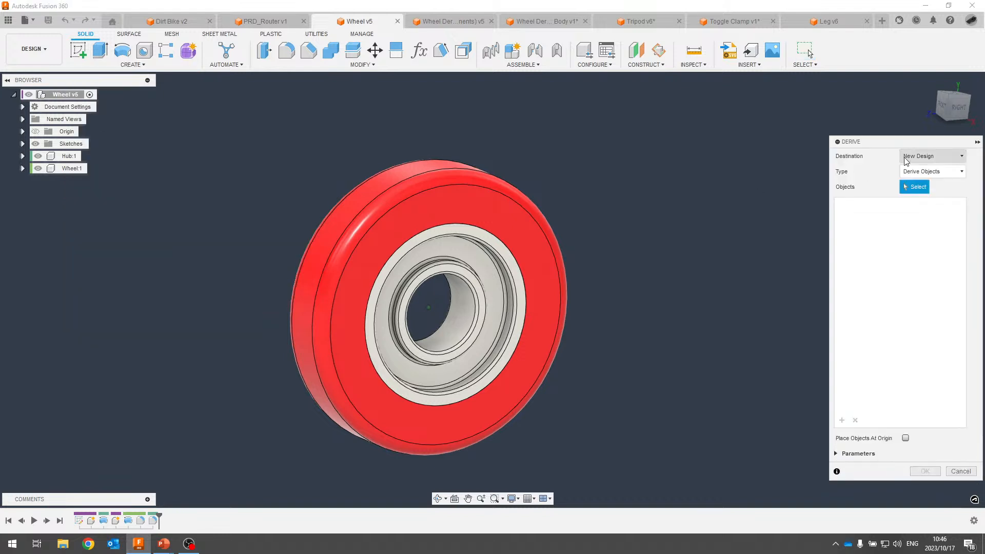
{"action": "left_click_drag", "start_coordinate": [903, 145], "coordinate": [736, 113]}
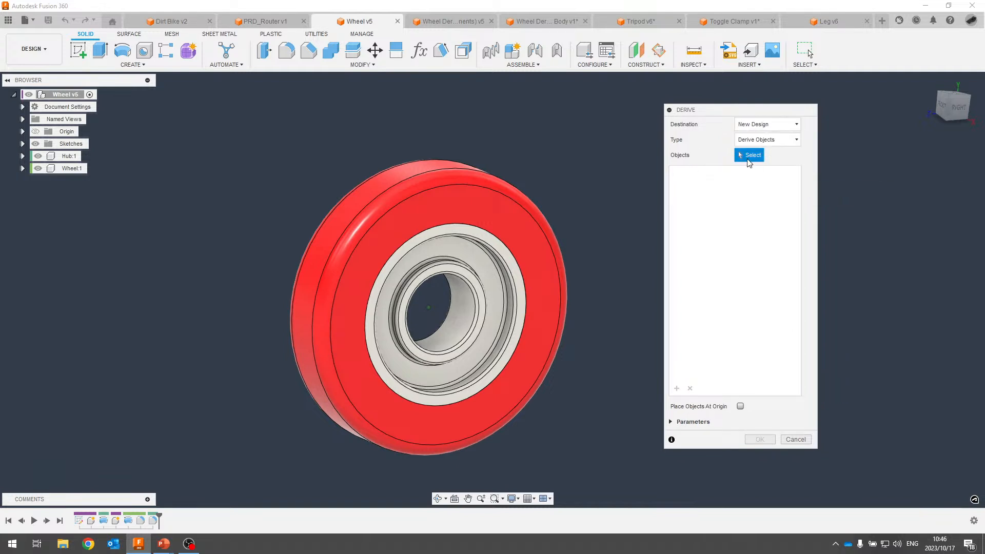
{"action": "left_click", "coordinate": [788, 144]}
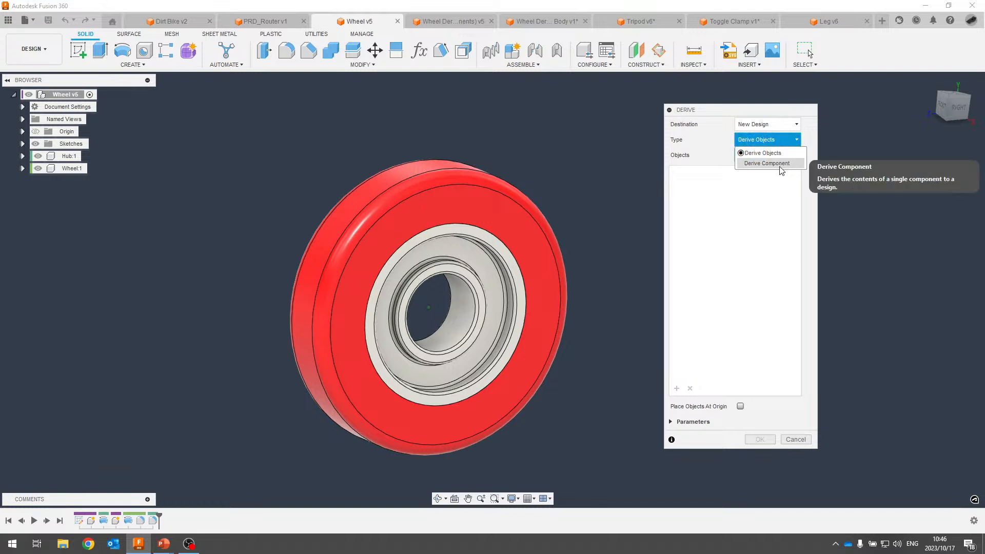
{"action": "key", "text": "Escape"}
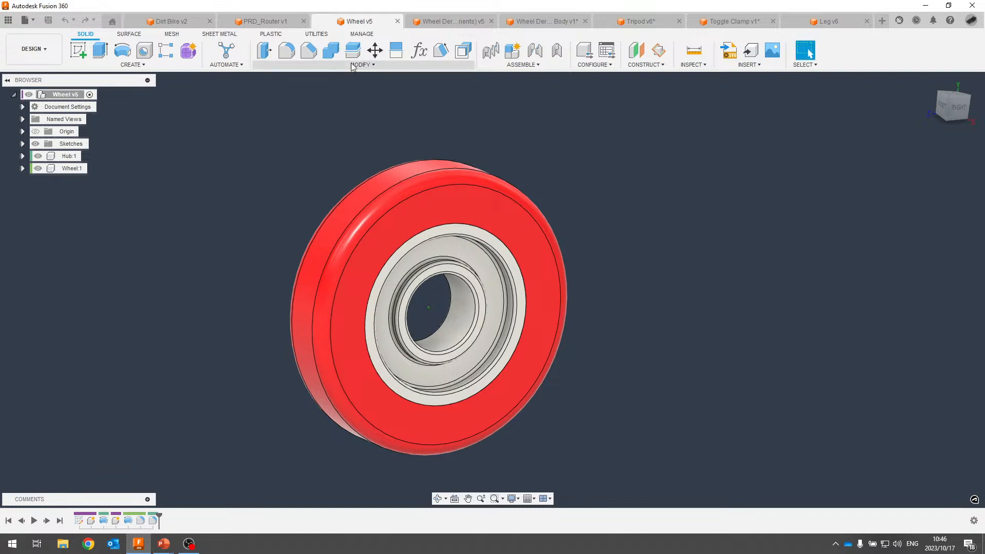
{"action": "left_click", "coordinate": [446, 22]}
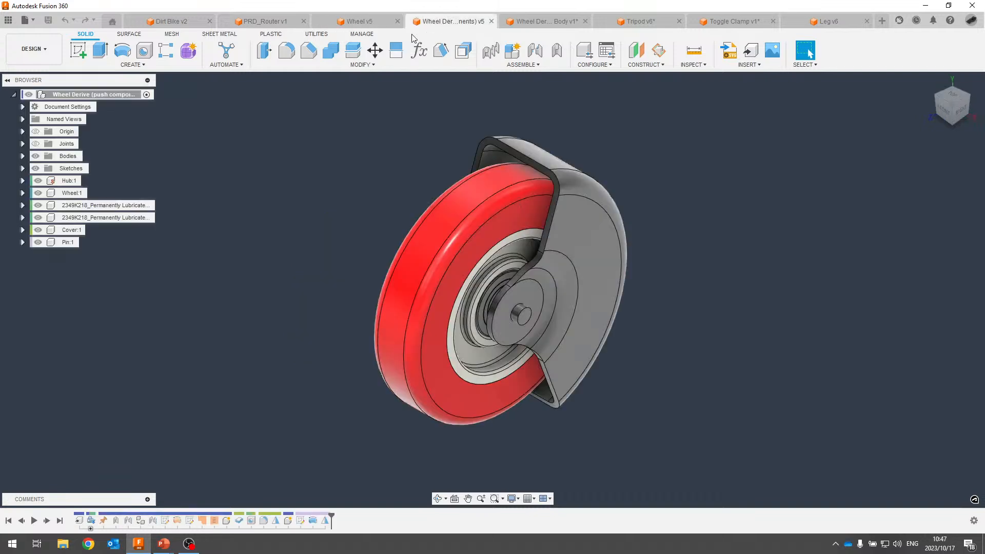
{"action": "middle_click_drag", "start_coordinate": [351, 83], "coordinate": [138, 200], "text": "shift"}
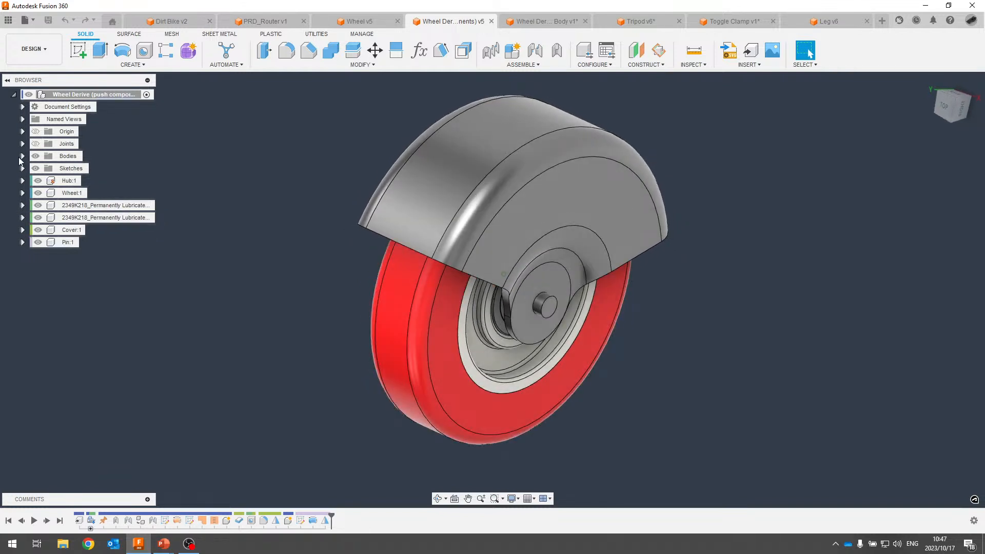
{"action": "left_click", "coordinate": [22, 156]}
{"action": "left_click", "coordinate": [22, 156]}
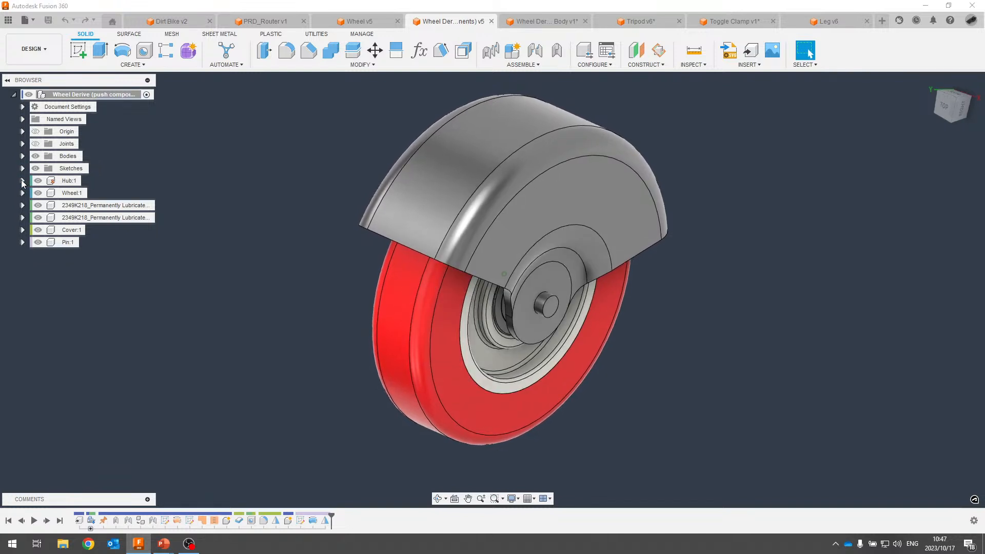
{"action": "left_click", "coordinate": [22, 181]}
{"action": "left_click", "coordinate": [32, 205]}
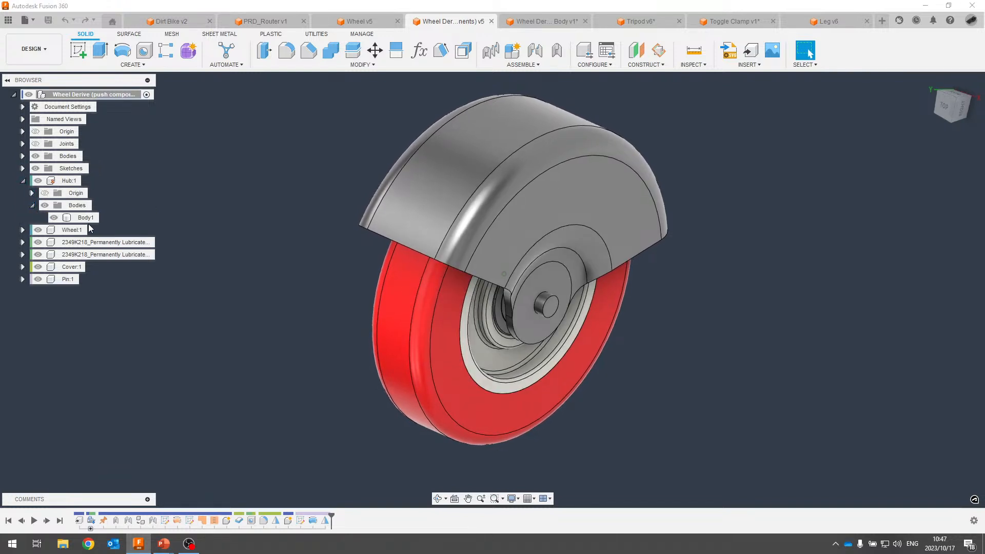
{"action": "left_click", "coordinate": [22, 180]}
{"action": "left_click", "coordinate": [359, 21]}
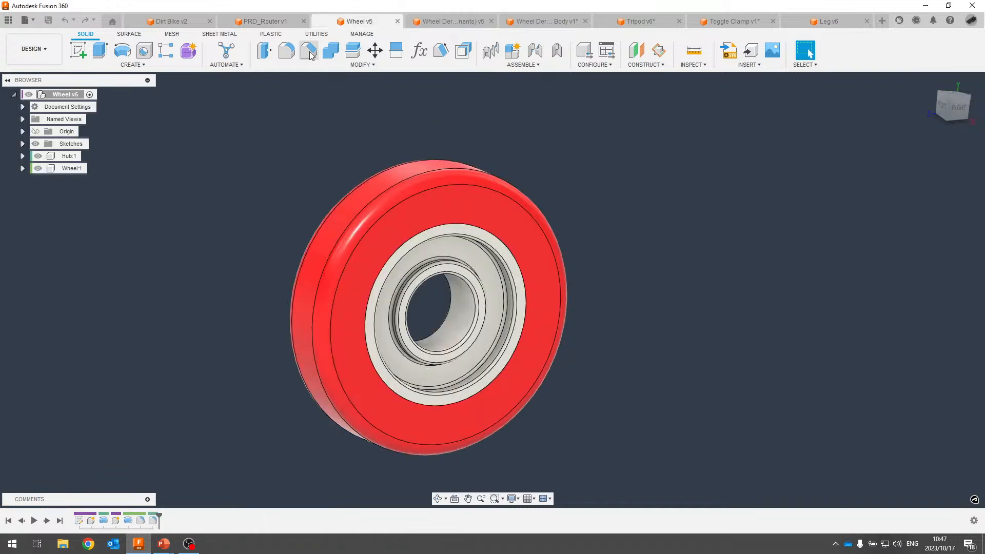
{"action": "left_click", "coordinate": [143, 64]}
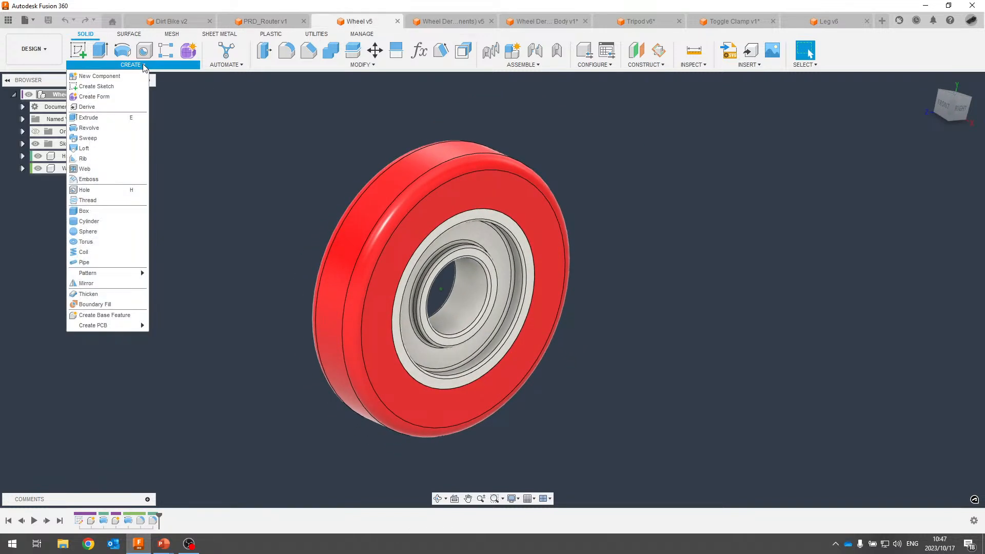
{"action": "left_click", "coordinate": [101, 108]}
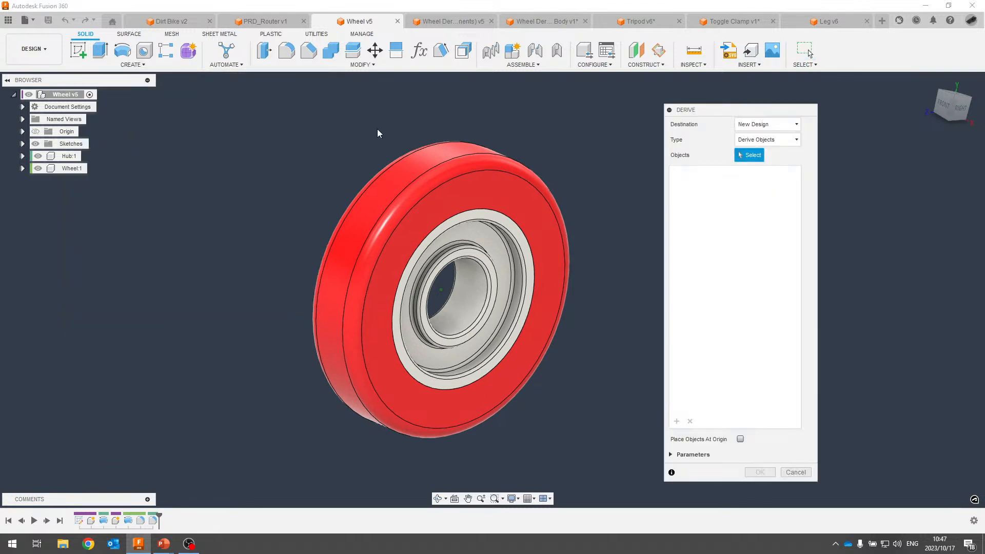
{"action": "left_click", "coordinate": [775, 143]}
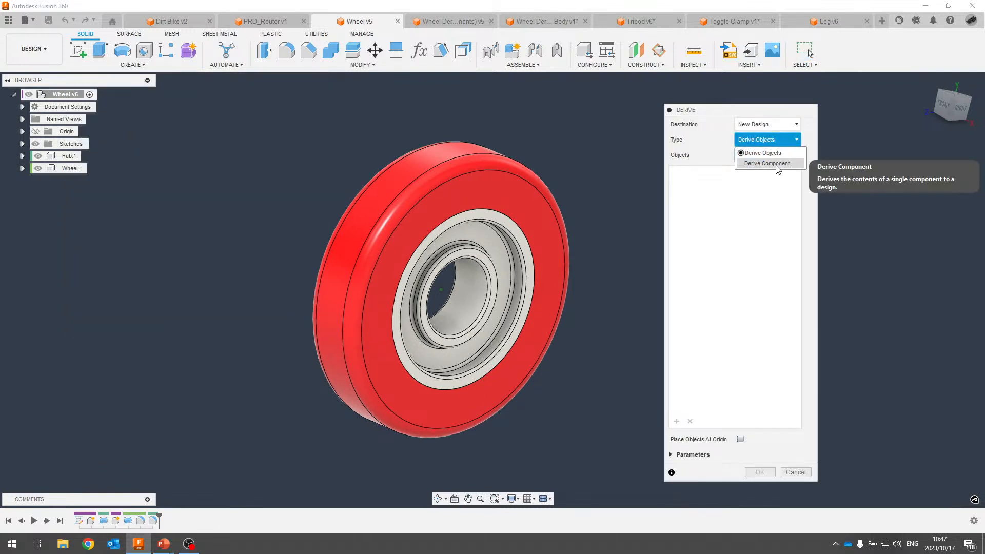
{"action": "key", "text": "Escape"}
{"action": "key", "text": "Escape"}
{"action": "left_click", "coordinate": [454, 21]}
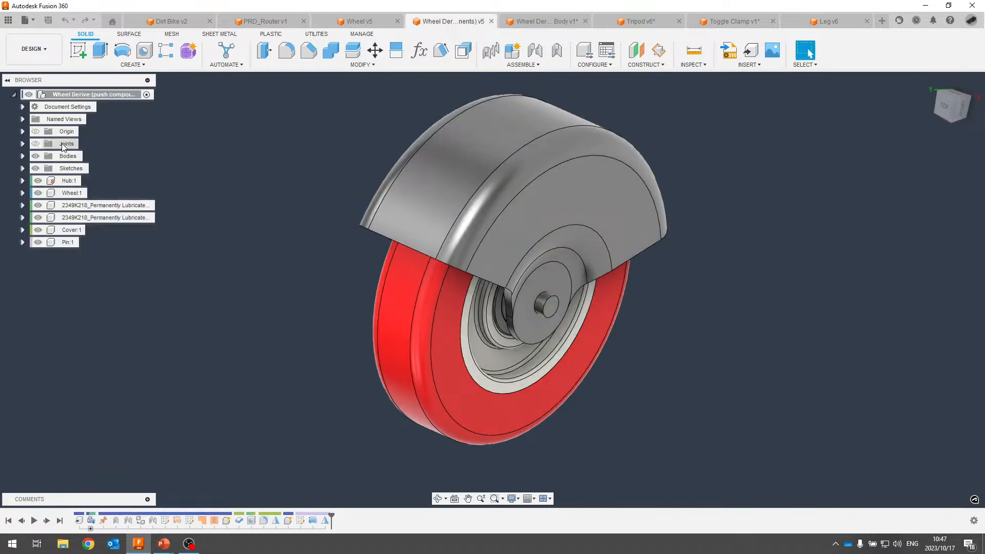
{"action": "left_click", "coordinate": [70, 181]}
{"action": "left_click", "coordinate": [71, 193], "text": "shift"}
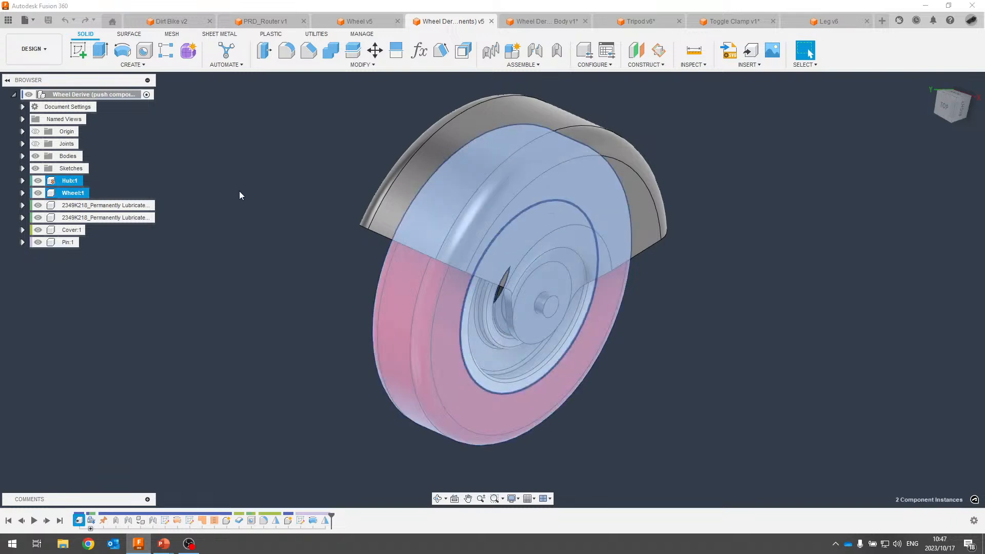
{"action": "left_click", "coordinate": [298, 149]}
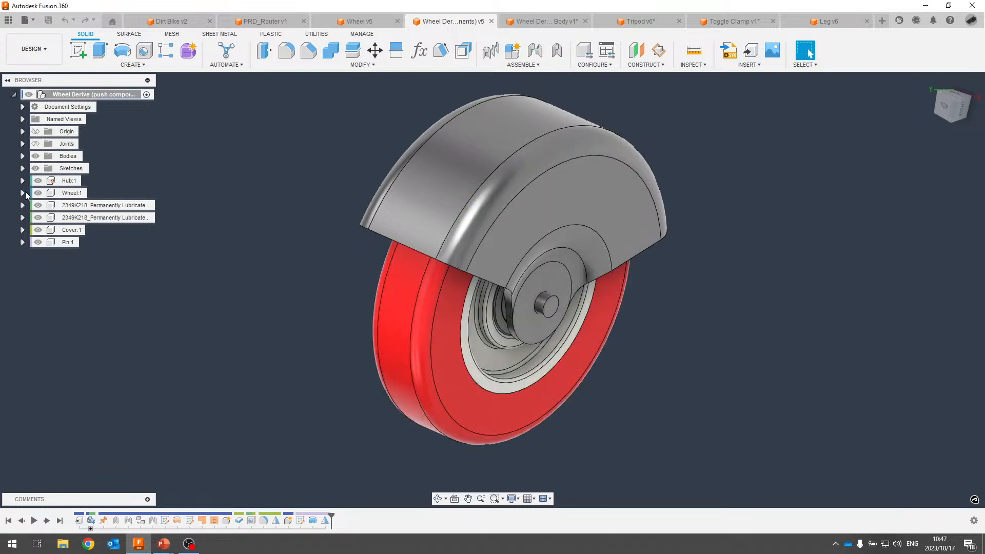
{"action": "left_click", "coordinate": [23, 192]}
{"action": "left_click", "coordinate": [32, 218]}
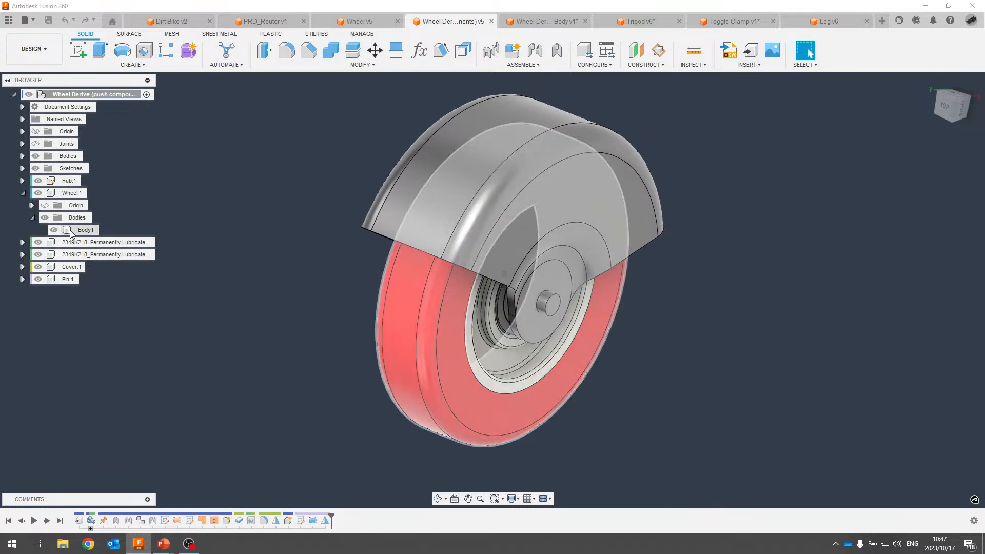
{"action": "left_click", "coordinate": [23, 180]}
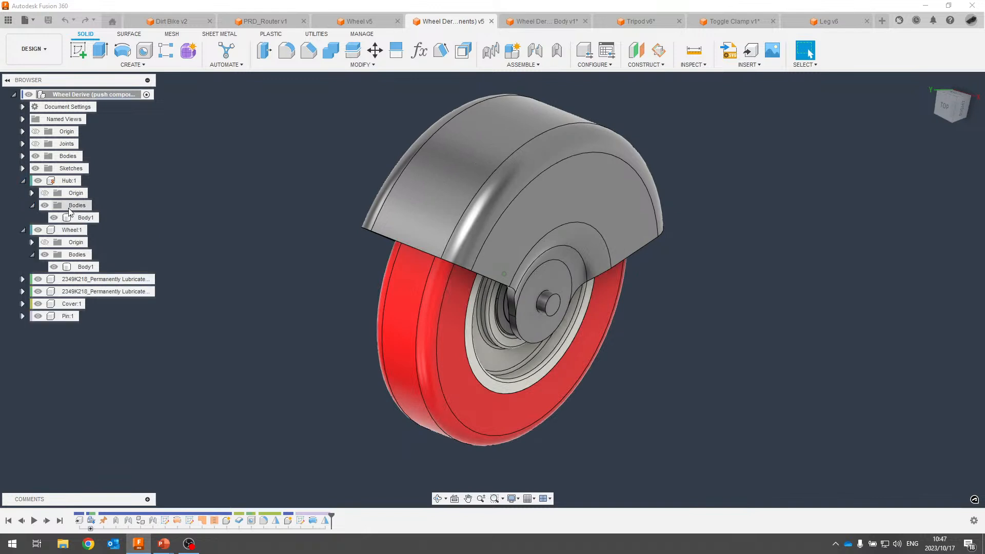
{"action": "left_click", "coordinate": [24, 182]}
{"action": "left_click", "coordinate": [23, 192]}
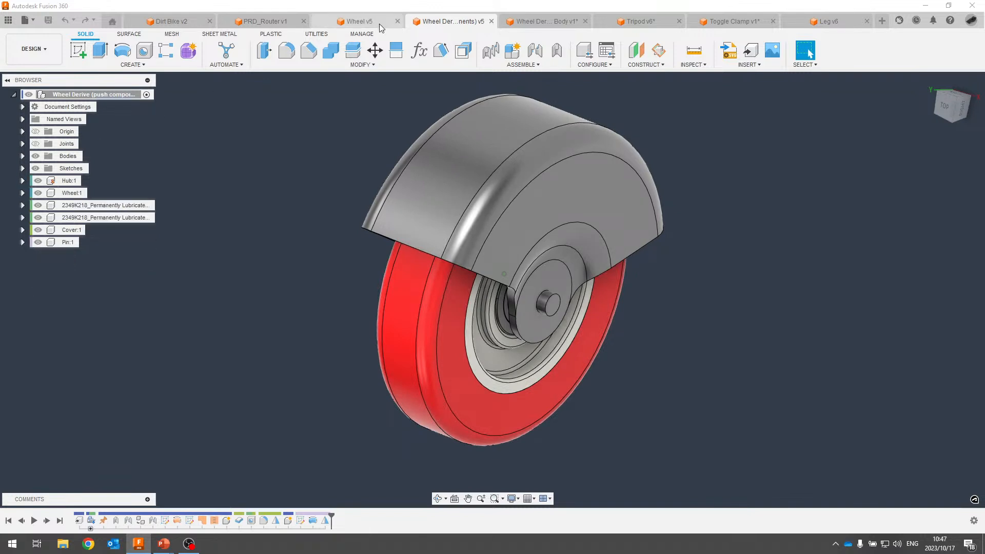
{"action": "left_click", "coordinate": [361, 22]}
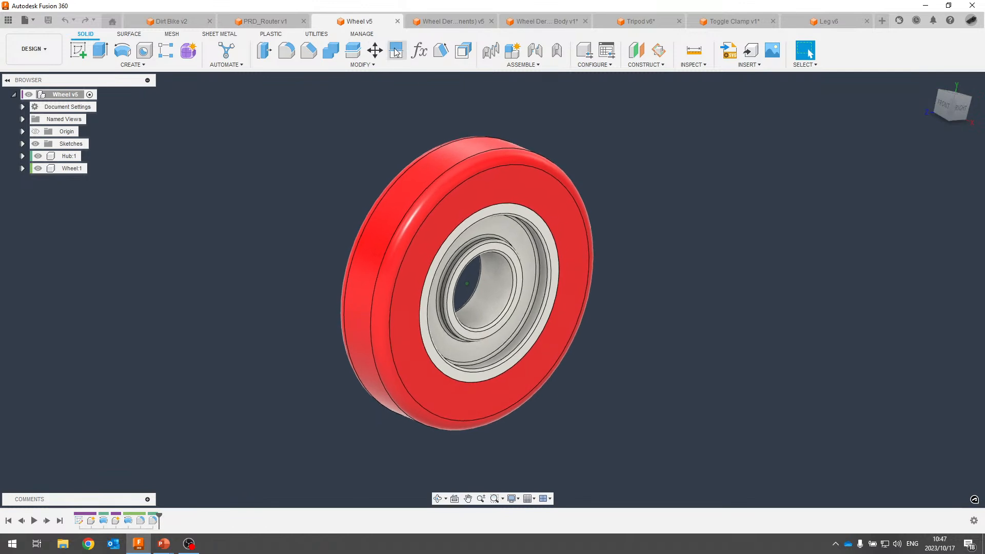
Review the Width parameter in Change Parameters, leaving it at 25 mm.
{"action": "left_click", "coordinate": [419, 50]}
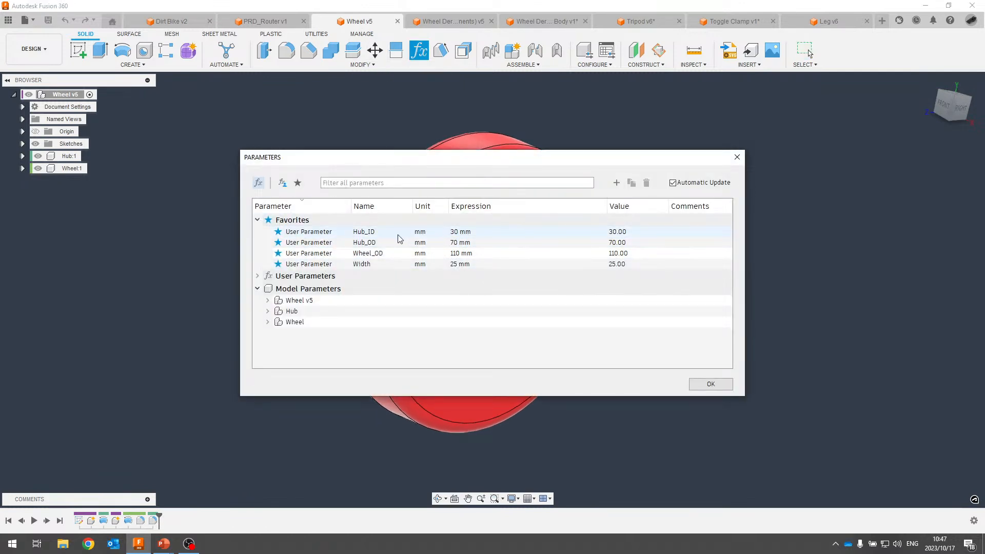
{"action": "left_click", "coordinate": [456, 263]}
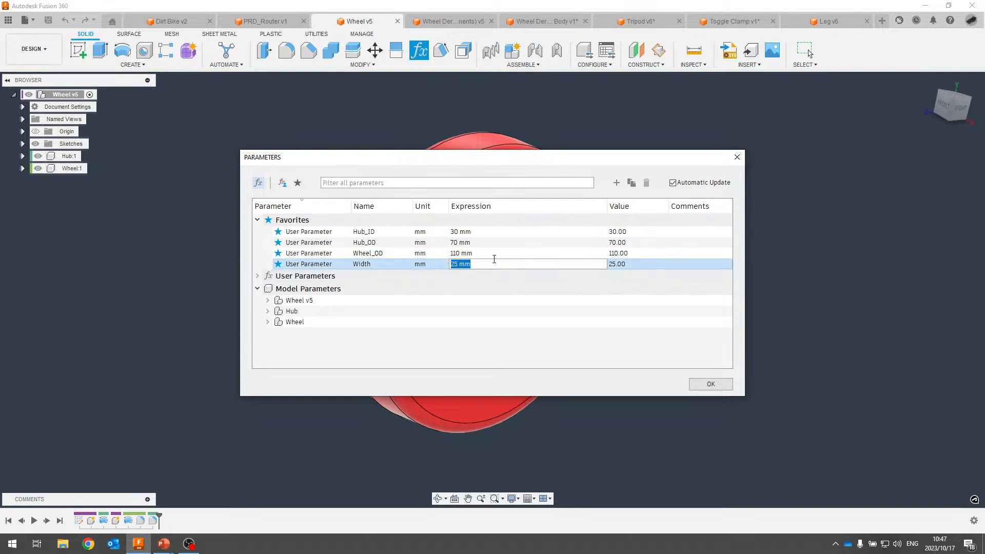
{"action": "left_click", "coordinate": [537, 289]}
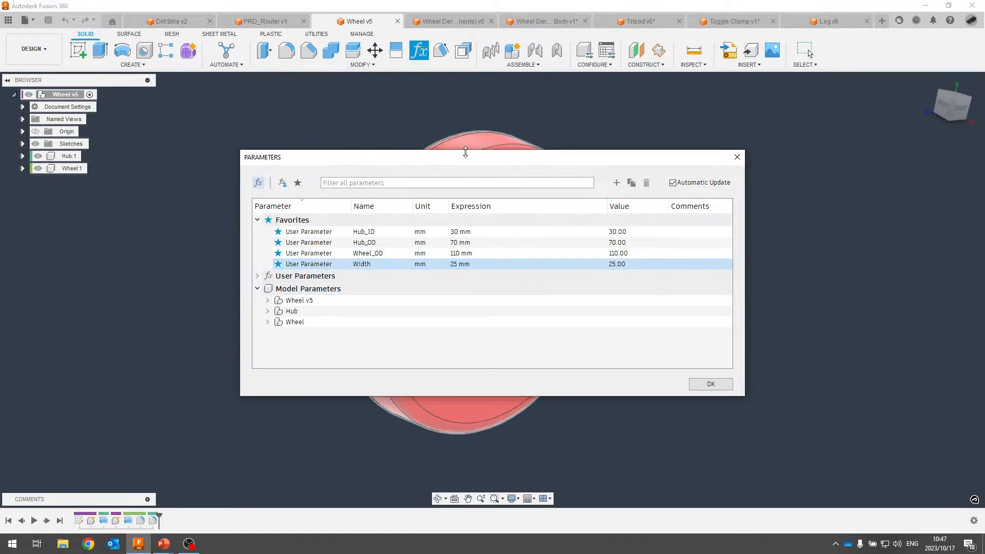
{"action": "left_click", "coordinate": [710, 384]}
In the Wheel Derive assembly, measure the wheel between its side faces: 25 mm.
{"action": "left_click", "coordinate": [449, 21]}
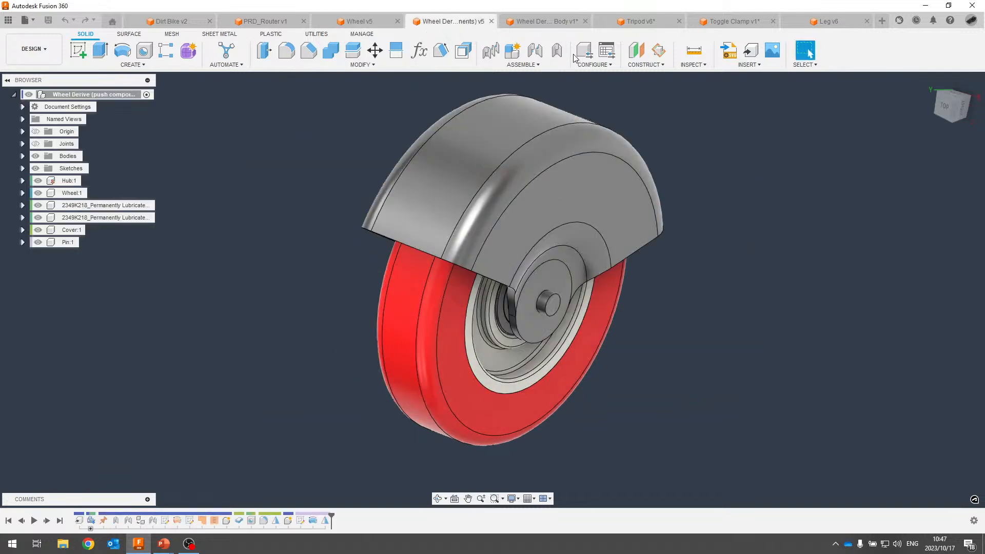
{"action": "left_click", "coordinate": [696, 54]}
{"action": "left_click", "coordinate": [448, 374]}
{"action": "middle_click_drag", "start_coordinate": [448, 374], "coordinate": [506, 318], "text": "shift"}
{"action": "left_click", "coordinate": [551, 315]}
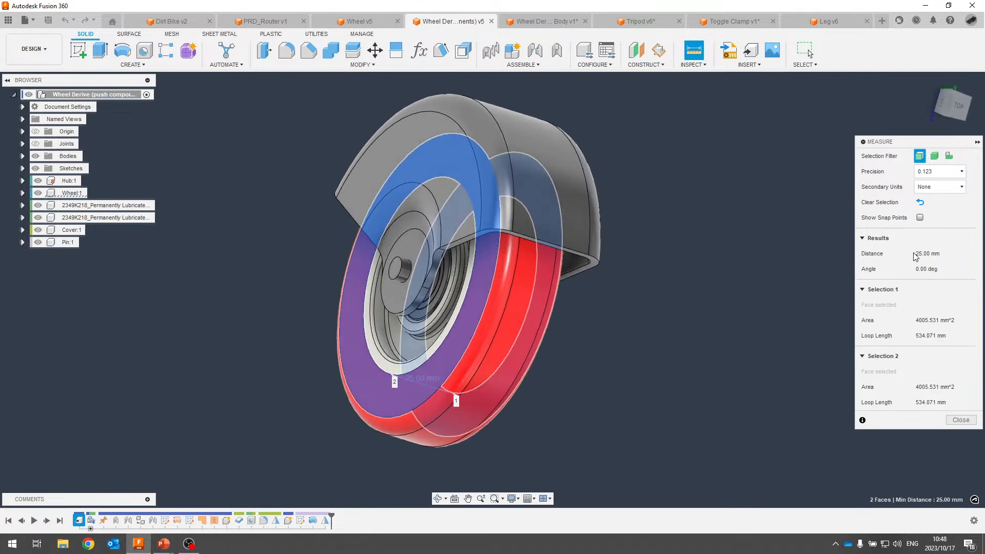
Change the Wheel design's Width parameter from 25 mm to 30 mm.
{"action": "left_click", "coordinate": [359, 21]}
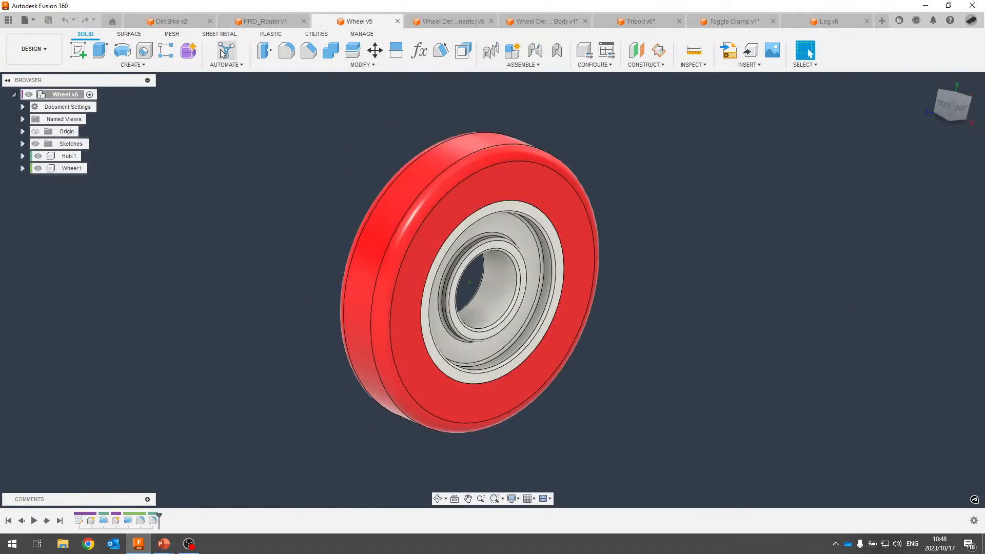
{"action": "left_click", "coordinate": [419, 50]}
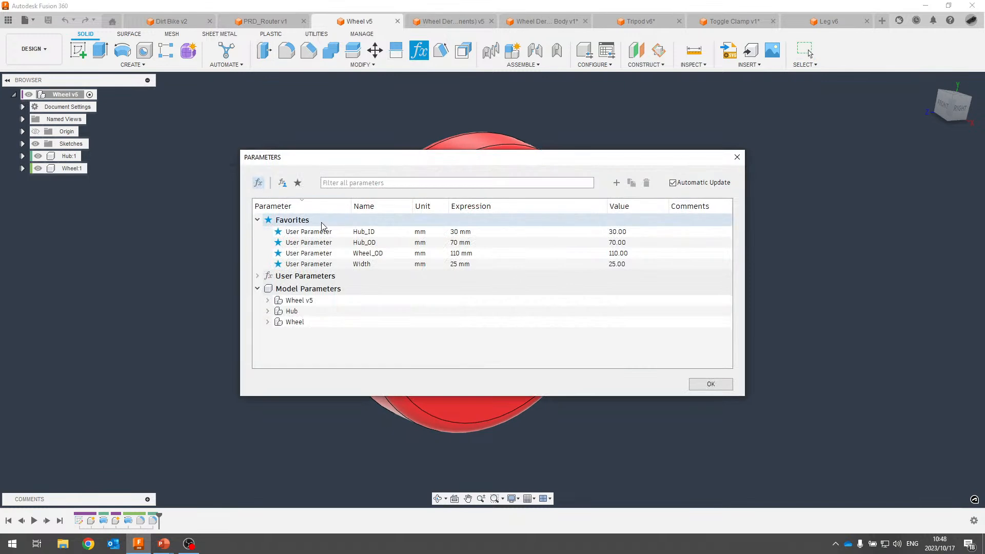
{"action": "double_click", "coordinate": [467, 264]}
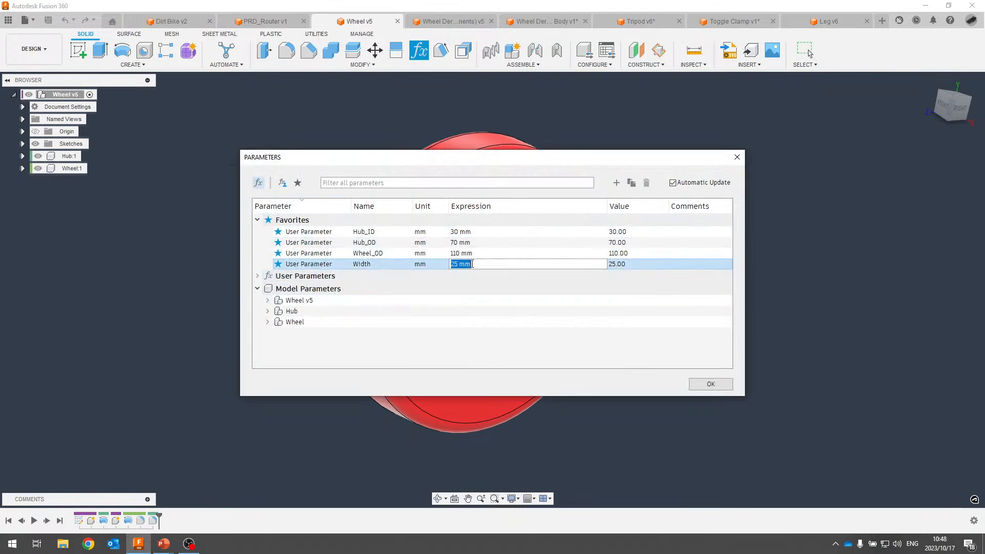
{"action": "type", "text": "30"}
{"action": "key", "text": "Return"}
{"action": "left_click", "coordinate": [711, 384]}
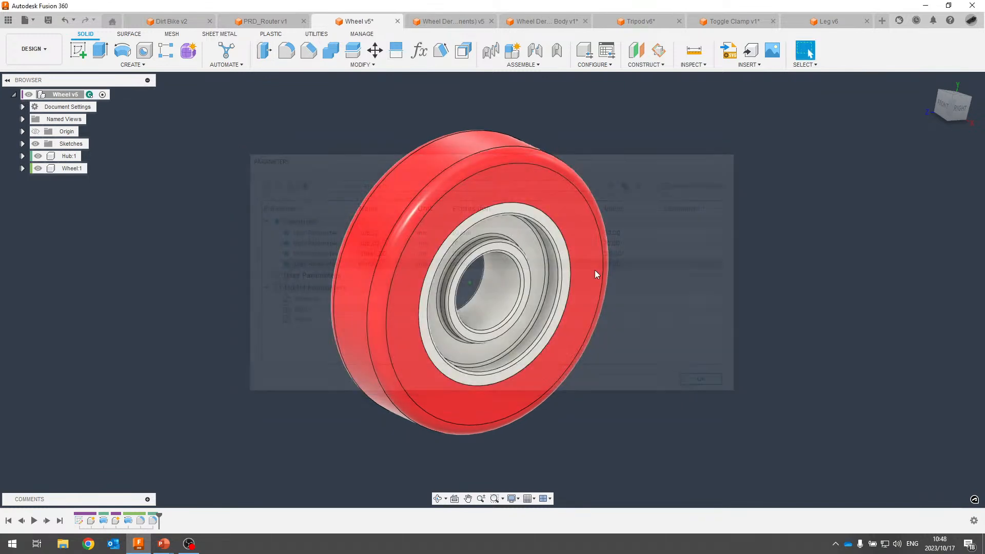
Measure the wheel's side and front faces to confirm the 30 mm width.
{"action": "middle_click_drag", "start_coordinate": [595, 270], "coordinate": [525, 117], "text": "shift"}
{"action": "left_click", "coordinate": [703, 49]}
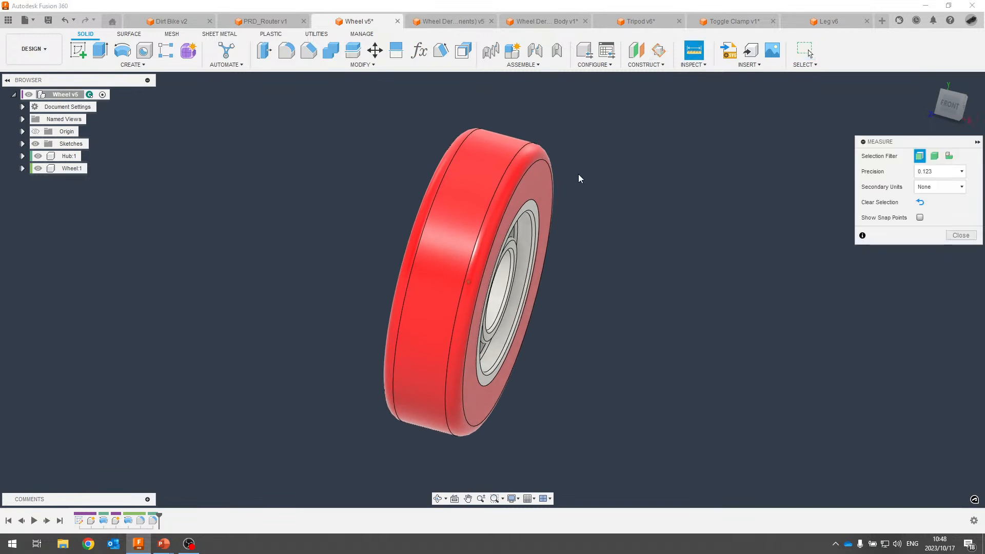
{"action": "left_click", "coordinate": [533, 177]}
{"action": "middle_click_drag", "start_coordinate": [533, 177], "coordinate": [475, 152], "text": "shift"}
{"action": "left_click", "coordinate": [476, 152]}
{"action": "middle_click_drag", "start_coordinate": [612, 155], "coordinate": [882, 252], "text": "shift"}
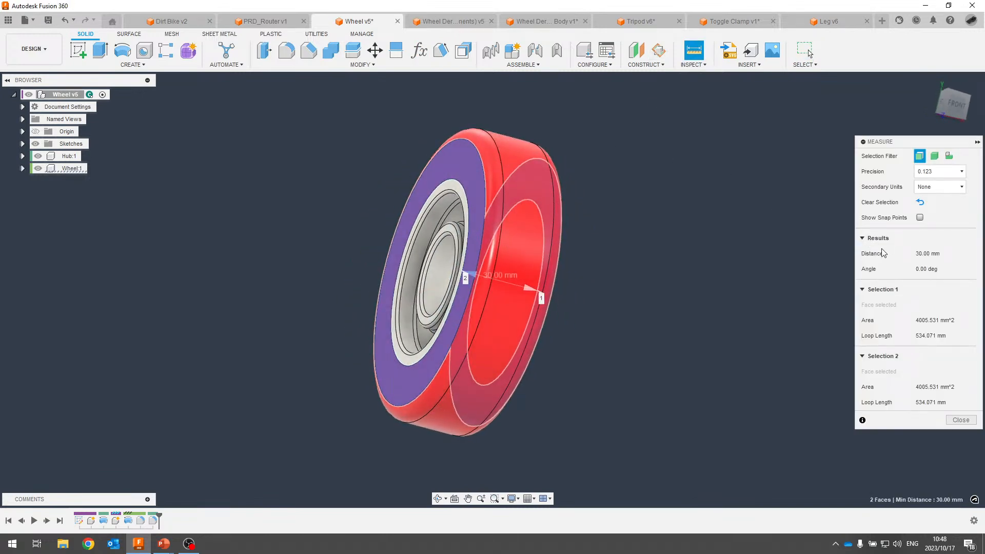
{"action": "middle_click_drag", "start_coordinate": [611, 93], "coordinate": [57, 46], "text": "shift"}
Save a new version of the 30 mm wide wheel.
{"action": "middle_click_drag", "start_coordinate": [57, 45], "coordinate": [55, 22]}
{"action": "left_click", "coordinate": [48, 21]}
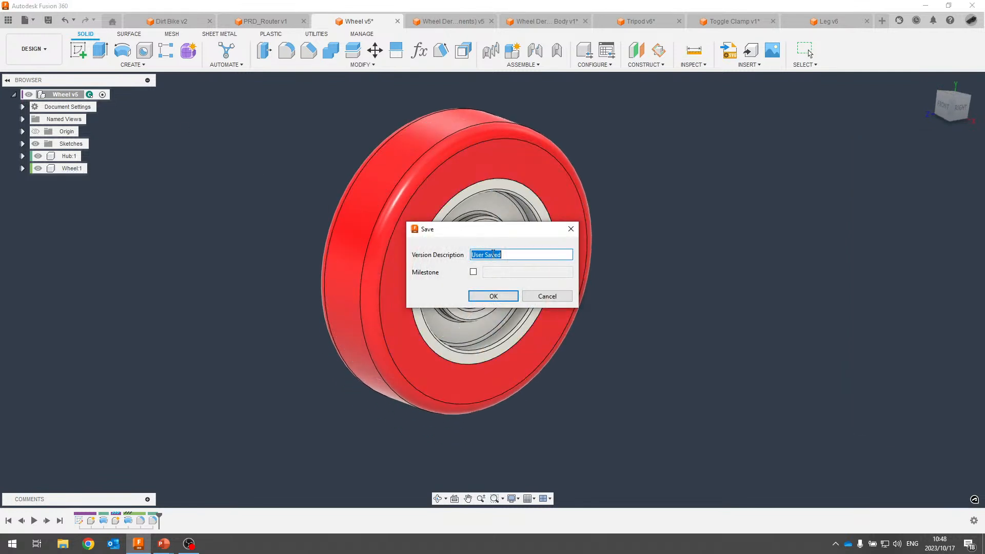
{"action": "left_click", "coordinate": [493, 296]}
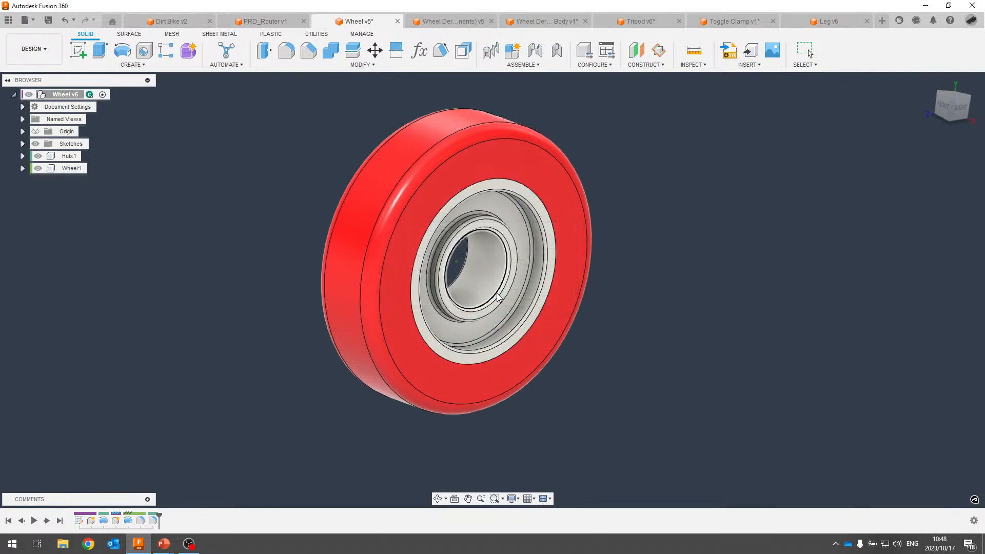
In the Wheel Derive assembly, get the latest version of the out-of-date wheel.
{"action": "left_click", "coordinate": [443, 22]}
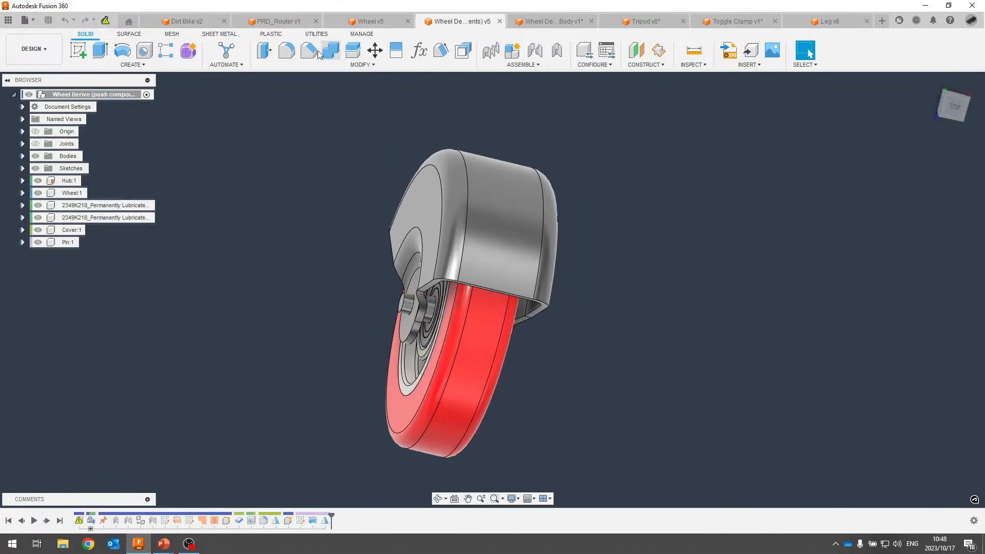
{"action": "left_click", "coordinate": [106, 21]}
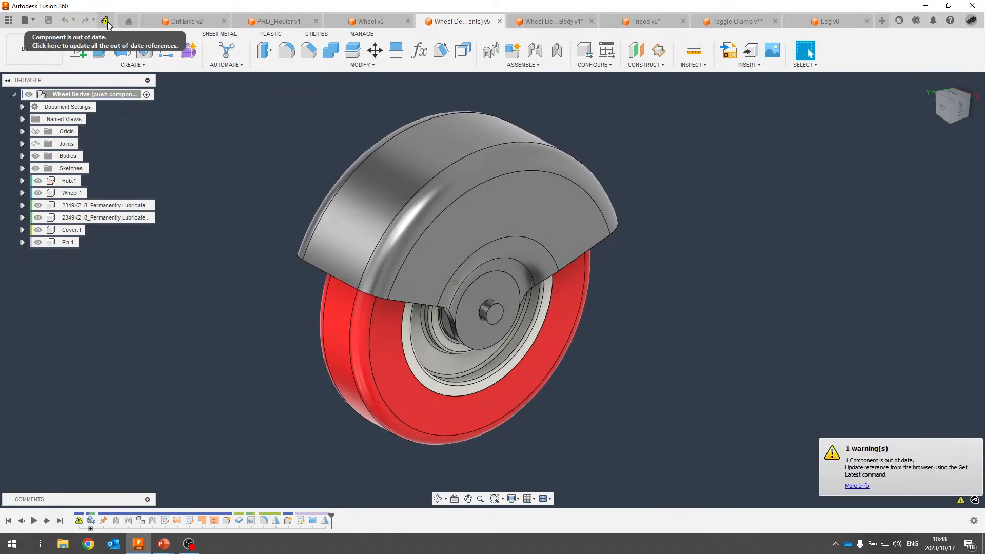
{"action": "left_click", "coordinate": [106, 22]}
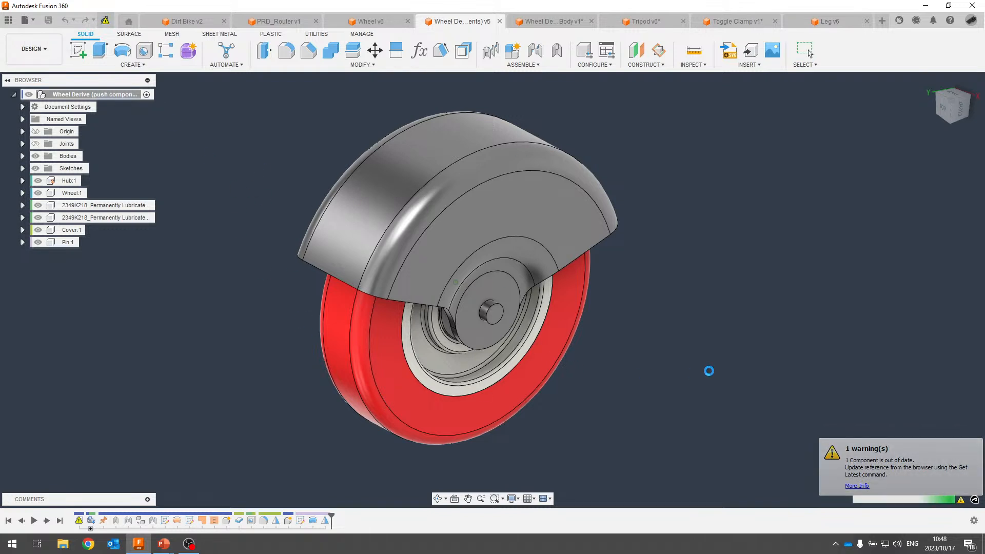
Measure the updated wheel's side faces to confirm 30 mm, then return to the wheel design.
{"action": "middle_click_drag", "start_coordinate": [709, 368], "coordinate": [421, 152], "text": "shift"}
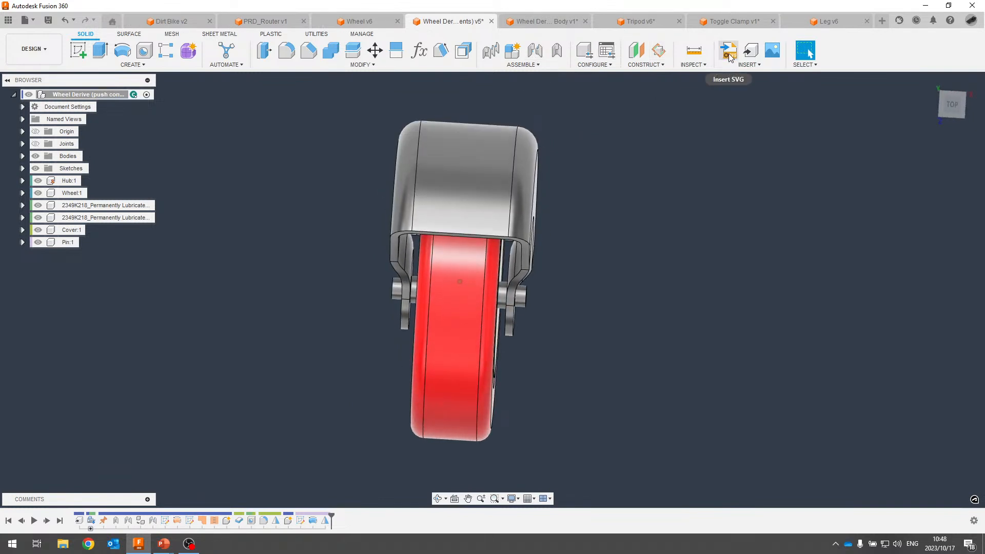
{"action": "left_click", "coordinate": [694, 50]}
{"action": "left_click", "coordinate": [454, 297]}
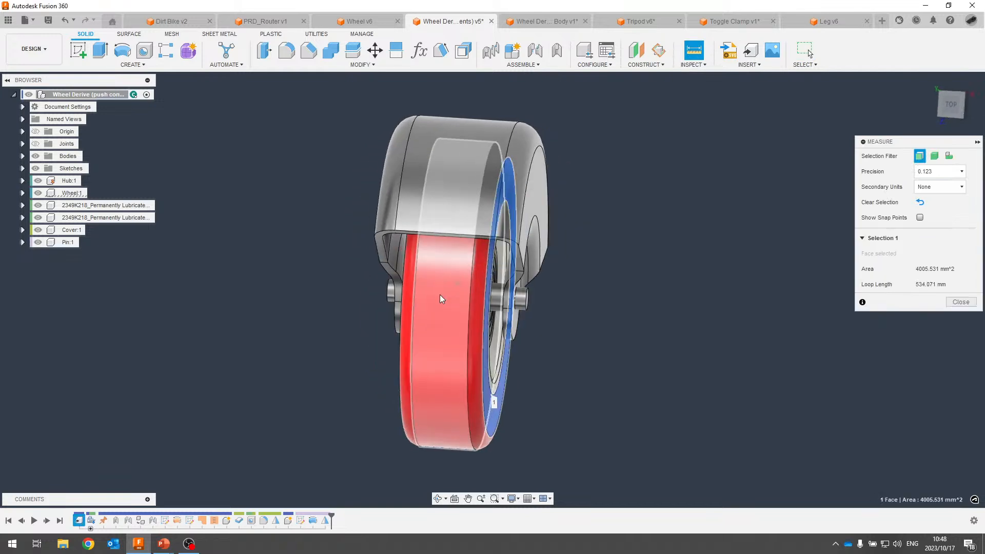
{"action": "left_click", "coordinate": [469, 295]}
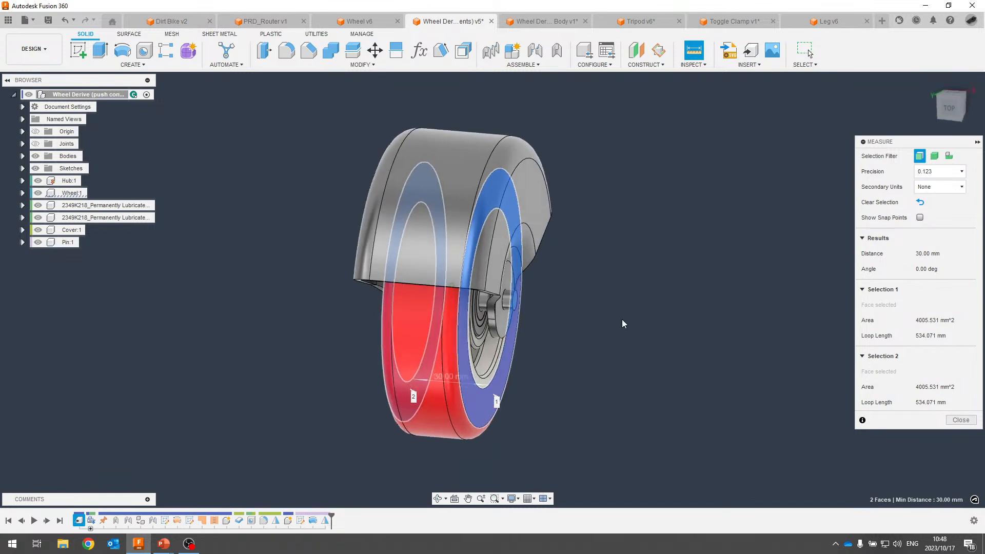
{"action": "key", "text": "Escape"}
{"action": "left_click", "coordinate": [340, 21]}
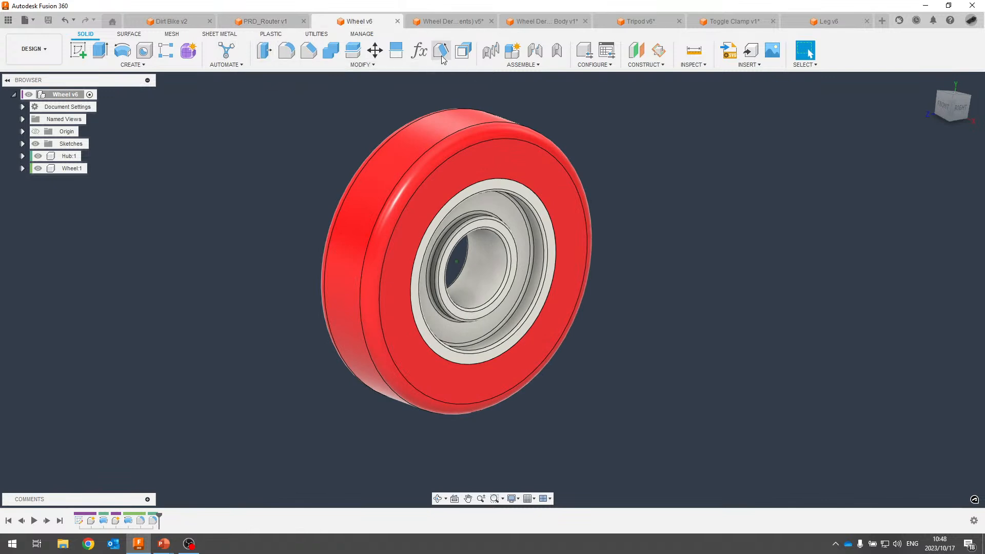
Change the wheel's Width parameter to 60 mm.
{"action": "left_click", "coordinate": [416, 53]}
{"action": "double_click", "coordinate": [468, 264]}
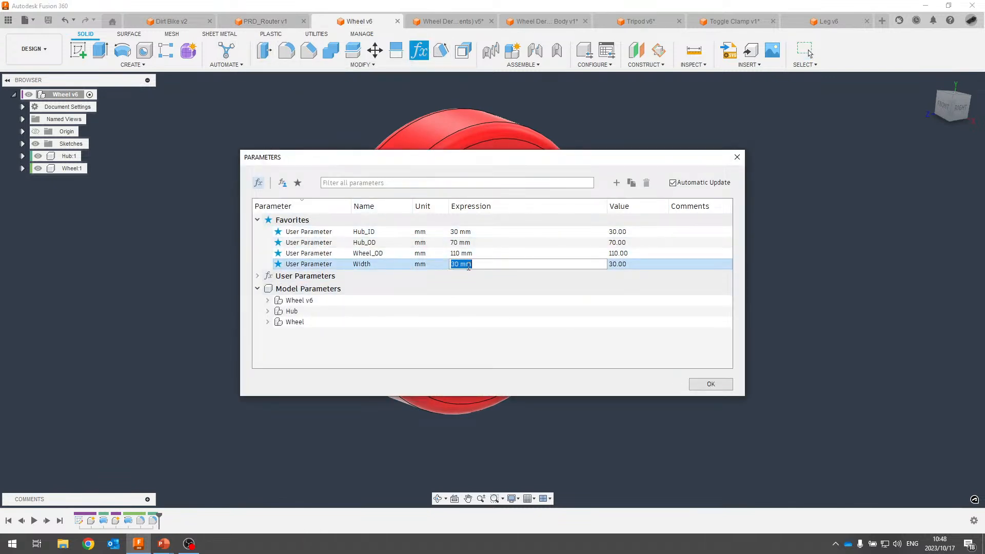
{"action": "type", "text": "60"}
{"action": "key", "text": "Return"}
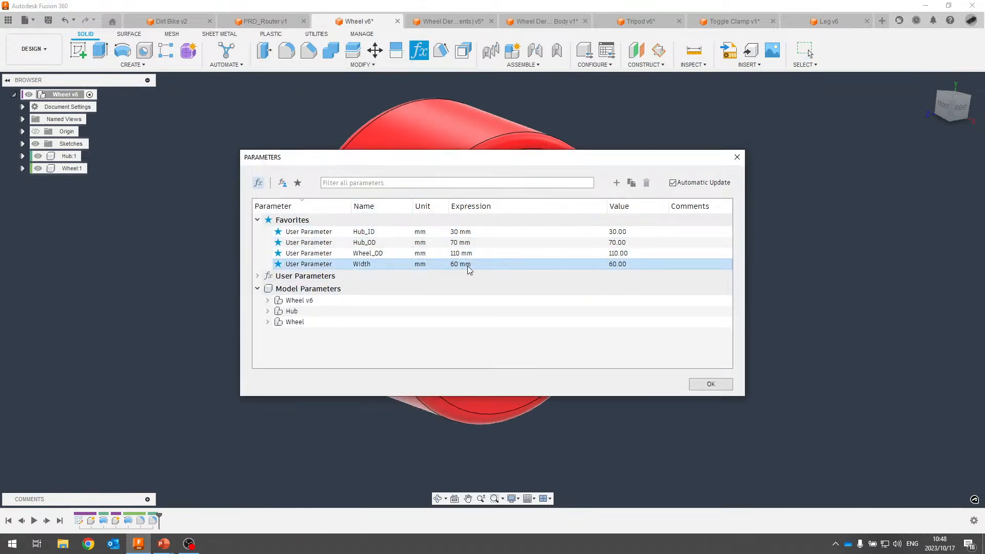
{"action": "left_click", "coordinate": [704, 385]}
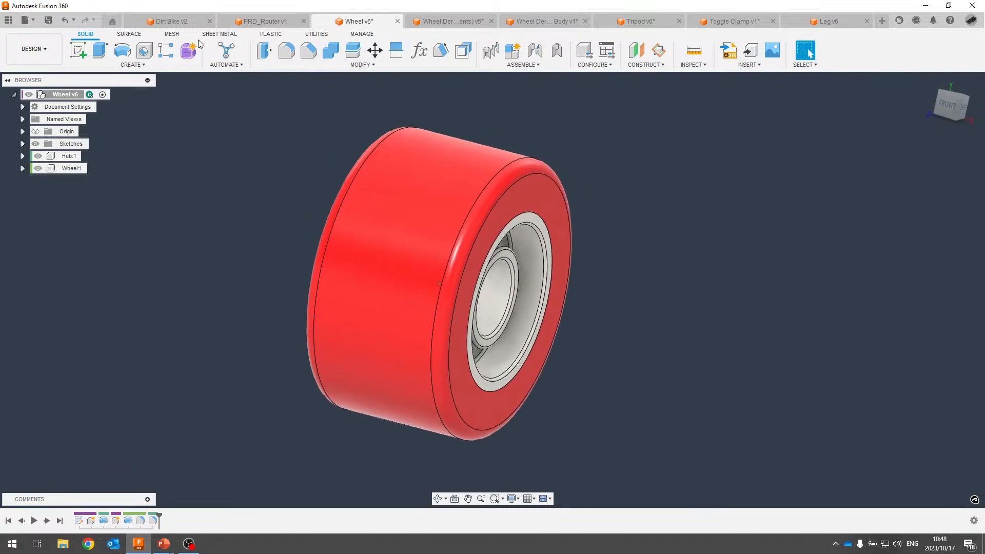
Save a new version of the wheel and switch to the Wheel Derive assembly.
{"action": "left_click", "coordinate": [49, 23]}
{"action": "left_click", "coordinate": [495, 298]}
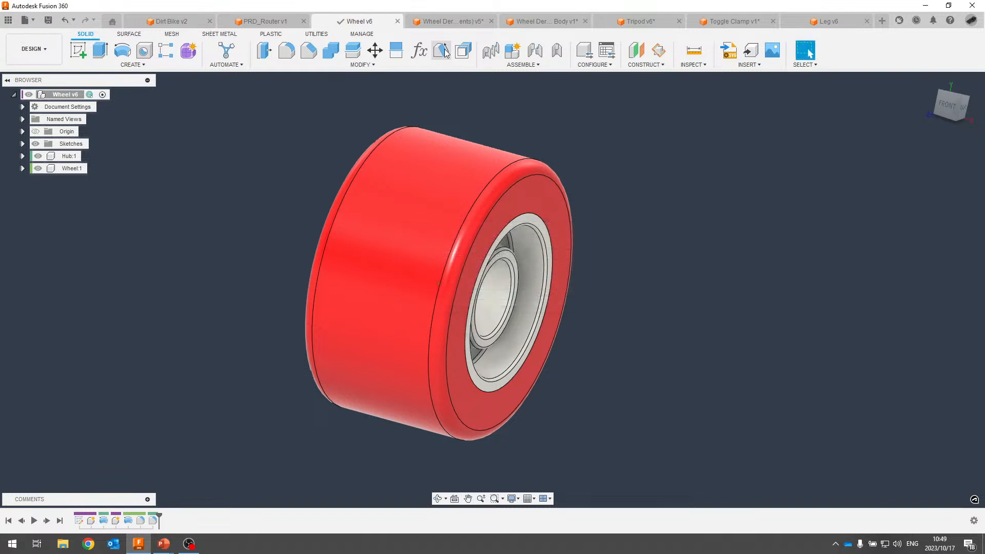
{"action": "left_click", "coordinate": [442, 22]}
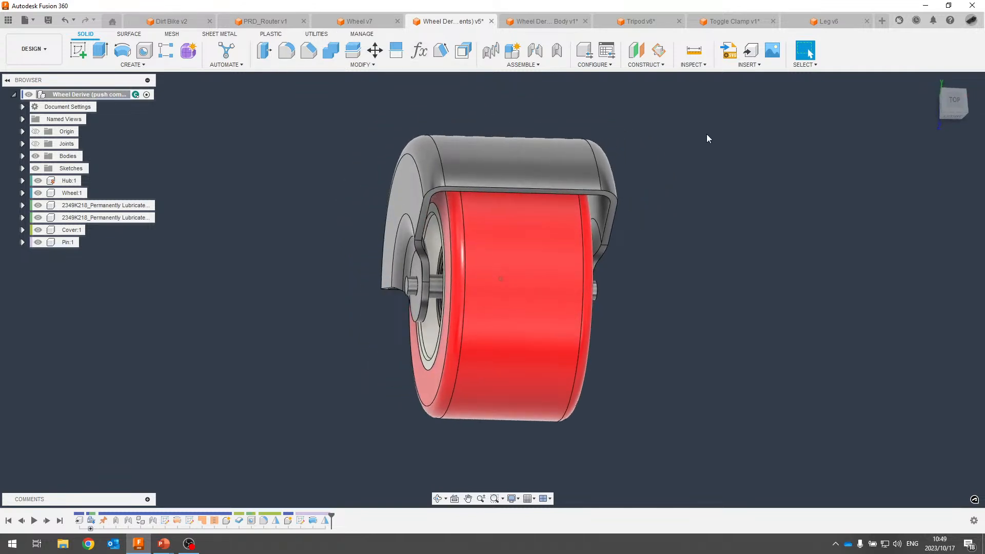
In Wheel Derive Body, revert the wheel's pending position change.
{"action": "left_click", "coordinate": [538, 22]}
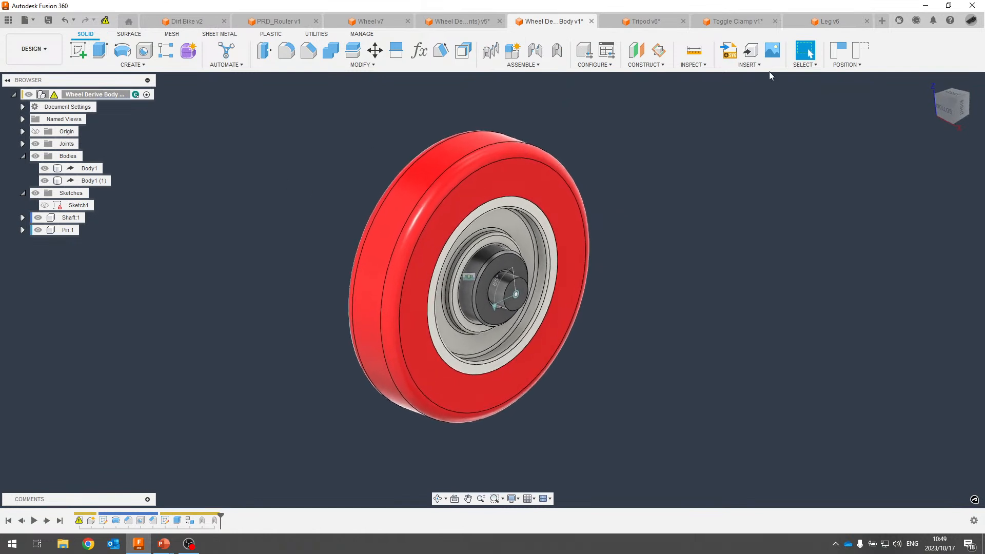
{"action": "left_click", "coordinate": [759, 67]}
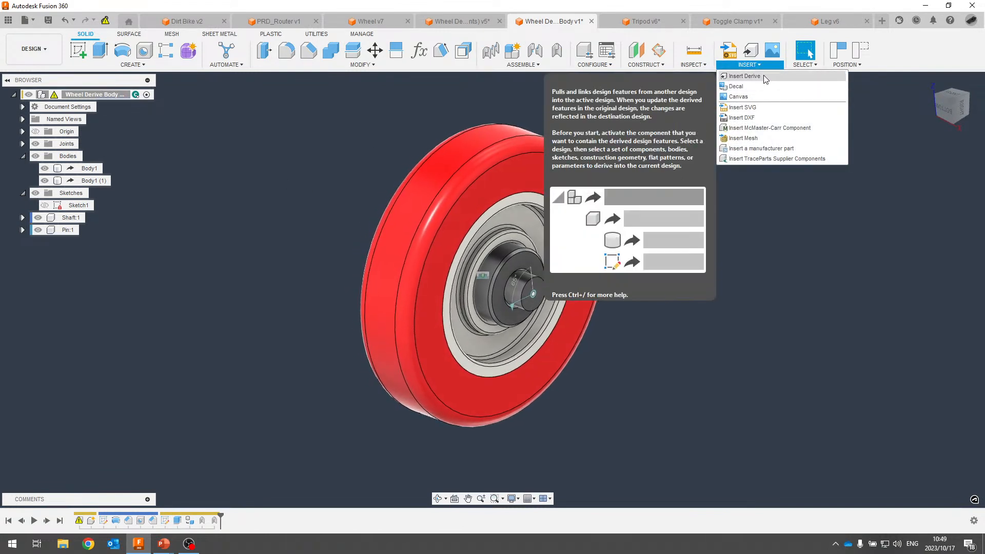
{"action": "left_click", "coordinate": [858, 51]}
Insert a Derive with the Wheel design from the Assemblies folder as its source.
{"action": "left_click", "coordinate": [749, 68]}
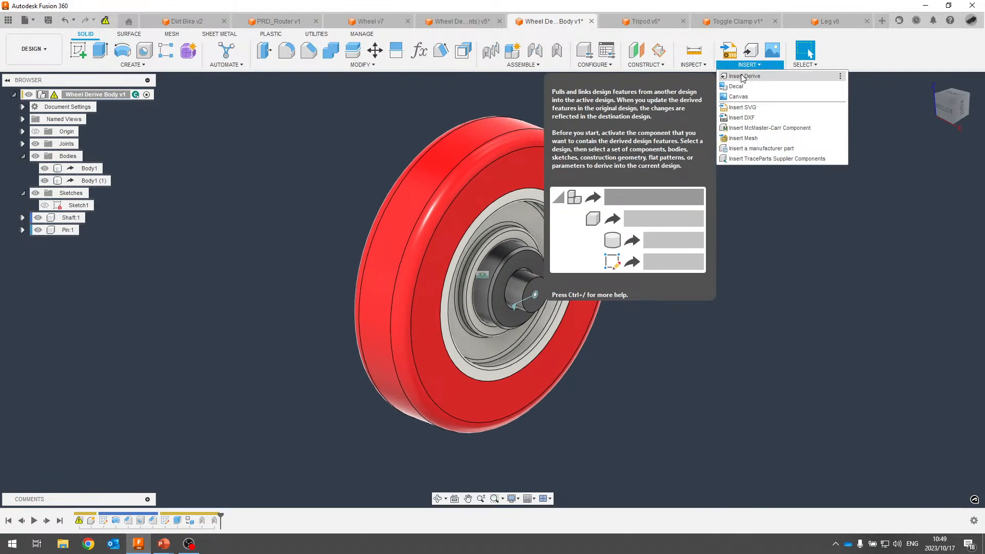
{"action": "left_click", "coordinate": [743, 76]}
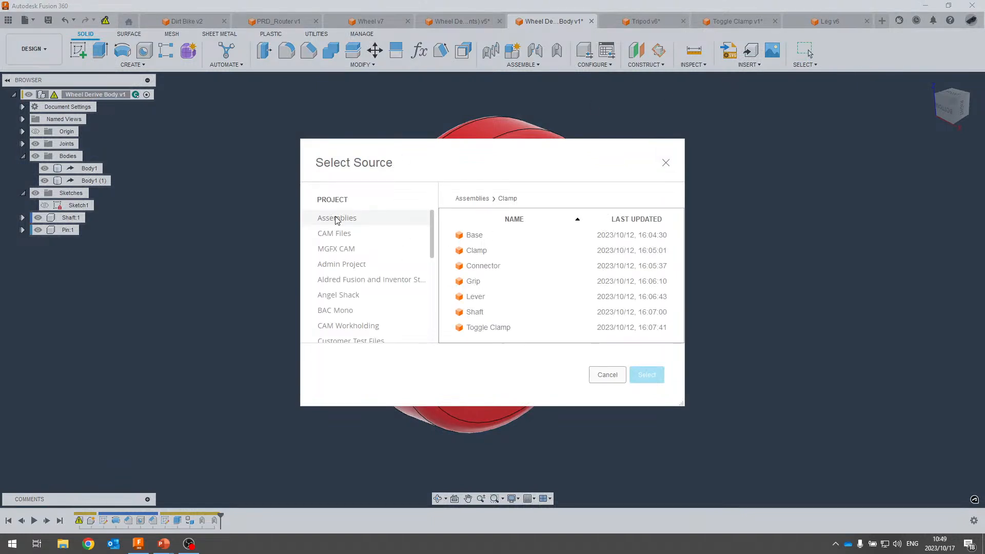
{"action": "left_click", "coordinate": [481, 200]}
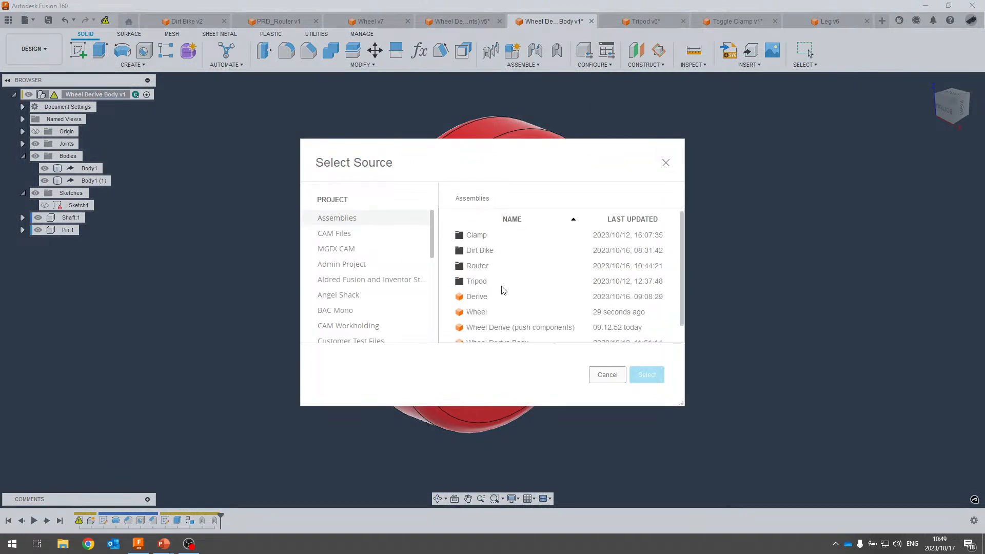
{"action": "left_click", "coordinate": [490, 313]}
{"action": "scroll", "coordinate": [489, 313], "scroll_direction": "down", "scroll_amount": 1}
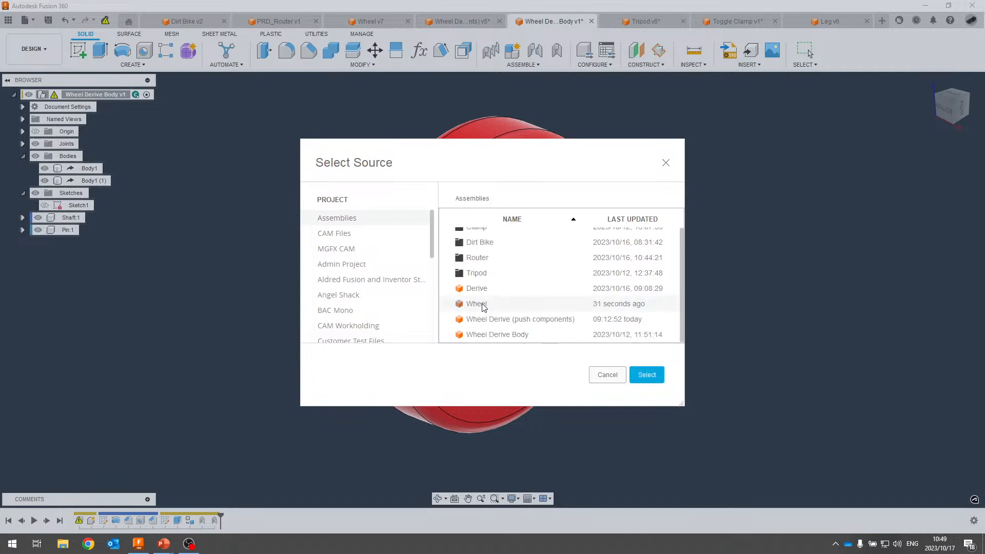
{"action": "left_click", "coordinate": [646, 374]}
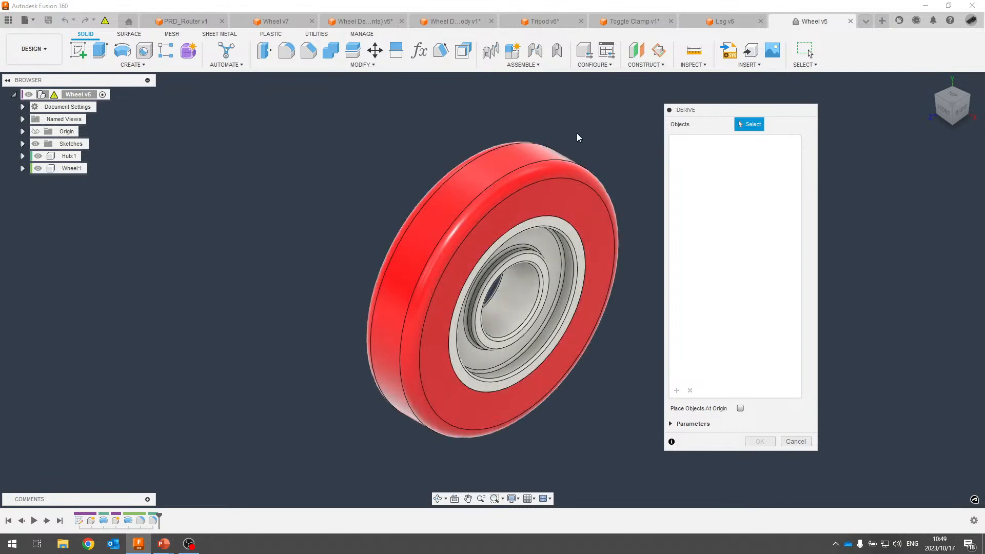
Try deriving the hub body, then Hub:1 and its bodies, and cancel the derive.
{"action": "left_click", "coordinate": [540, 275]}
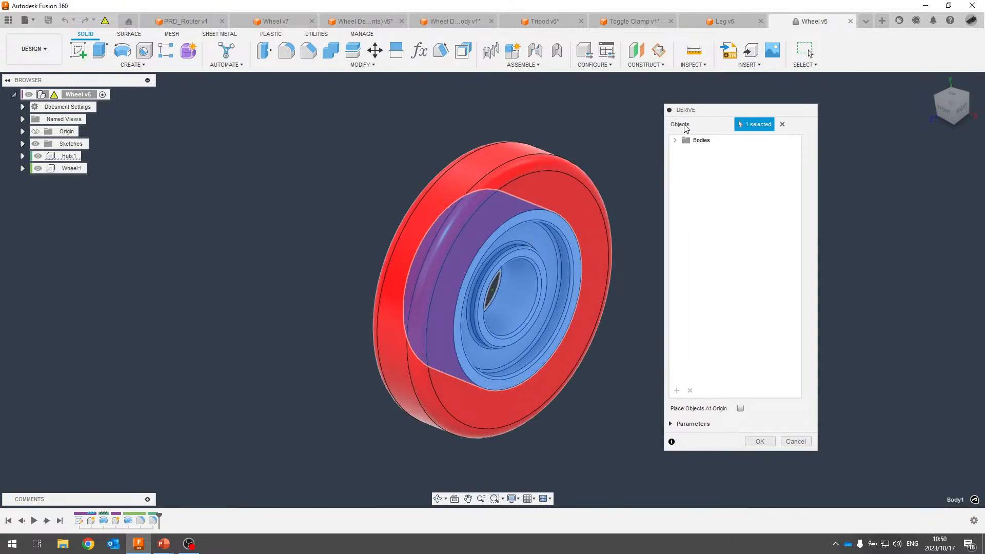
{"action": "left_click", "coordinate": [674, 141]}
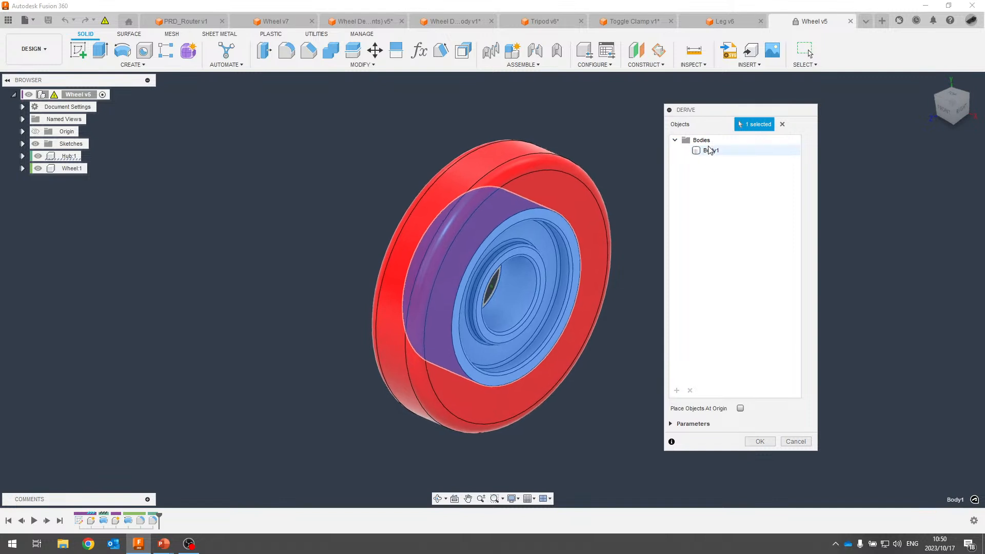
{"action": "left_click", "coordinate": [781, 124]}
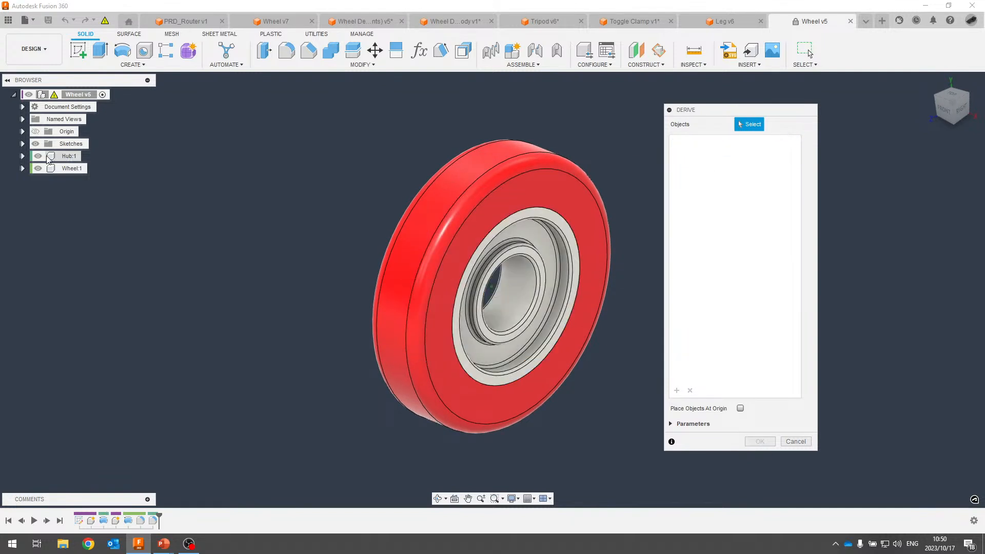
{"action": "left_click", "coordinate": [69, 157]}
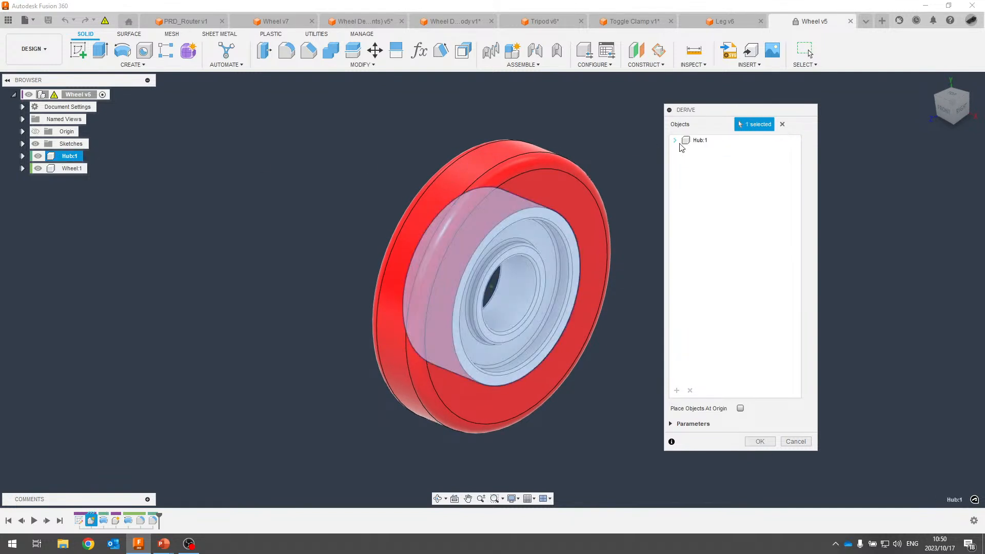
{"action": "left_click", "coordinate": [674, 140]}
{"action": "left_click", "coordinate": [685, 151]}
{"action": "left_click", "coordinate": [800, 442]}
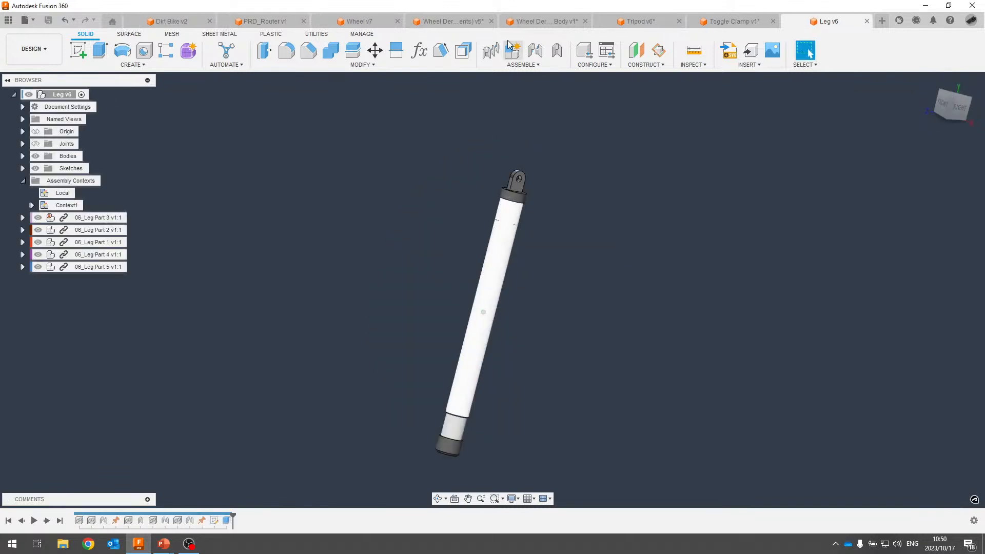
In Wheel Derive Body, highlight Body1 and Body1 (1) to identify hub and tire.
{"action": "left_click", "coordinate": [469, 24]}
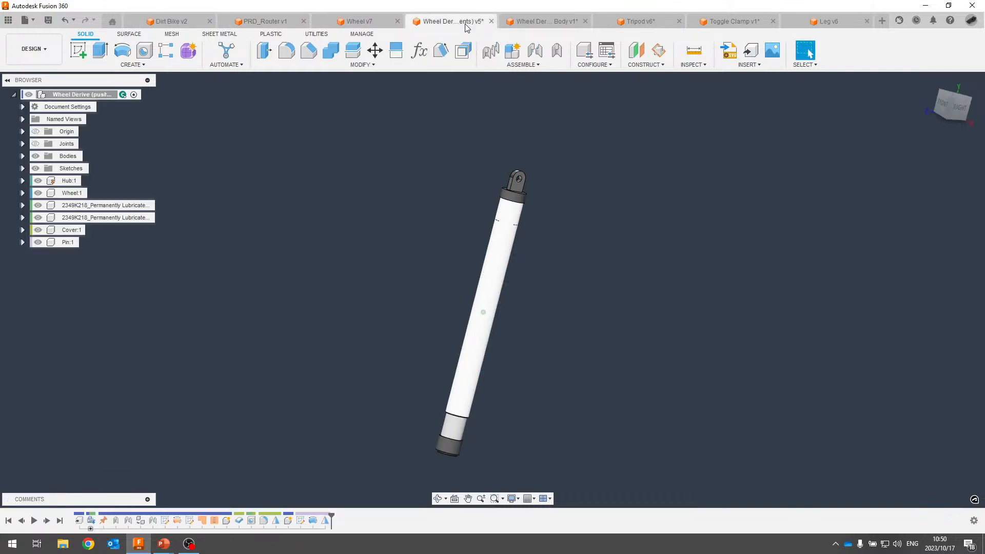
{"action": "left_click", "coordinate": [546, 21]}
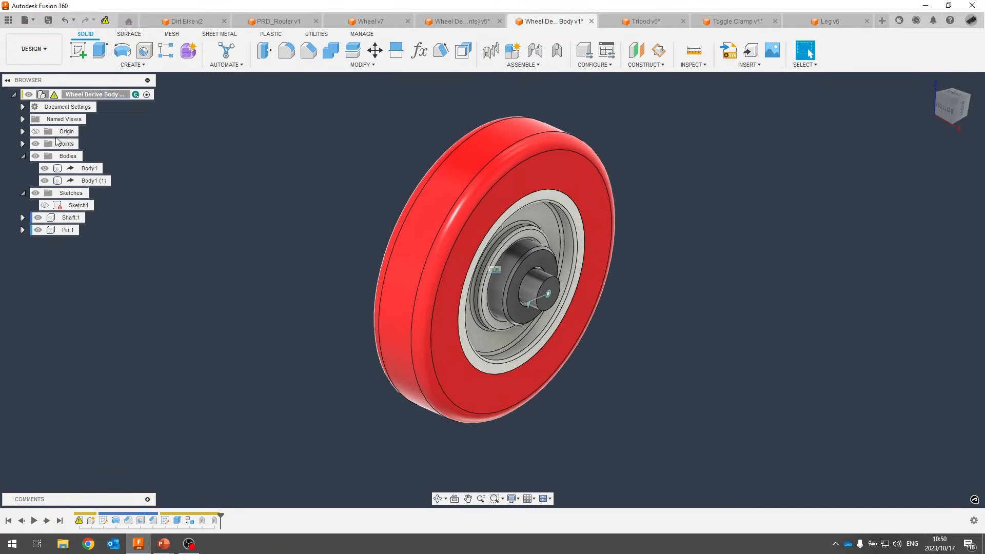
{"action": "left_click", "coordinate": [81, 168]}
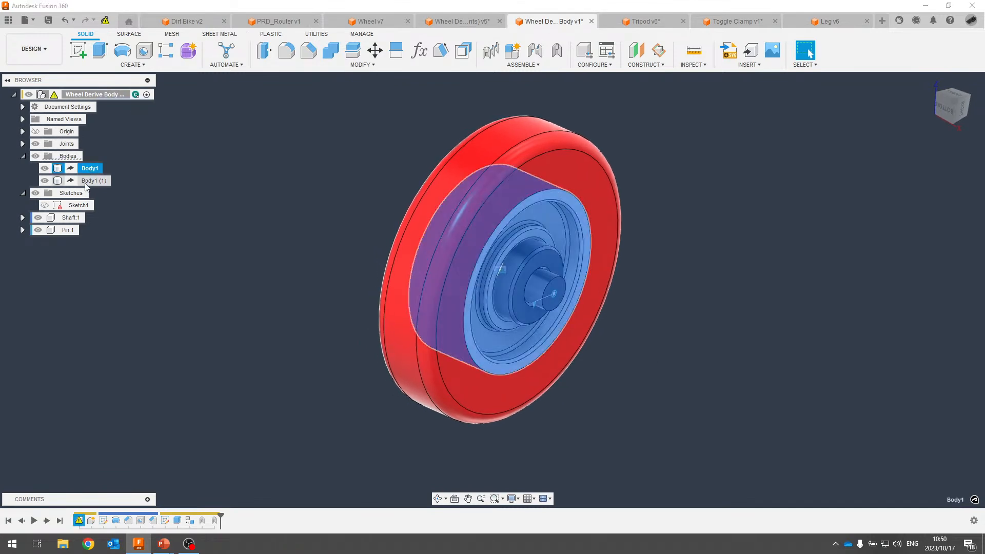
{"action": "left_click", "coordinate": [85, 183]}
{"action": "left_click", "coordinate": [86, 168]}
{"action": "middle_click_drag", "start_coordinate": [240, 142], "coordinate": [173, 141], "text": "shift"}
{"action": "left_click", "coordinate": [93, 181]}
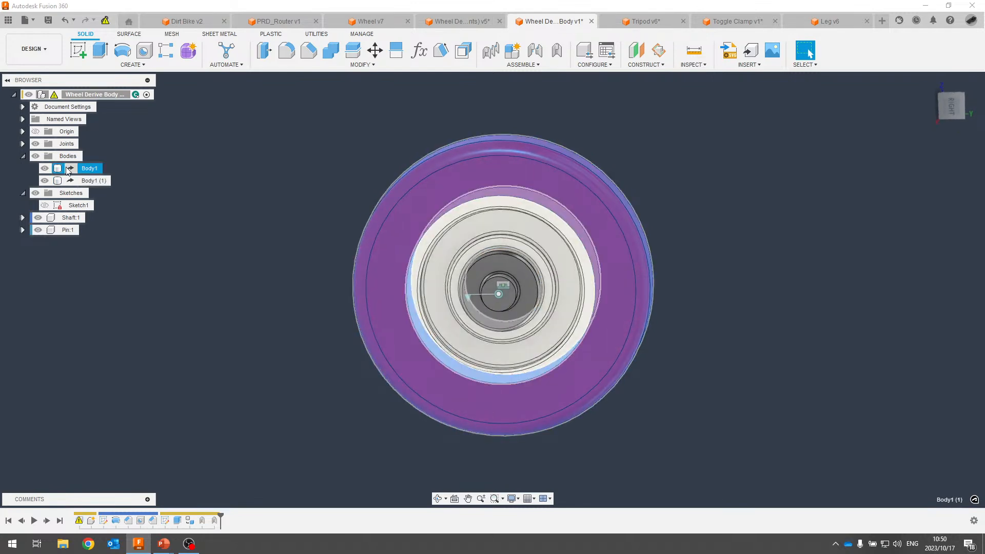
{"action": "left_click", "coordinate": [287, 156]}
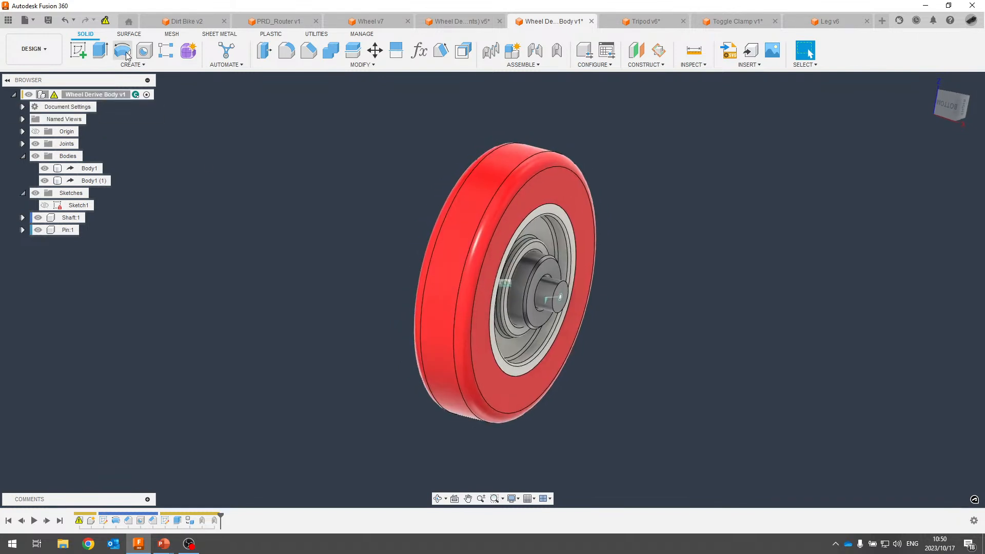
Update the out-of-date derive to the wider wheel, check Body1, and return to the slides.
{"action": "left_click", "coordinate": [105, 23]}
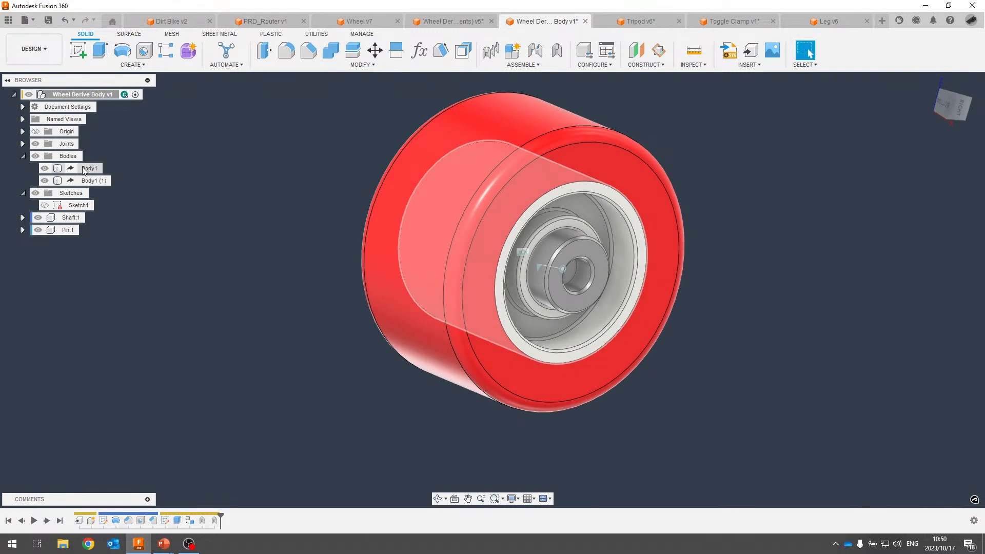
{"action": "left_click", "coordinate": [75, 169]}
{"action": "left_click", "coordinate": [242, 245]}
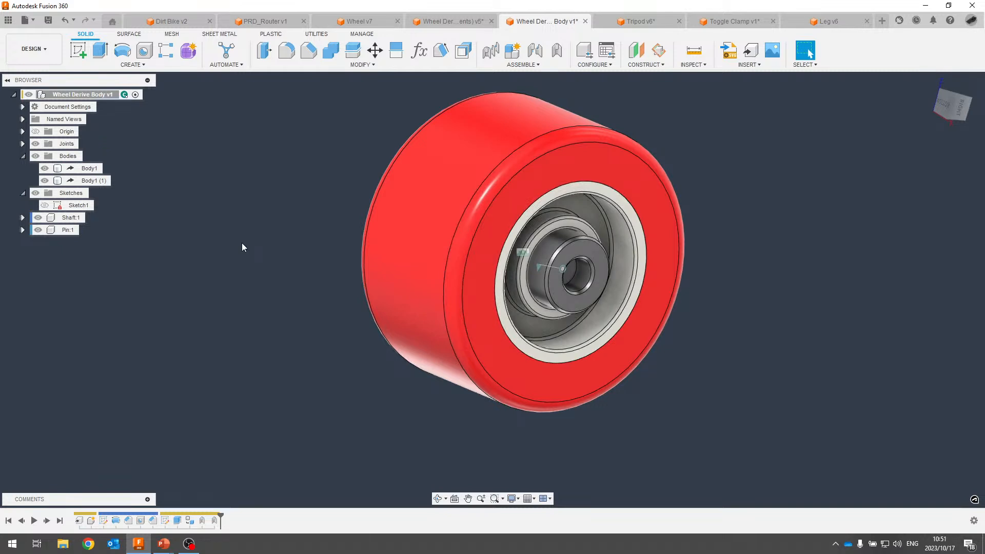
{"action": "key", "text": "alt+Tab"}
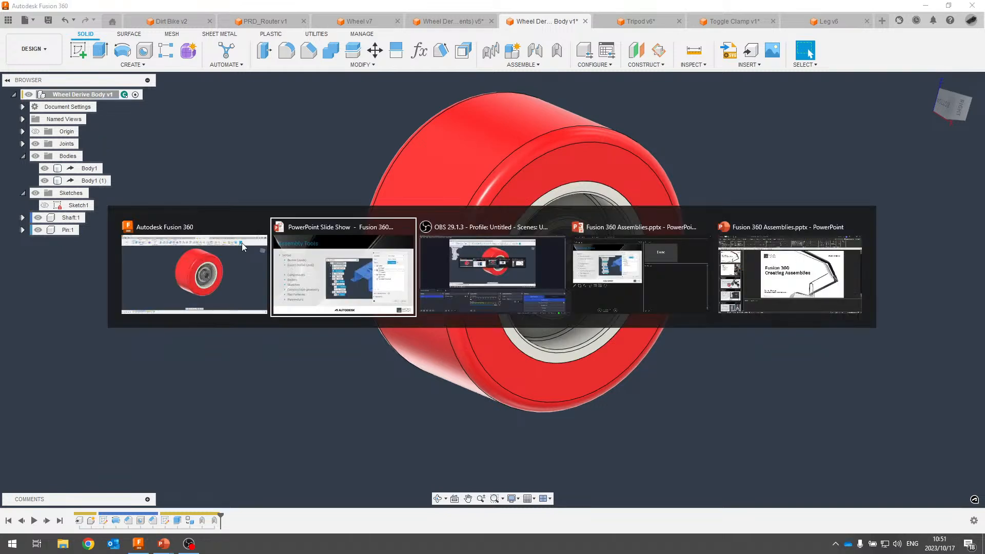
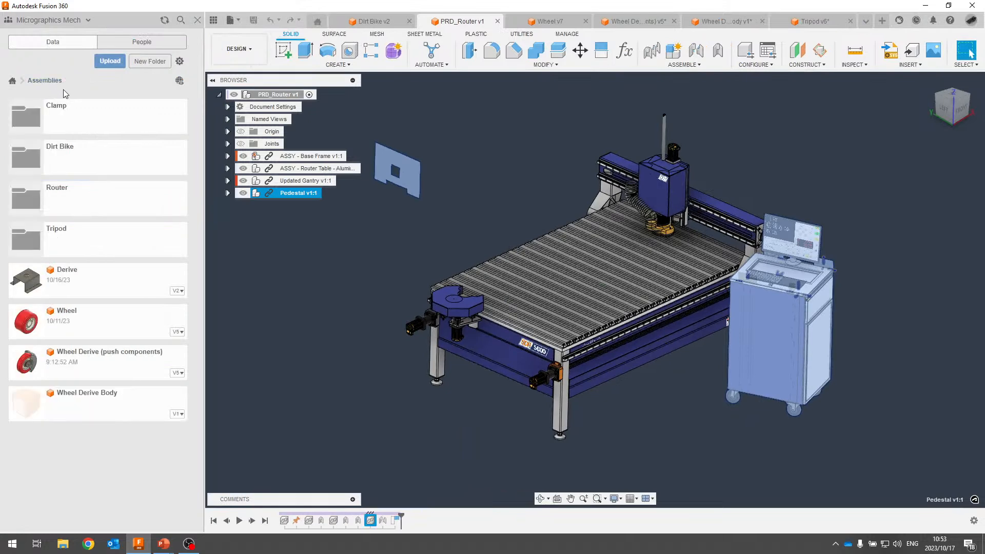
In the Router folder, break the link of Pedestal v1:1 for the component only.
{"action": "left_click", "coordinate": [84, 203]}
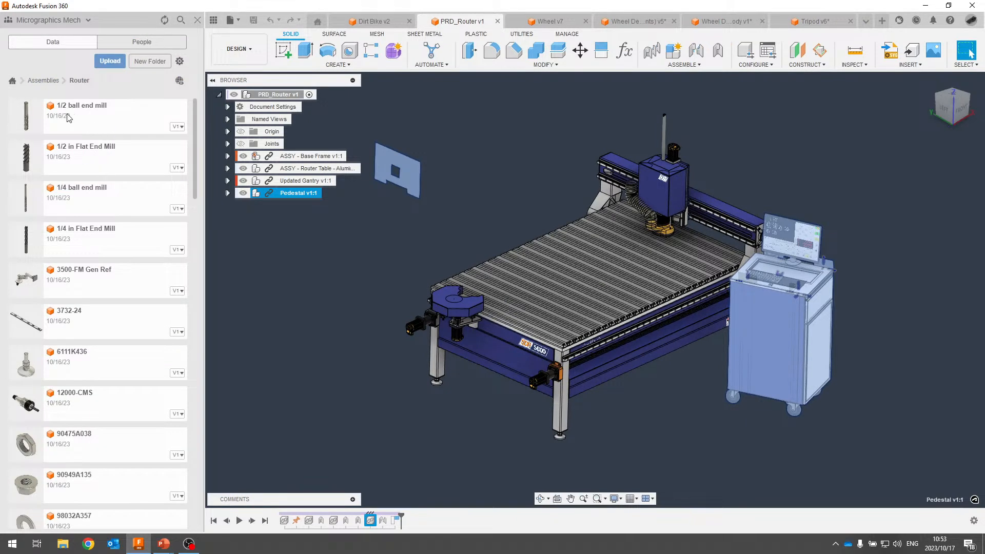
{"action": "scroll", "coordinate": [62, 154], "scroll_direction": "down", "scroll_amount": 5}
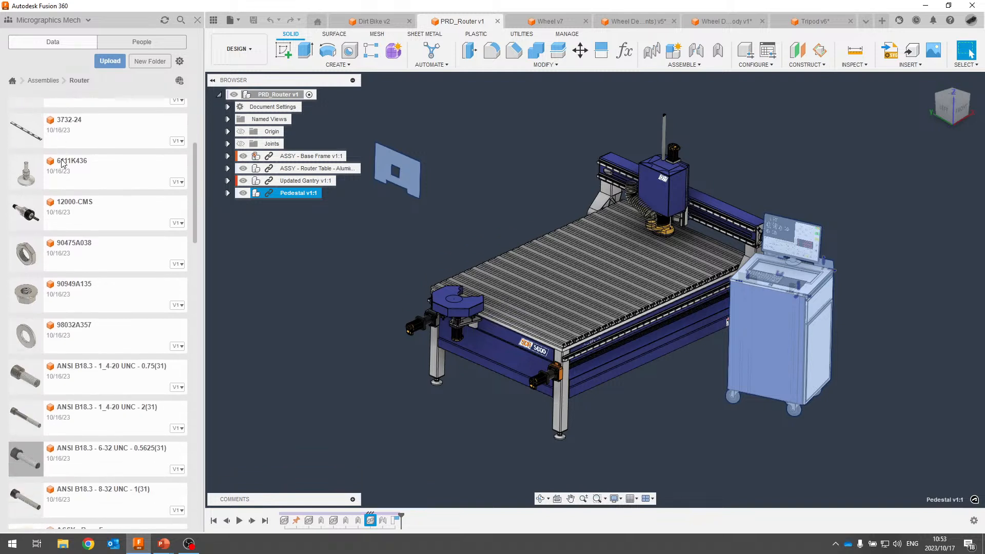
{"action": "scroll", "coordinate": [60, 168], "scroll_direction": "down", "scroll_amount": 5}
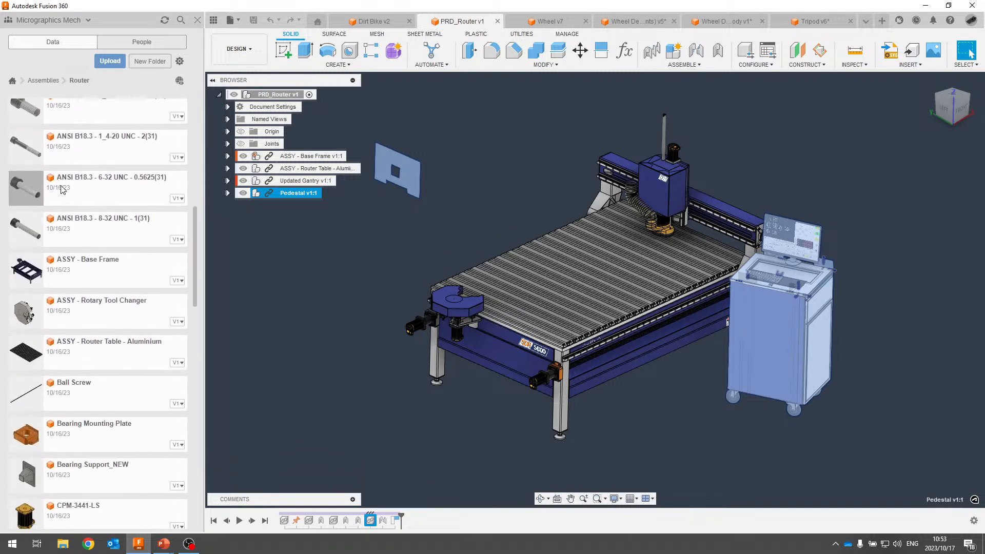
{"action": "scroll", "coordinate": [77, 219], "scroll_direction": "down", "scroll_amount": 10}
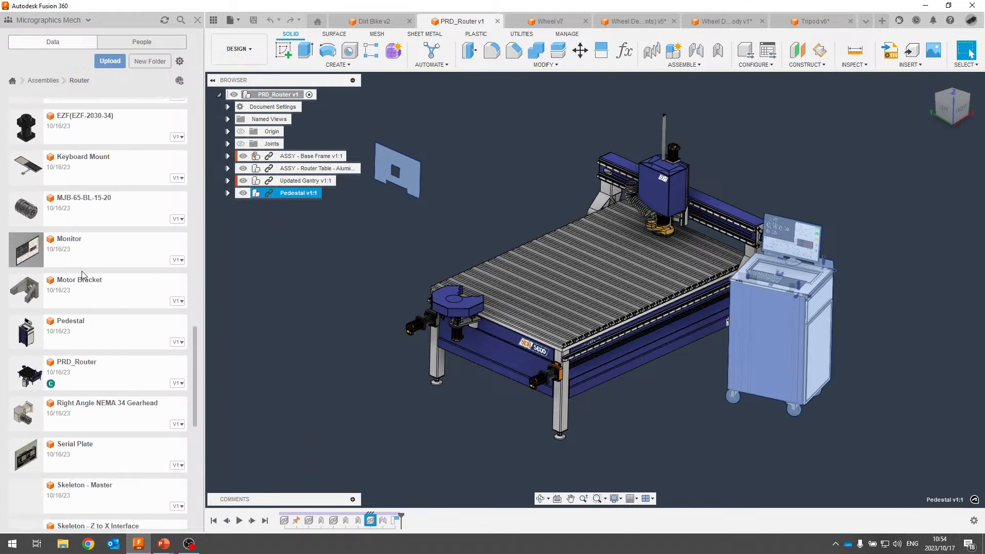
{"action": "scroll", "coordinate": [88, 315], "scroll_direction": "down", "scroll_amount": 1}
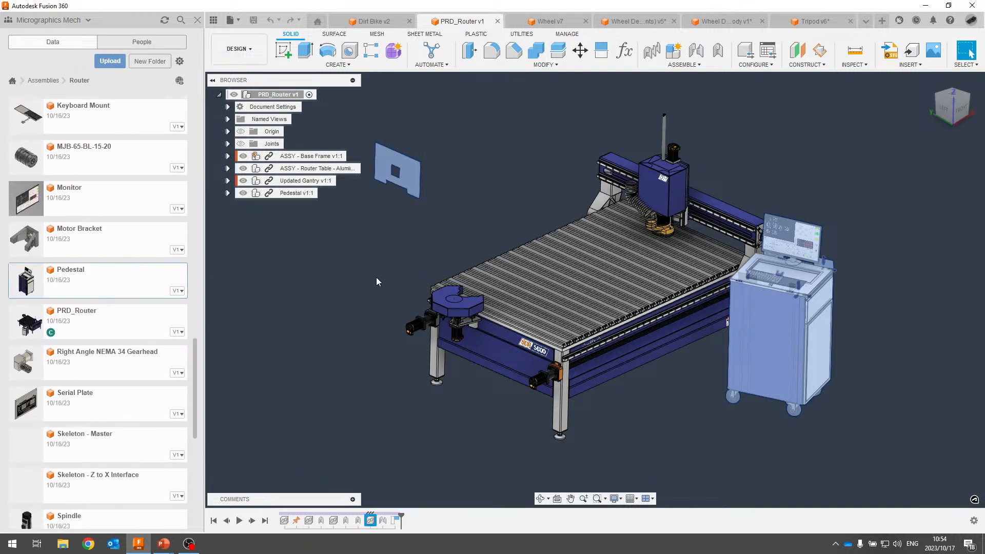
{"action": "right_click", "coordinate": [294, 195]}
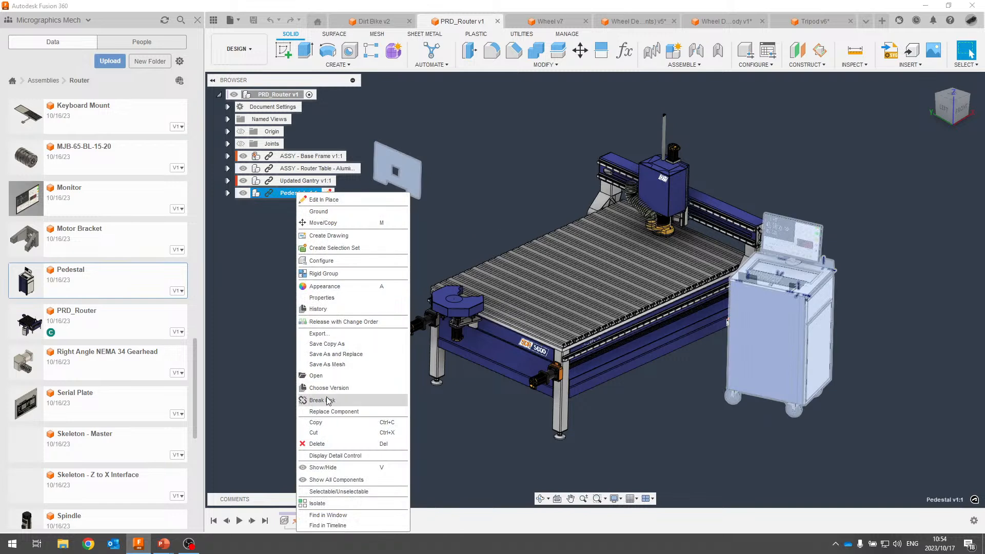
{"action": "left_click", "coordinate": [323, 400]}
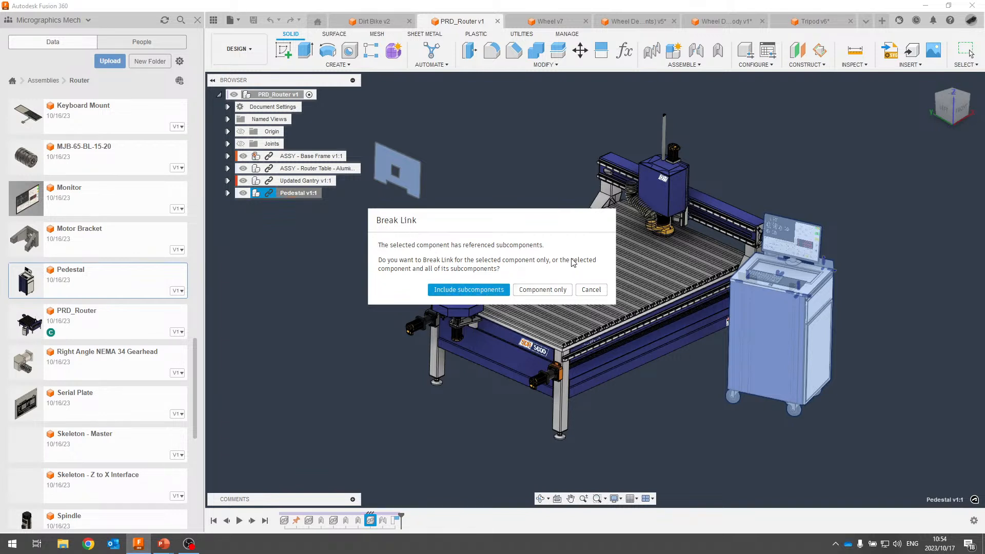
{"action": "left_click", "coordinate": [536, 291]}
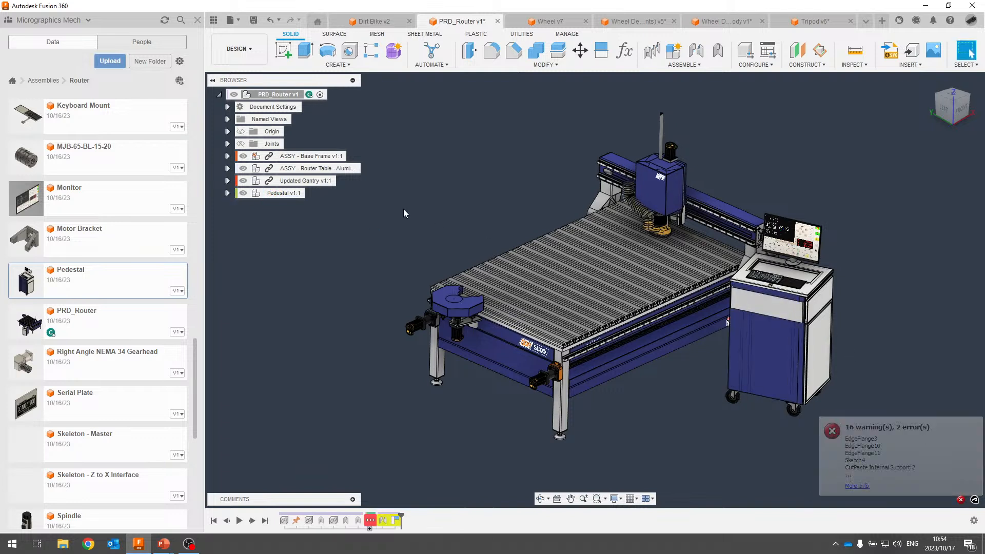
Expand Pedestal v1:1 and inspect 3500-FM Gen Ref, Keyboard Mount, Casters, Drawer, Door and Cabinet Body.
{"action": "left_click", "coordinate": [227, 194]}
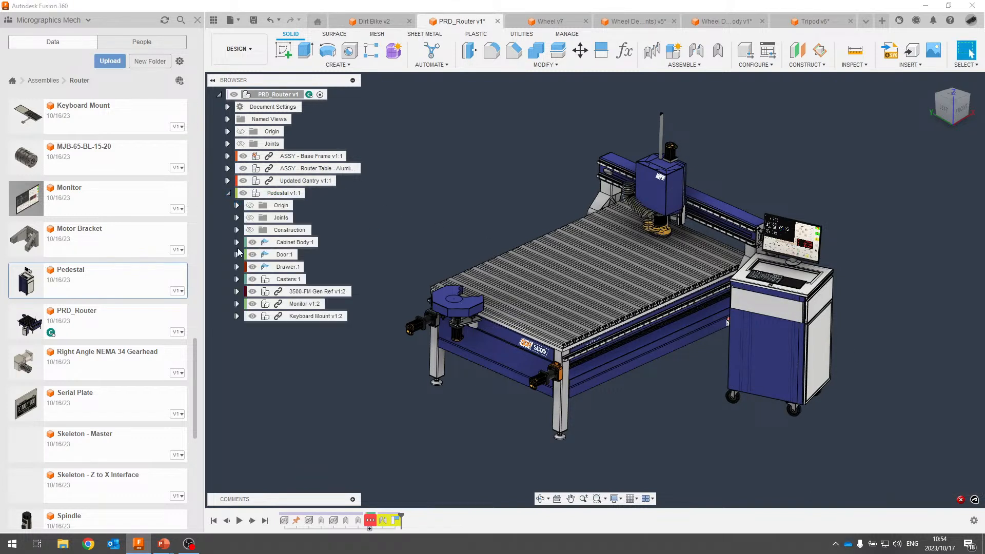
{"action": "left_click", "coordinate": [309, 291]}
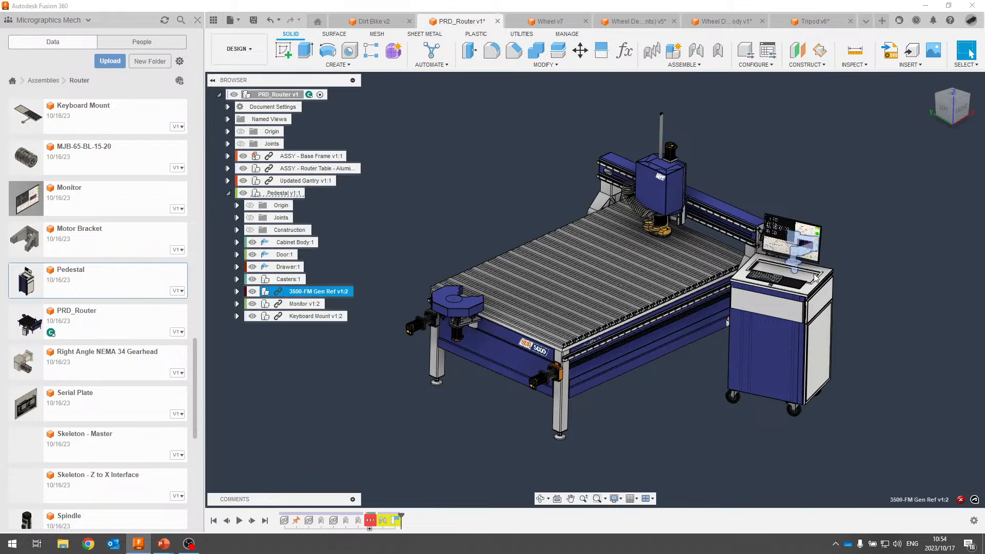
{"action": "scroll", "coordinate": [815, 275], "scroll_direction": "up", "scroll_amount": 7}
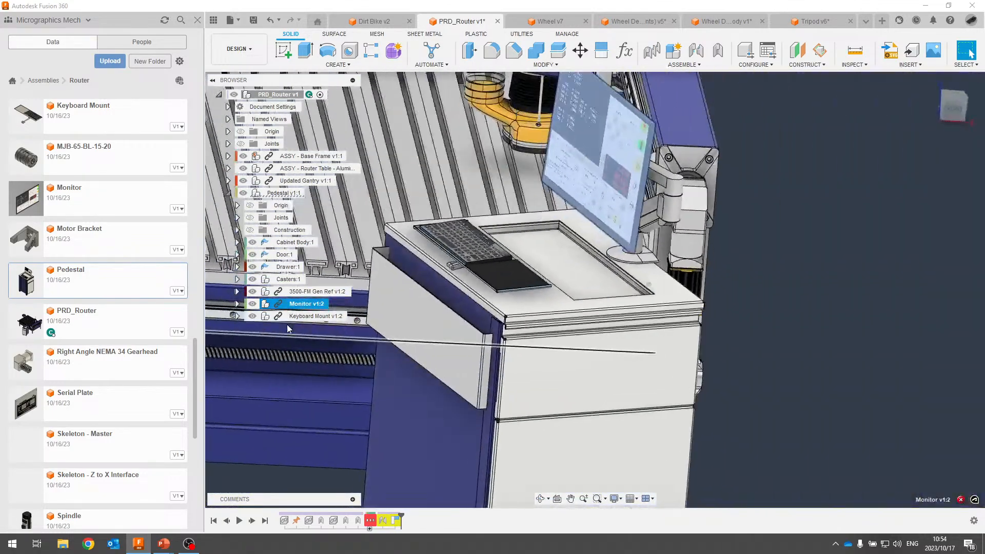
{"action": "left_click", "coordinate": [298, 316]}
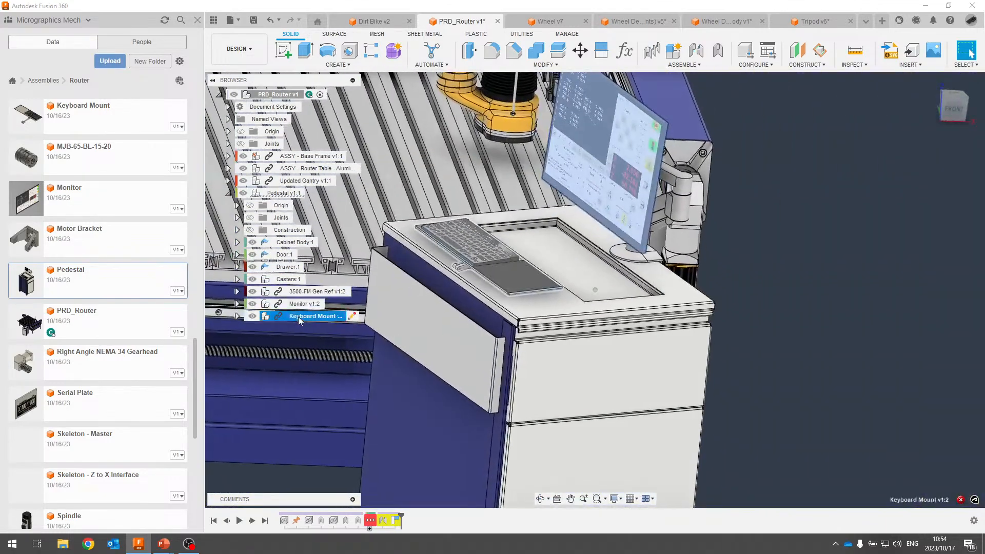
{"action": "left_click", "coordinate": [290, 280]}
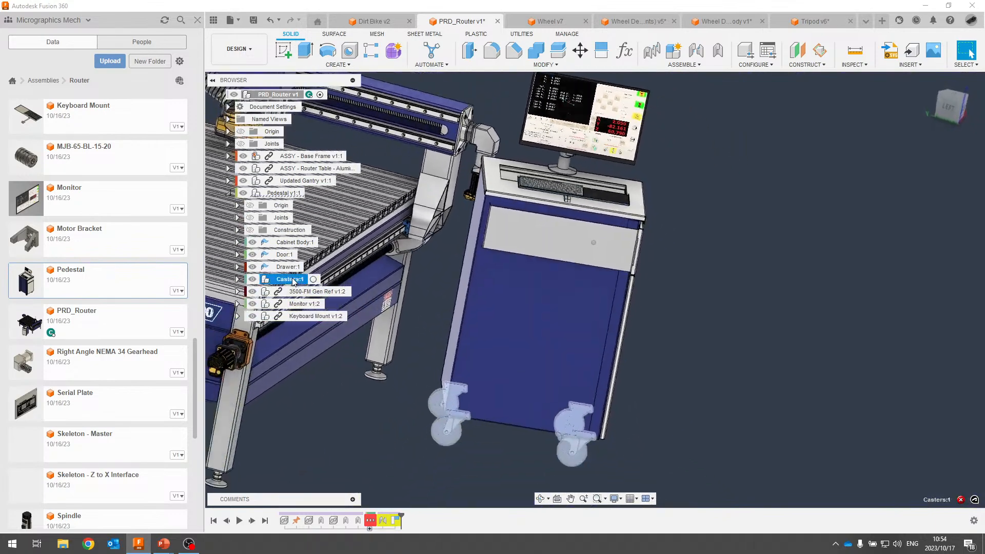
{"action": "left_click", "coordinate": [289, 267]}
{"action": "left_click", "coordinate": [284, 255]}
{"action": "left_click", "coordinate": [260, 244]}
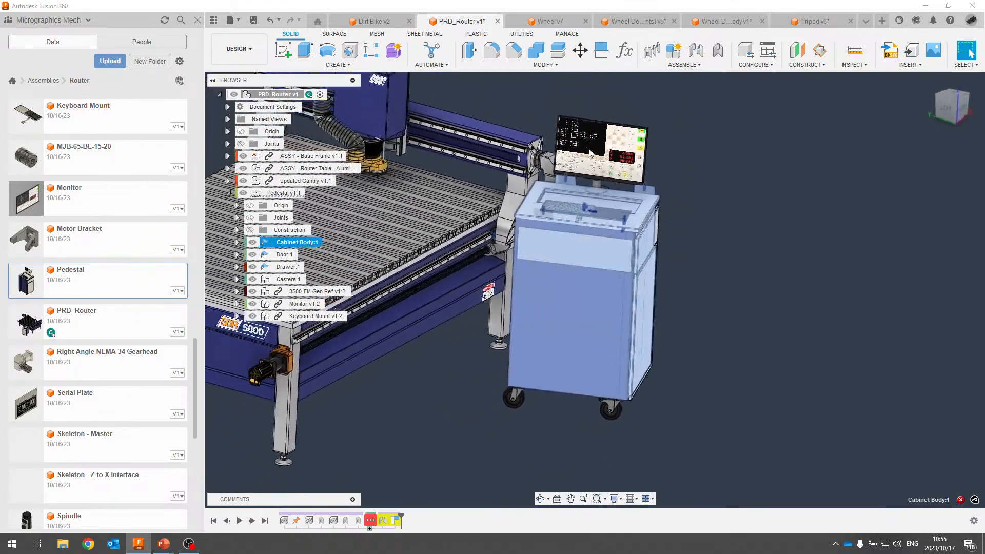
Activate Cabinet Body:1 and clear the selection.
{"action": "left_click", "coordinate": [327, 243]}
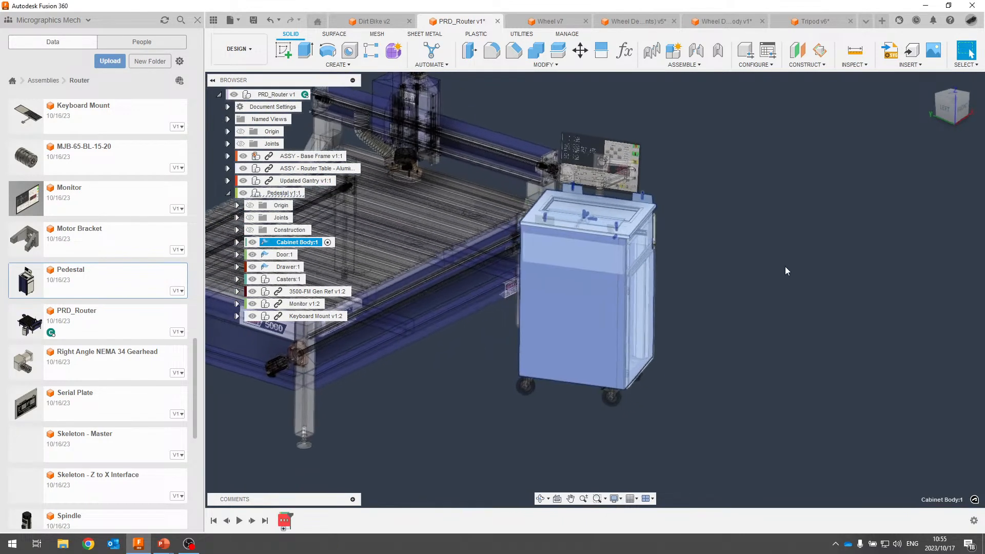
{"action": "left_click", "coordinate": [741, 235]}
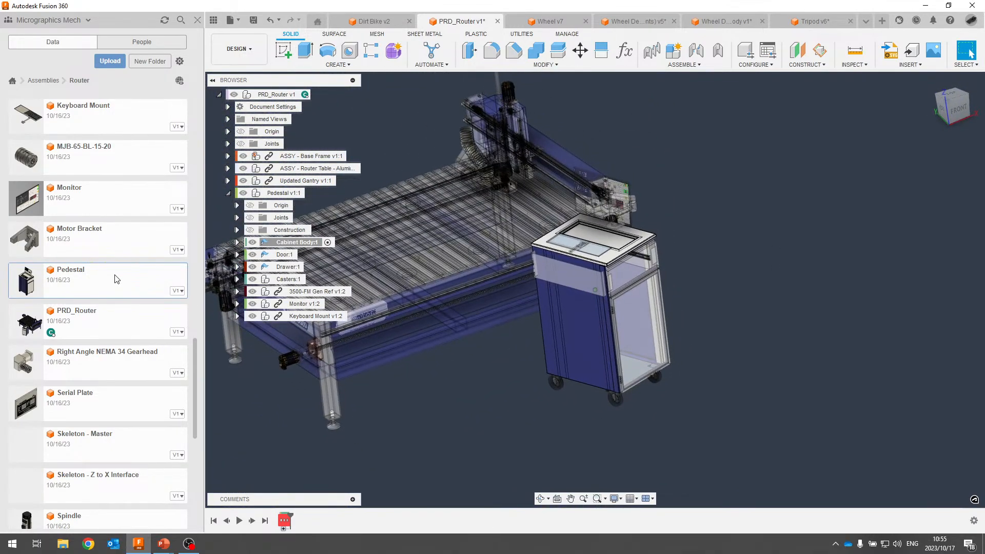
{"action": "key", "text": "alt+Tab"}
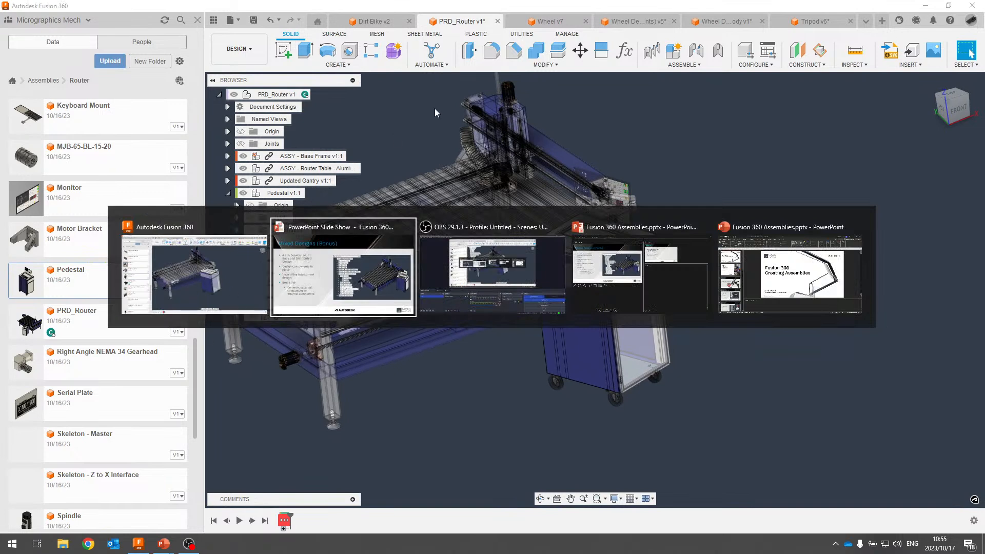
In the Dirt Bike v2 design, turn on the Front Suspension:1 origin's visibility.
{"action": "left_click", "coordinate": [370, 21]}
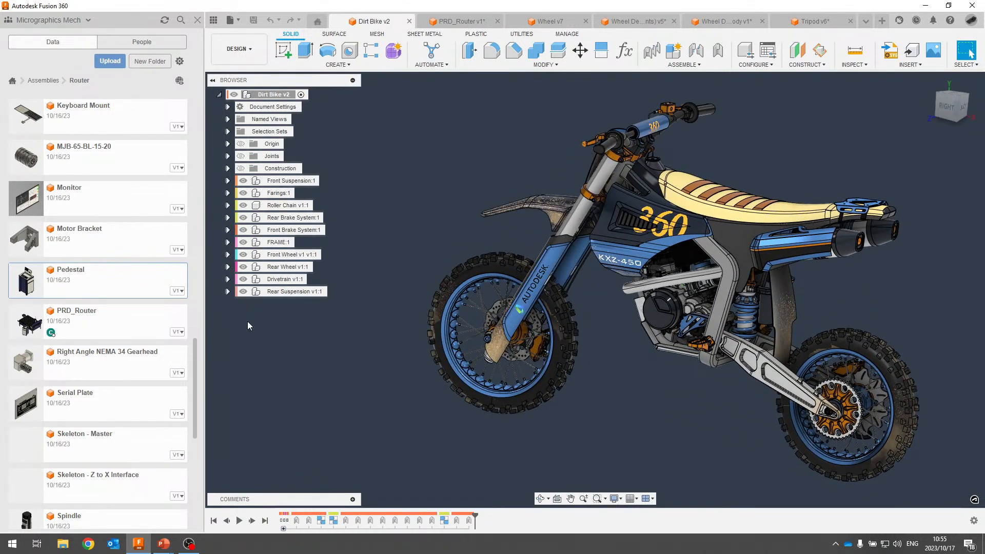
{"action": "left_click", "coordinate": [226, 180]}
{"action": "scroll", "coordinate": [241, 169], "scroll_direction": "down", "scroll_amount": 2}
{"action": "left_click", "coordinate": [254, 133]}
{"action": "left_click", "coordinate": [250, 132]}
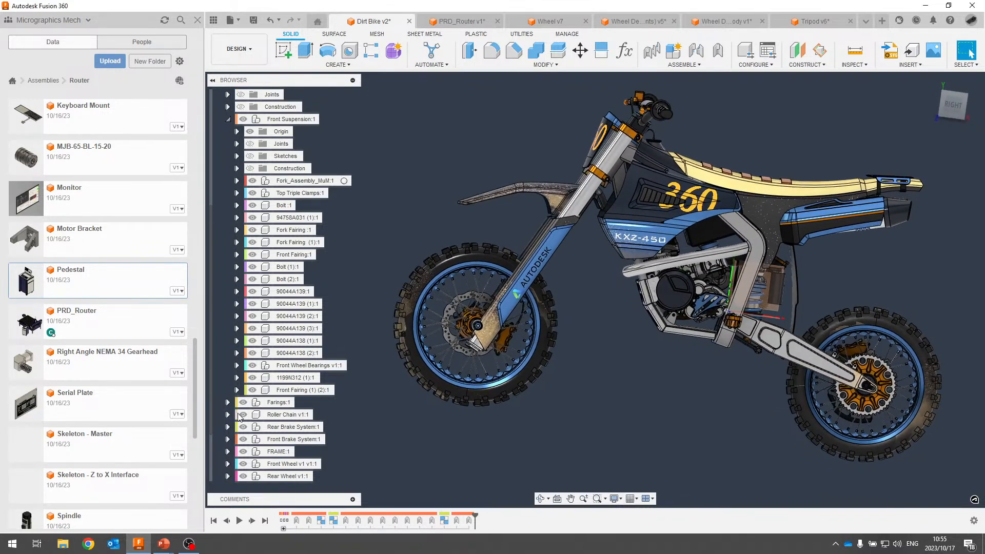
{"action": "left_click", "coordinate": [228, 120]}
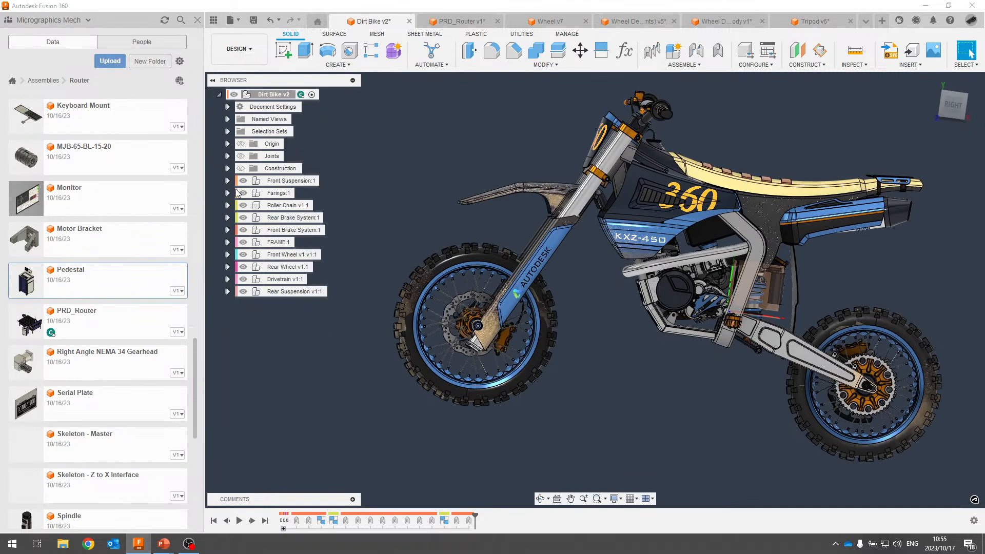
Expand and review the contents of Farings:1 and Front Wheel v1 v1:1.
{"action": "left_click", "coordinate": [229, 193]}
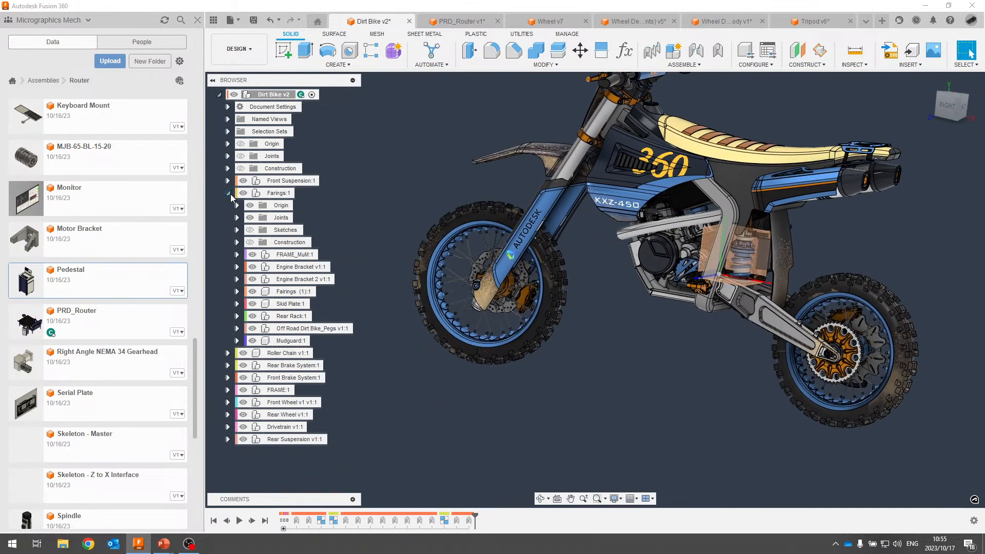
{"action": "left_click", "coordinate": [228, 194]}
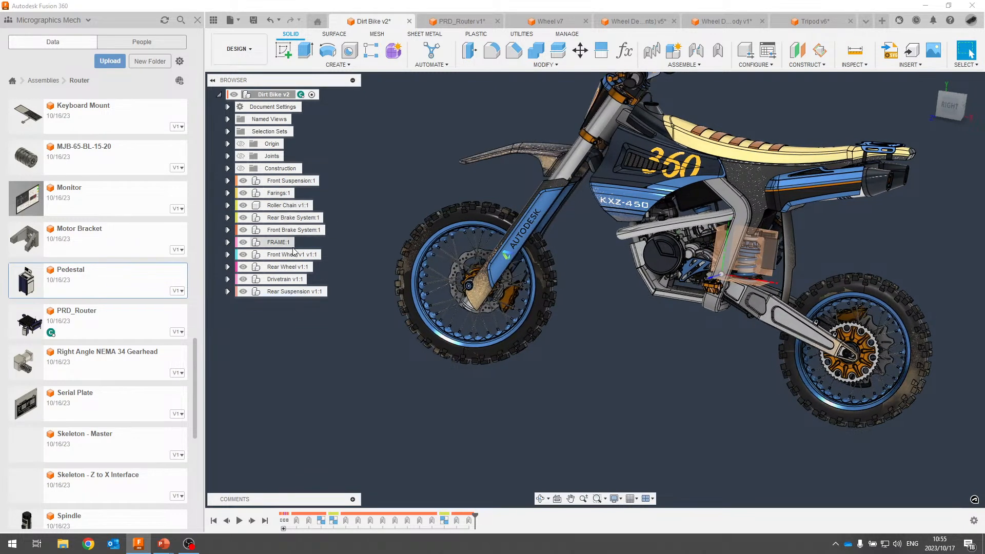
{"action": "left_click", "coordinate": [233, 255]}
{"action": "left_click", "coordinate": [227, 254]}
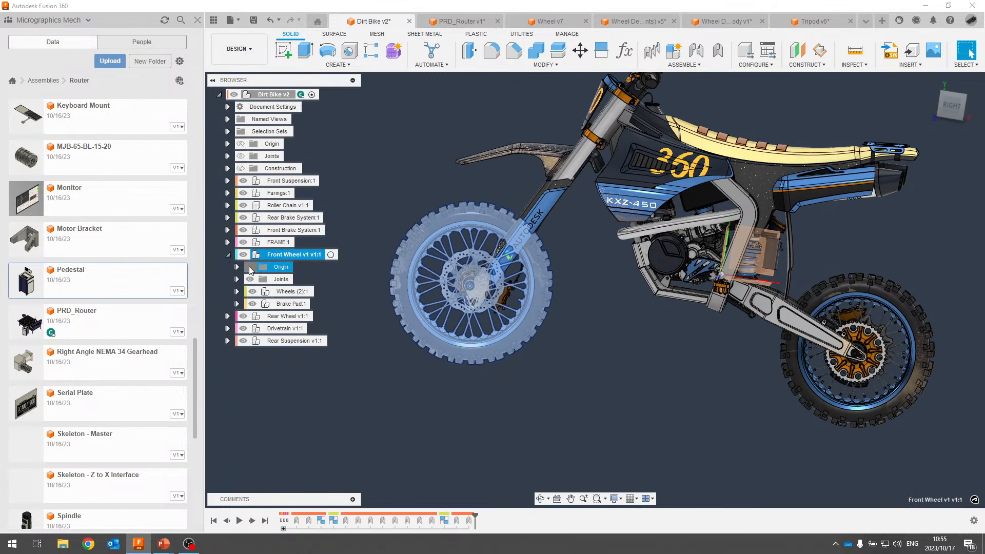
{"action": "left_click", "coordinate": [228, 254]}
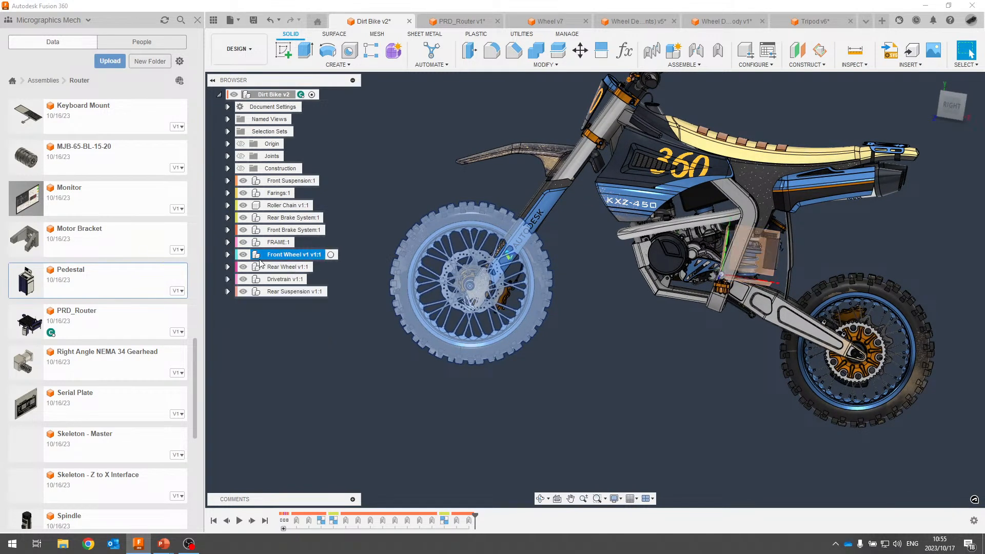
Review Rear Wheel v1:1 and its Back_Whee:1 parts in the browser and viewport.
{"action": "left_click", "coordinate": [244, 267]}
{"action": "left_click", "coordinate": [228, 267]}
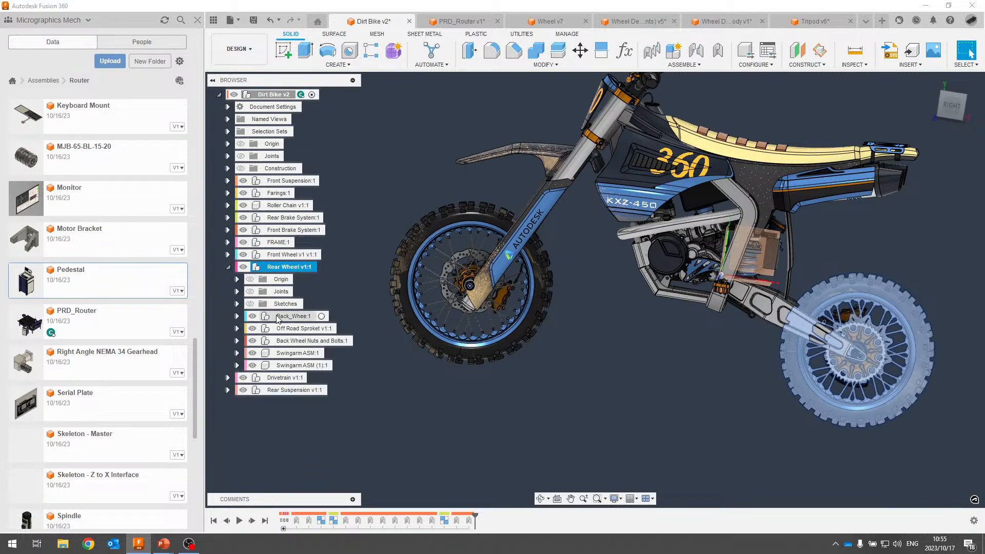
{"action": "left_click", "coordinate": [239, 315]}
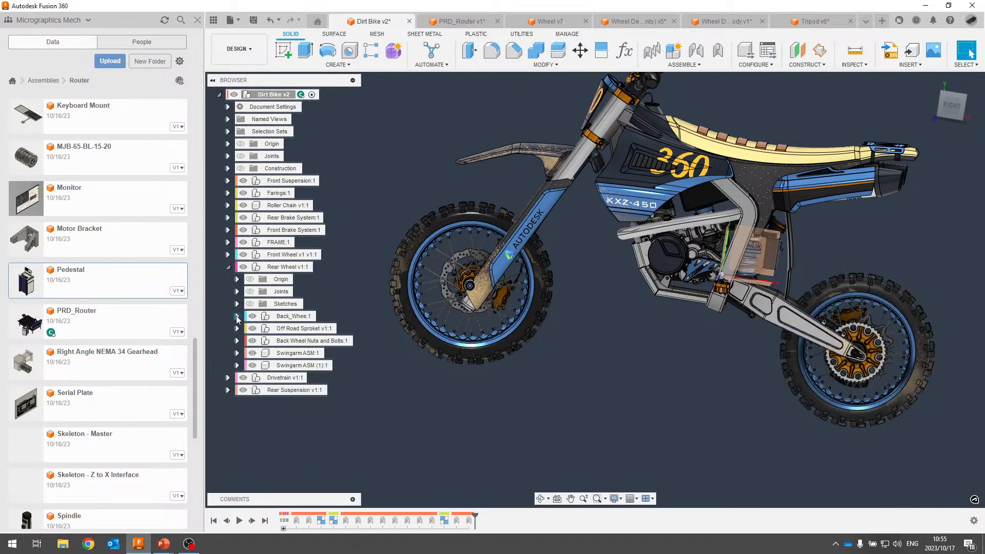
{"action": "left_click", "coordinate": [237, 316]}
{"action": "middle_click_drag", "start_coordinate": [887, 321], "coordinate": [744, 353]}
{"action": "middle_click_drag", "start_coordinate": [773, 301], "coordinate": [728, 340], "text": "shift"}
{"action": "scroll", "coordinate": [251, 195], "scroll_direction": "up", "scroll_amount": 3}
{"action": "scroll", "coordinate": [248, 221], "scroll_direction": "up", "scroll_amount": 1}
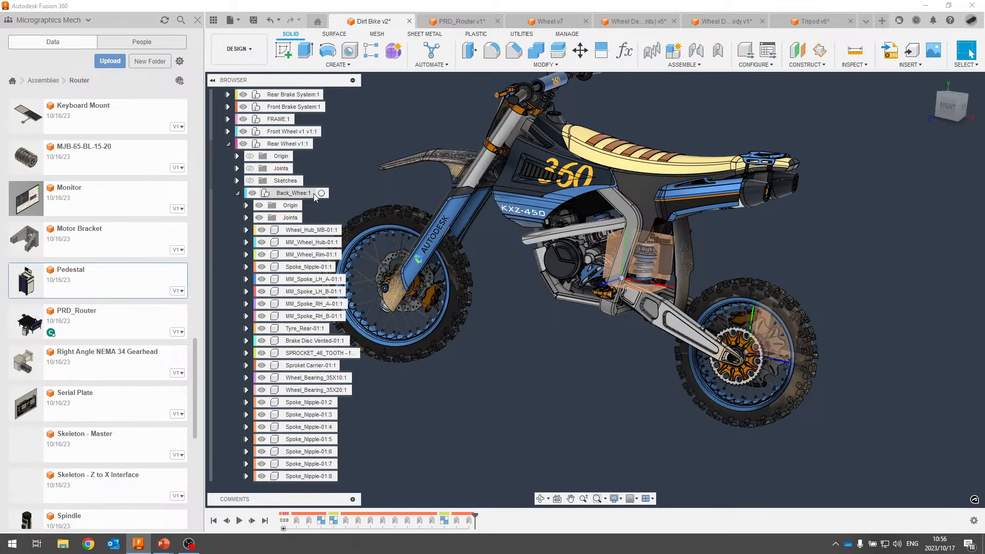
{"action": "left_click", "coordinate": [238, 194]}
{"action": "left_click", "coordinate": [228, 267]}
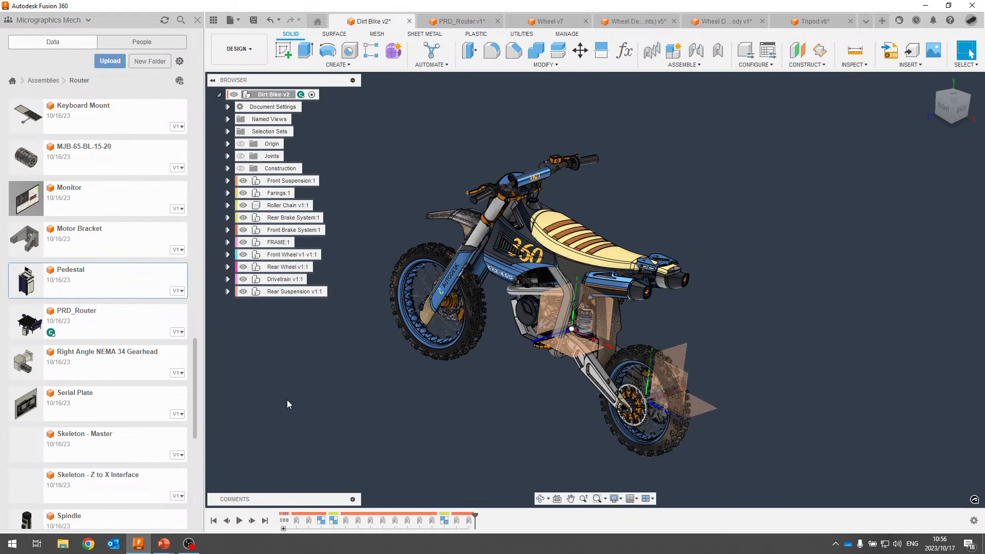
In the Data Panel, browse Assemblies > Dirt Bike, then return to the Router folder.
{"action": "left_click", "coordinate": [34, 82]}
{"action": "left_click", "coordinate": [59, 167]}
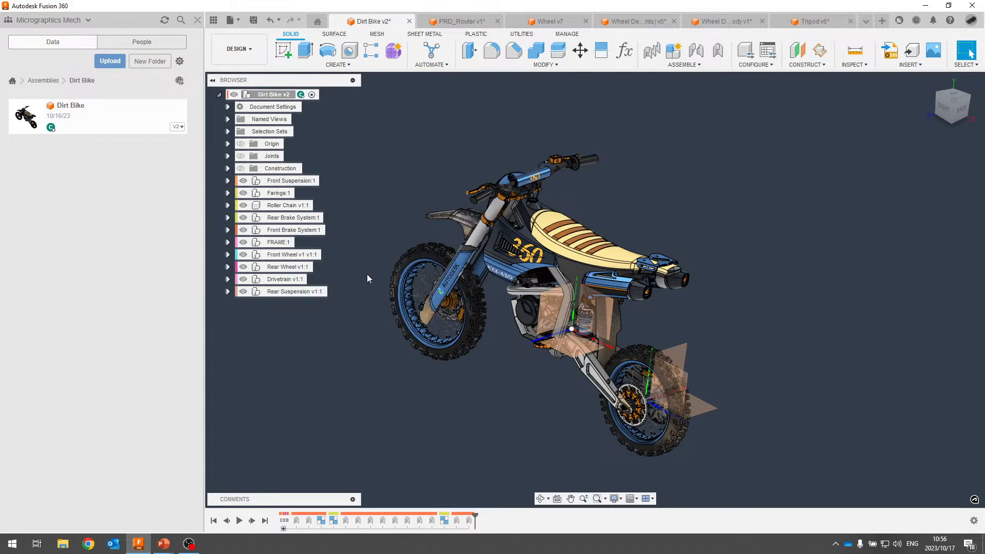
{"action": "left_click", "coordinate": [54, 81]}
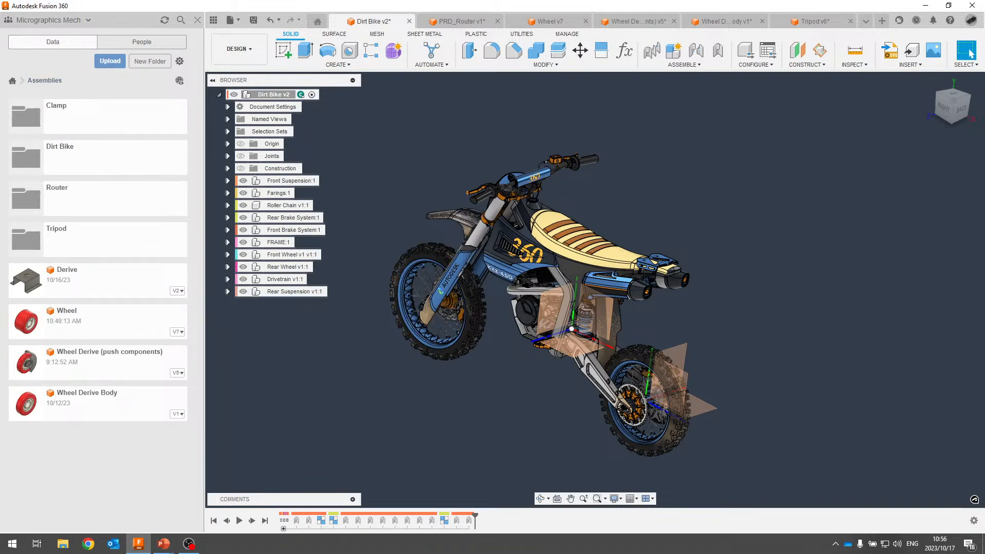
{"action": "left_click", "coordinate": [100, 197]}
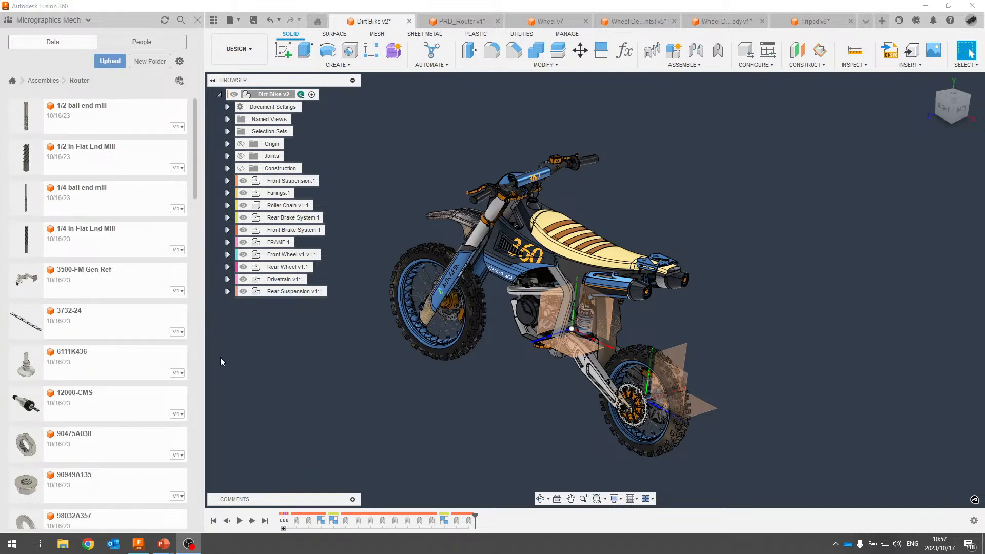
Switch to the PowerPoint slide show and advance to the Summary slide.
{"action": "key", "text": "alt+Tab"}
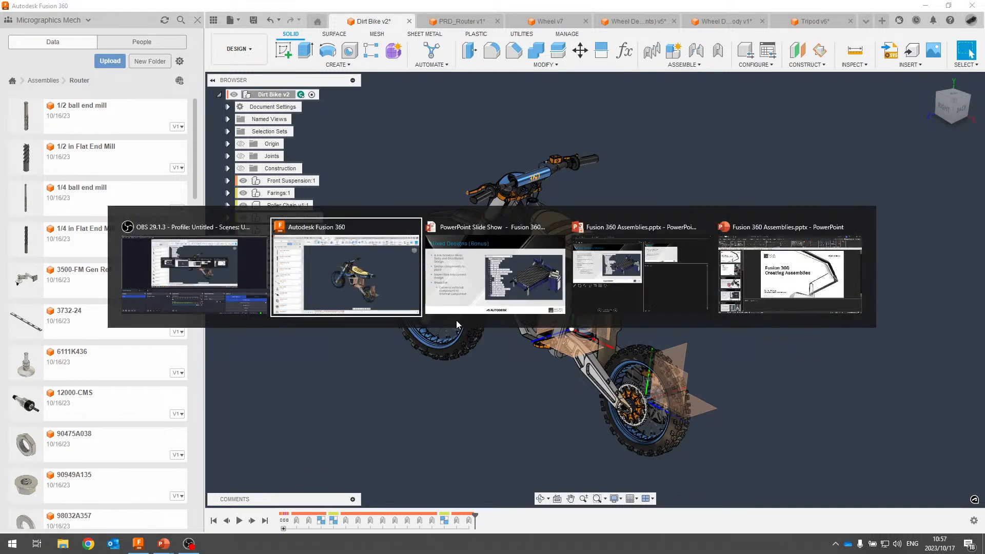
{"action": "left_click", "coordinate": [465, 319]}
{"action": "left_click", "coordinate": [293, 235]}
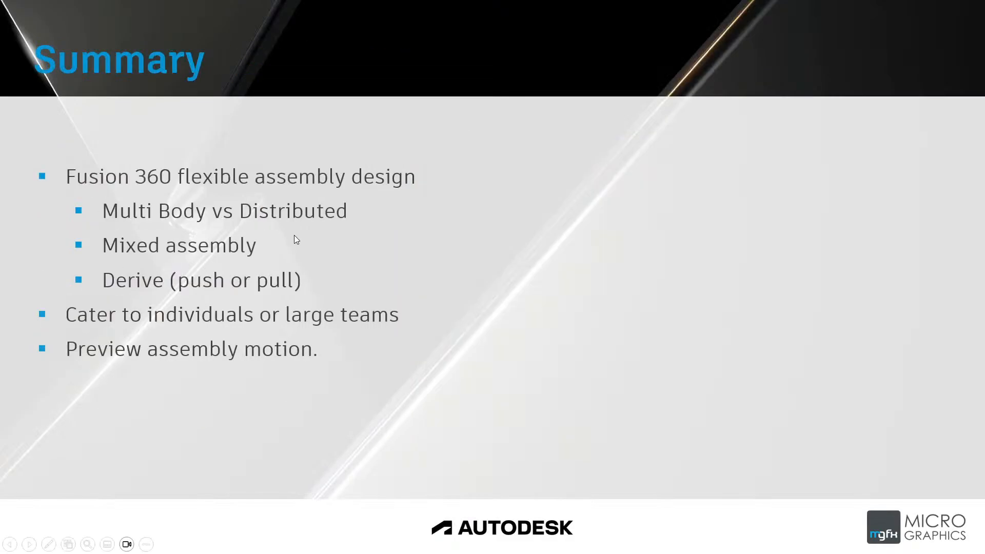